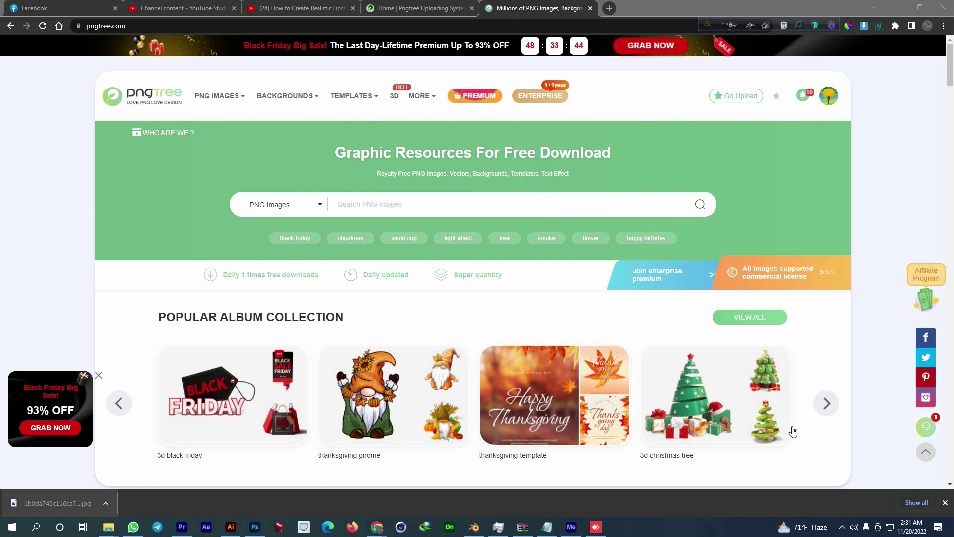
Open the Templates Upload page in the Pngtree uploading system and examine its file and thumbnail requirements.
left_click(410, 4)
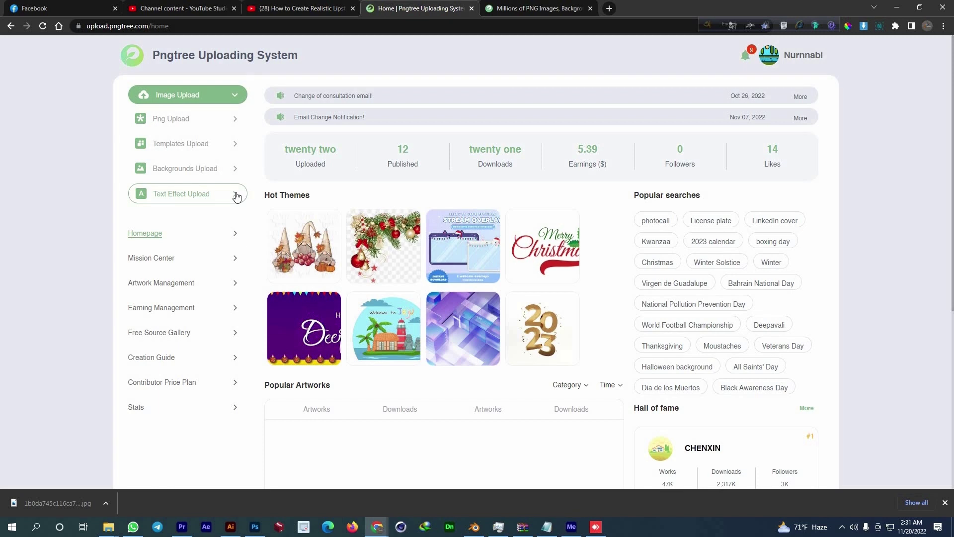
left_click(220, 151)
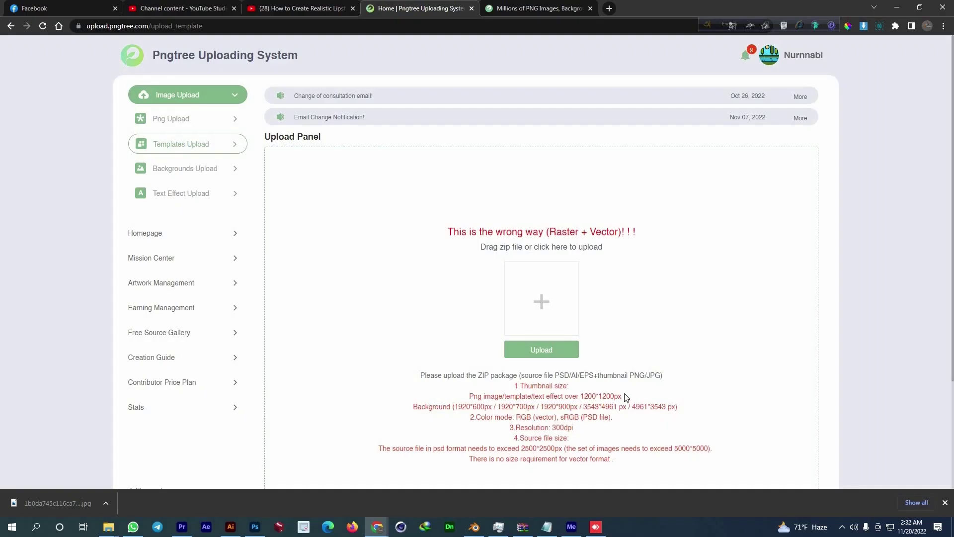
left_click_drag(627, 398, 584, 396)
Switch to Illustrator and bring the real estate flyer in 28.ai into view.
left_click(248, 527)
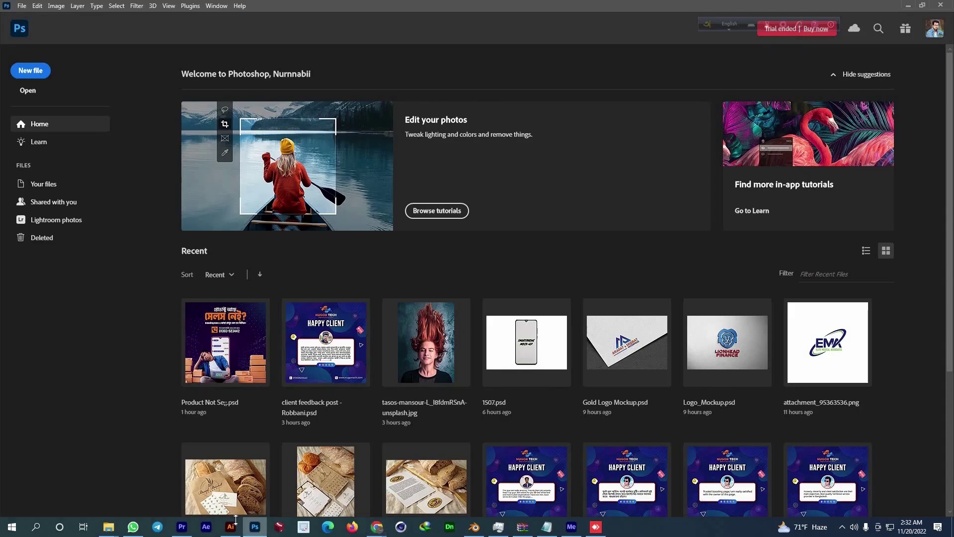
left_click(248, 526)
key("alt+Tab")
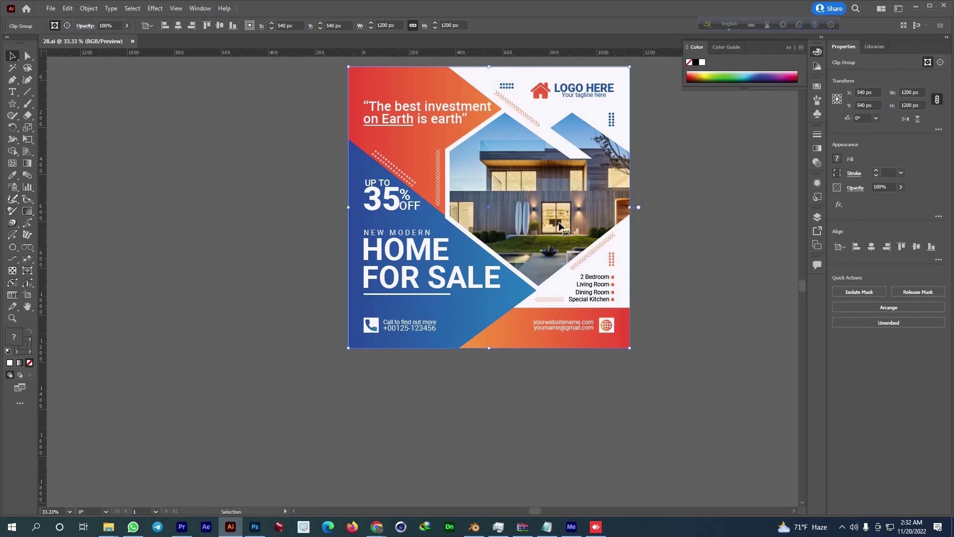
scroll(546, 261, "right", 2)
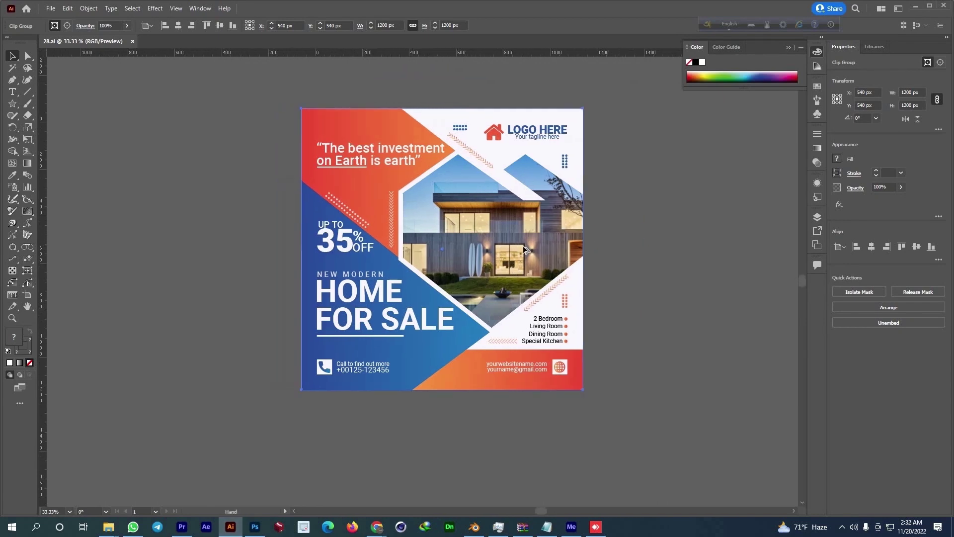
scroll(526, 248, "up", 1)
scroll(516, 249, "down", 1)
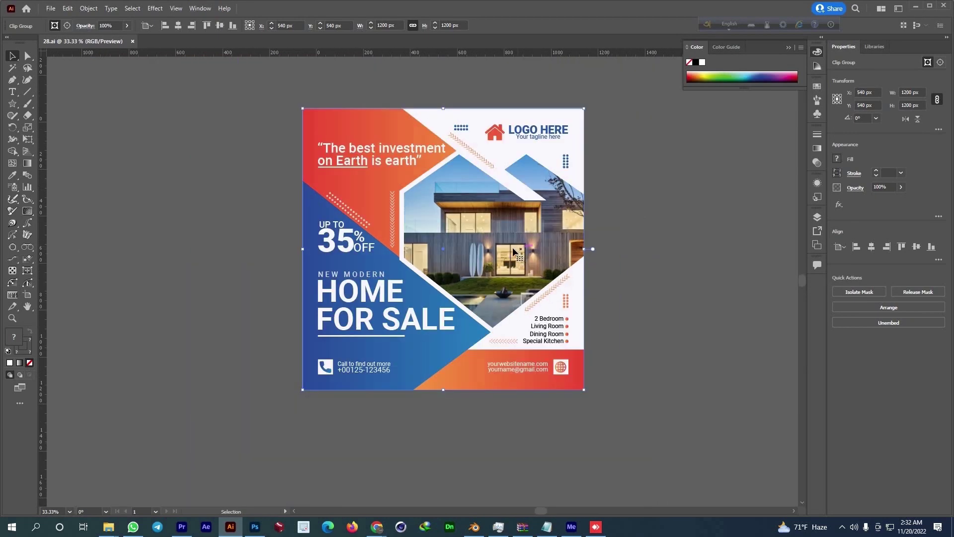
Isolate the flyer's clip group and ungroup the artwork inside it.
double_click(496, 235)
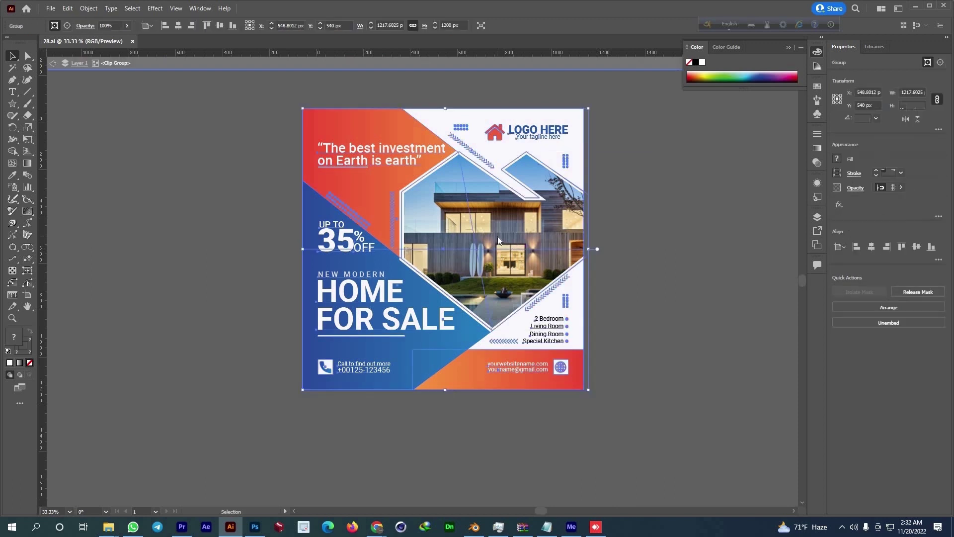
right_click(497, 235)
left_click(514, 224)
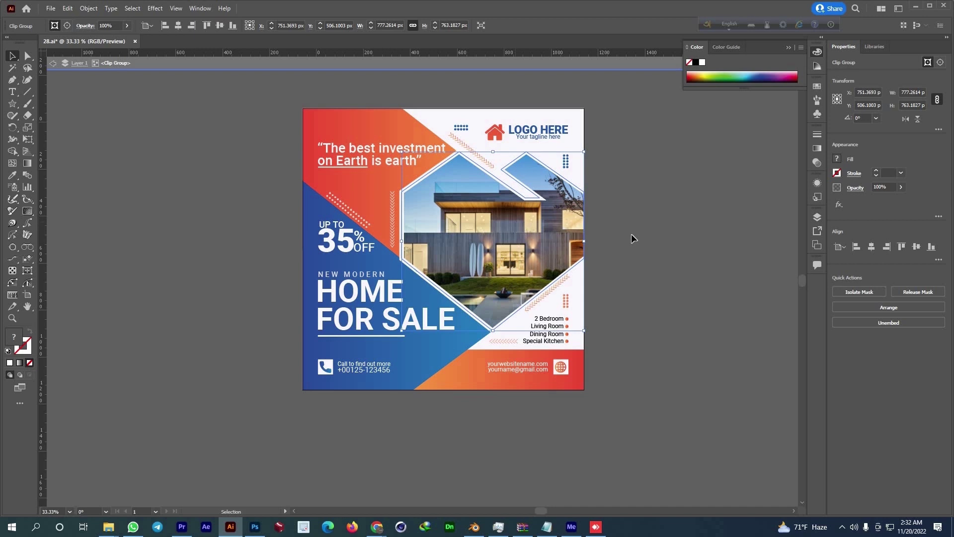
Release the house photo's clipping mask and delete only the photo, keeping its white frame.
key("Delete")
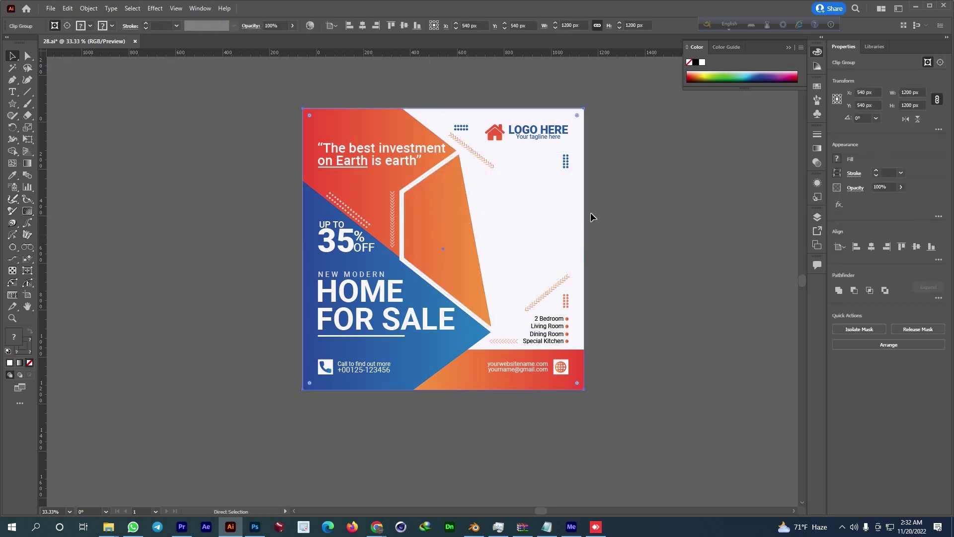
key("ctrl+z")
right_click(491, 216)
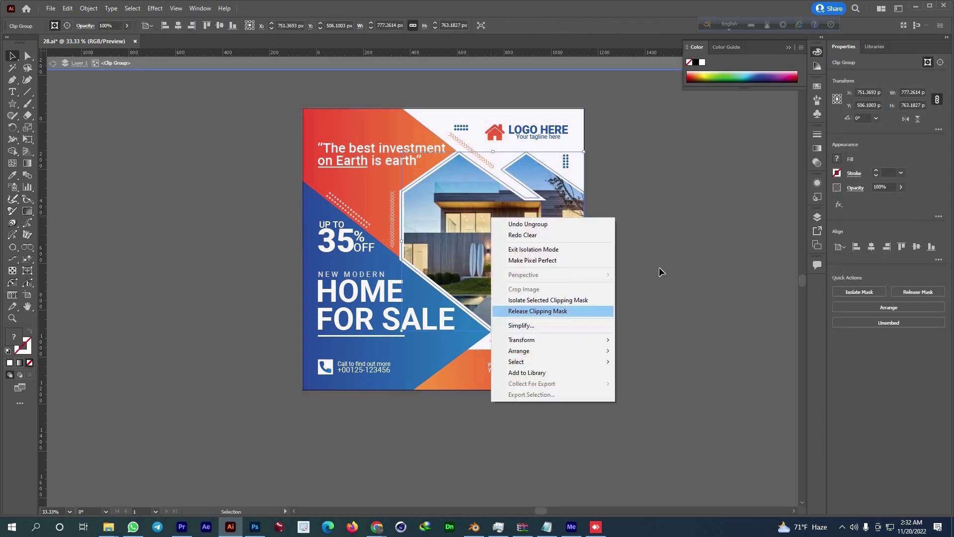
left_click(547, 311)
key("ctrl+shift+a")
left_click(579, 228)
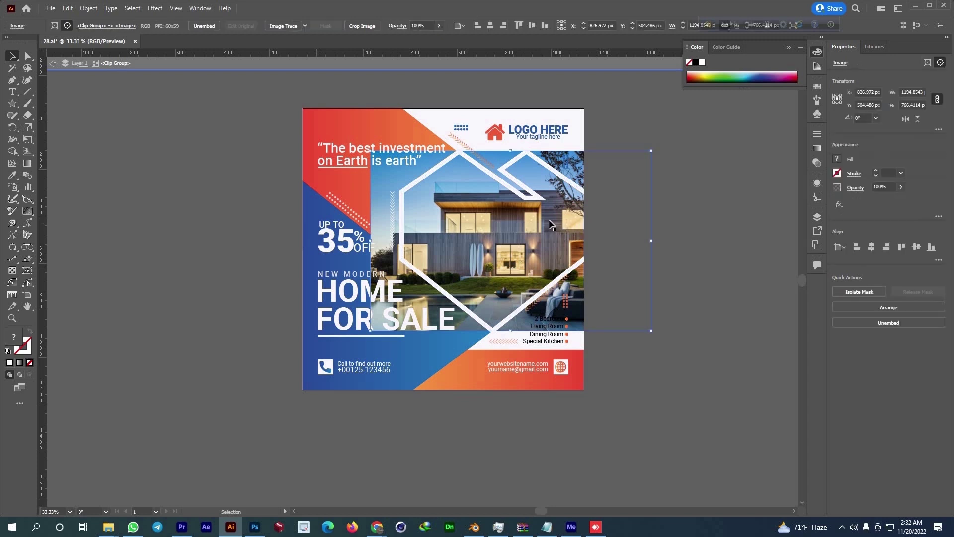
key("Delete")
Select the white-outlined photo frame path and fill it with a light peach colour.
left_click(519, 228)
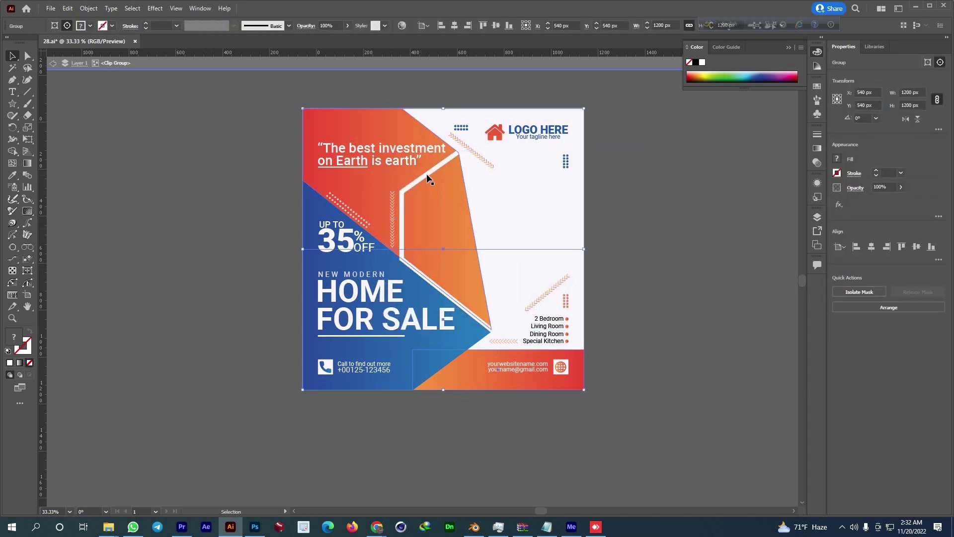
left_click(427, 175)
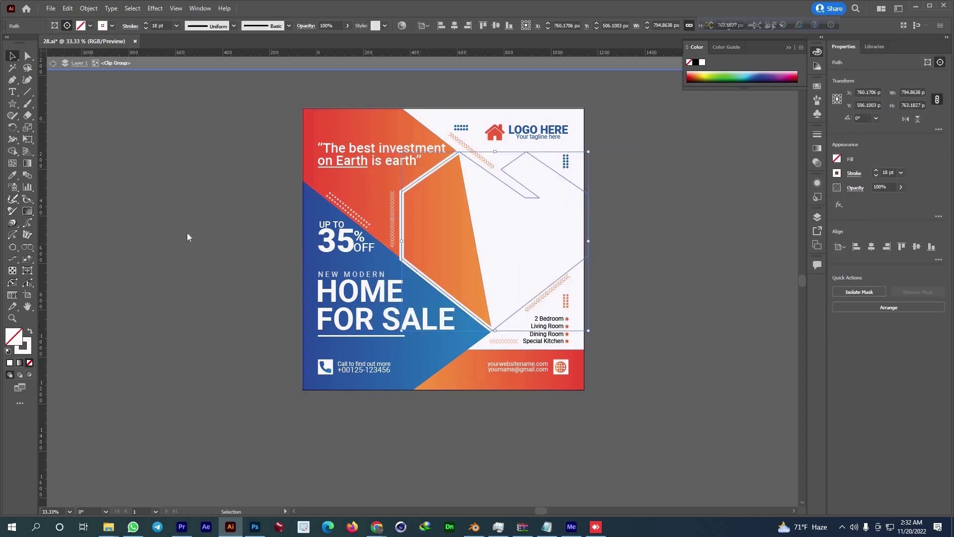
double_click(701, 62)
type("F7D8BA")
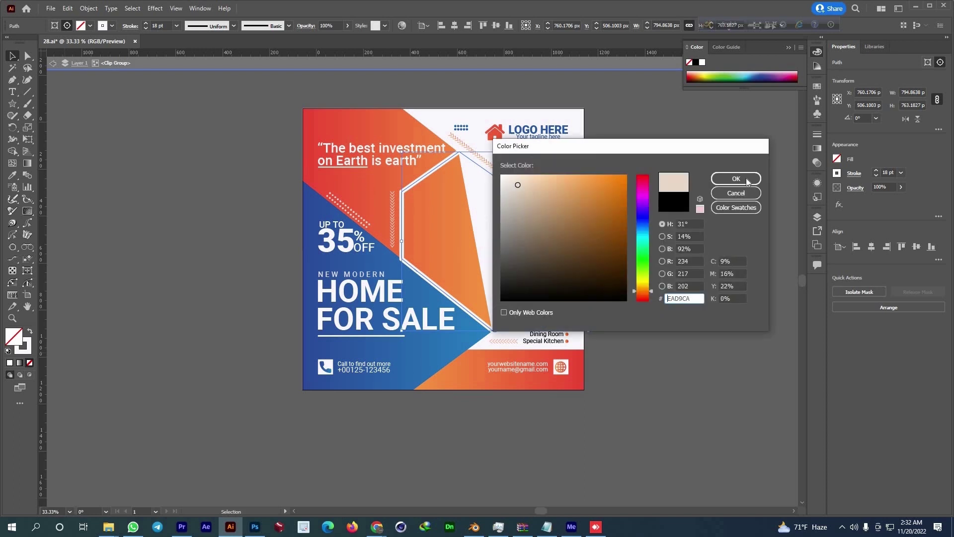
left_click(745, 178)
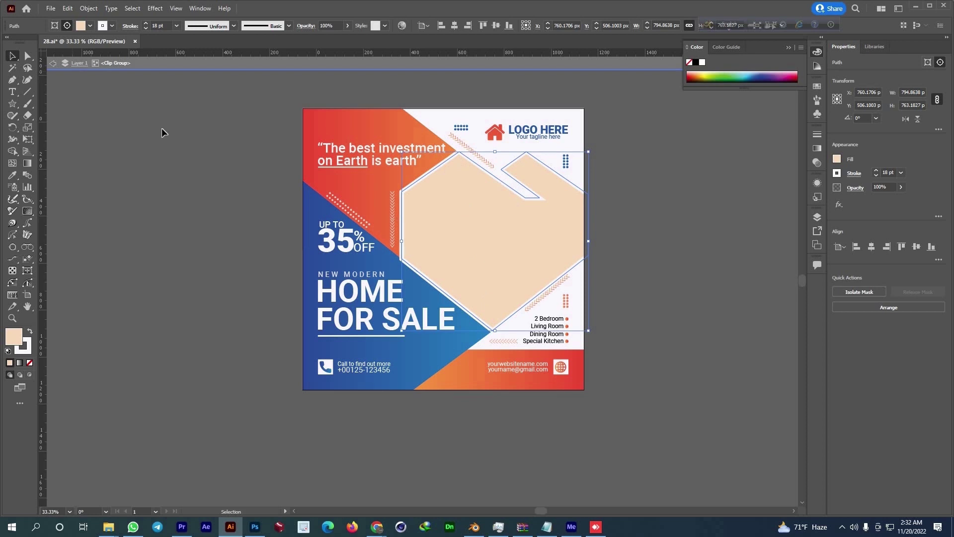
left_click(627, 439)
key("ctrl+a")
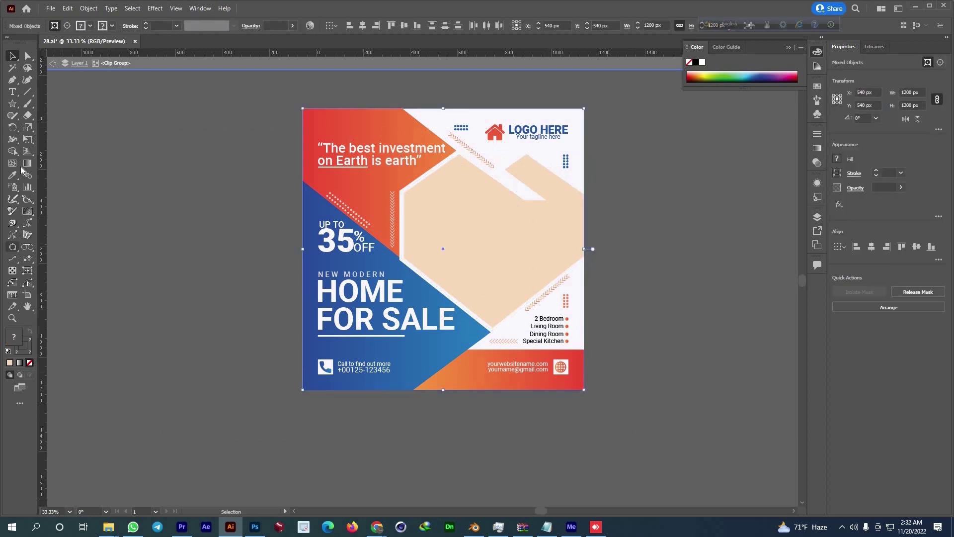
key("shift+m")
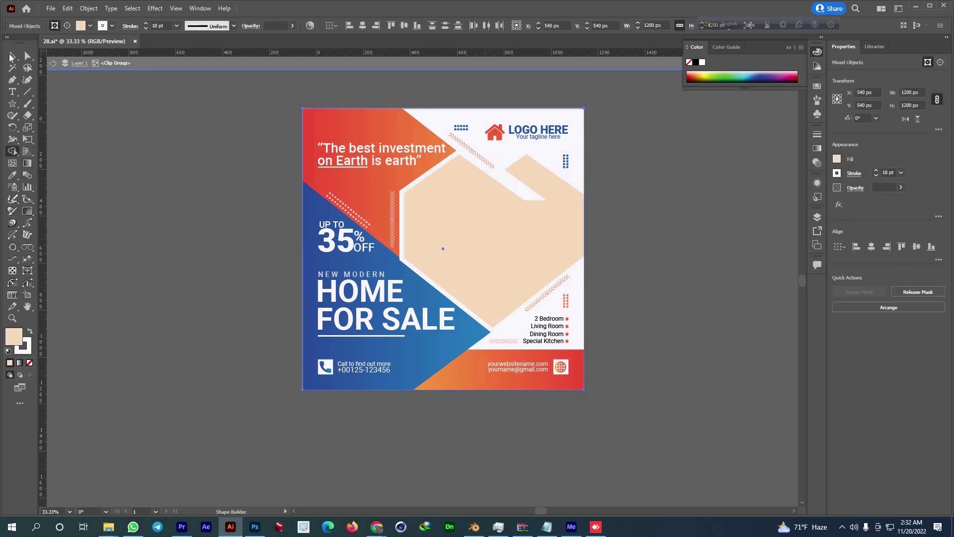
key("v")
left_click(447, 224)
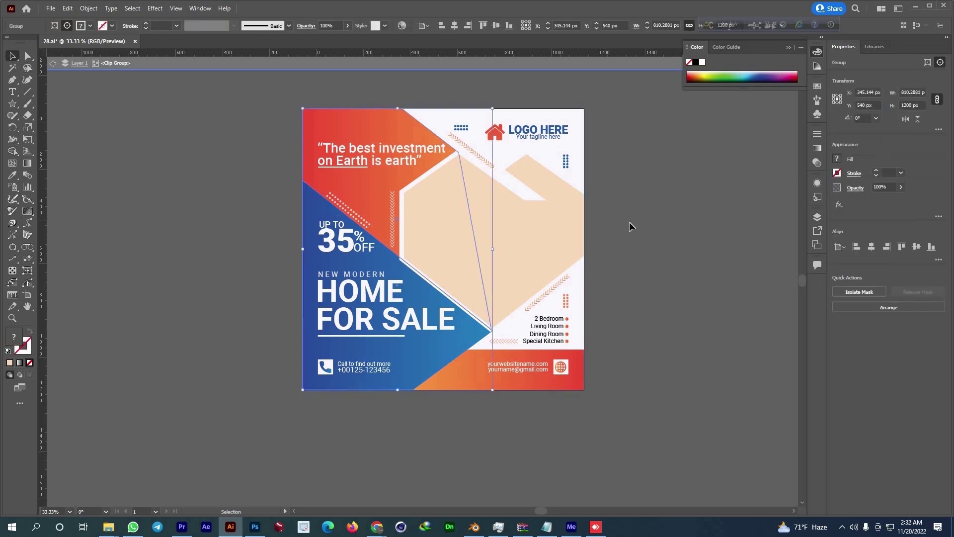
Leave isolation mode, release the flyer's outer clipping mask, and select the peach frame shape.
left_click(480, 177)
right_click(521, 256)
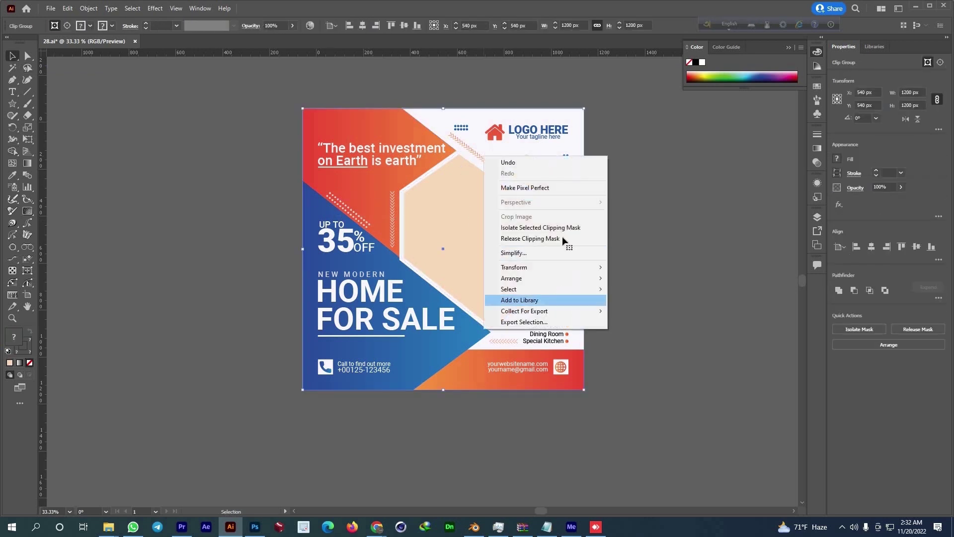
left_click(571, 238)
left_click(569, 228)
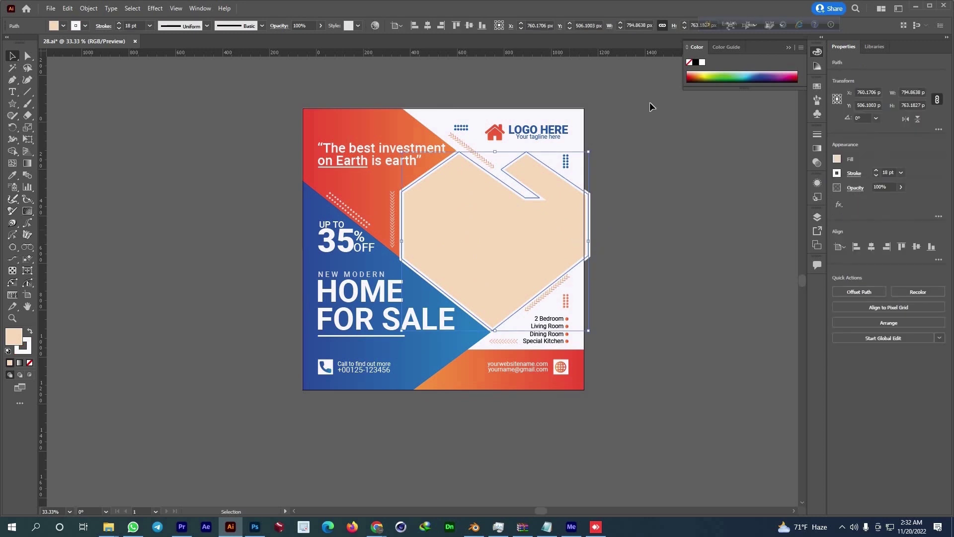
Merge the overlapping regions inside the peach frame with Shape Builder across all artwork, and delete the merged shape.
key("ctrl+a")
key("shift+m")
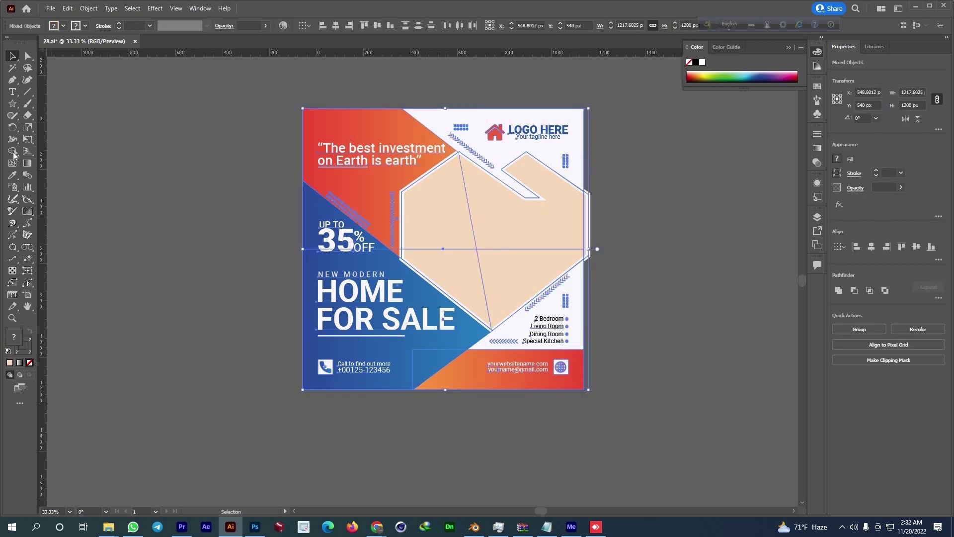
mouse_move(443, 223)
left_mouse_down()
mouse_move(485, 294)
mouse_move(541, 237)
mouse_move(473, 207)
mouse_move(476, 219)
left_mouse_up()
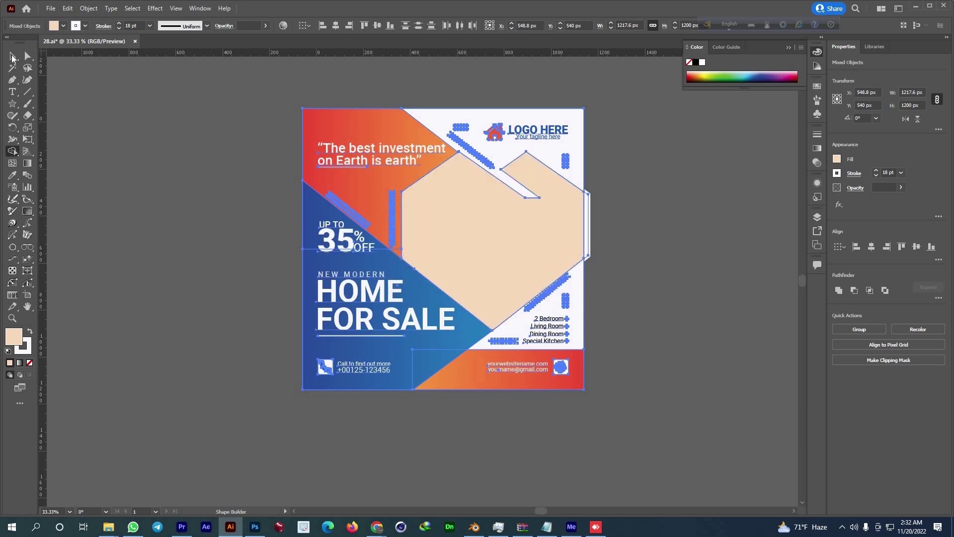
left_click(13, 56)
left_click(450, 242)
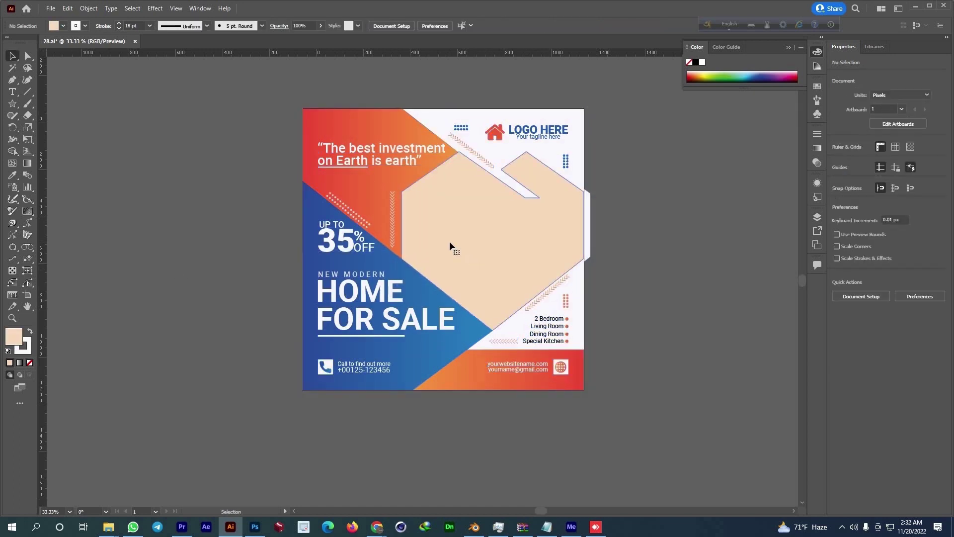
key("Delete")
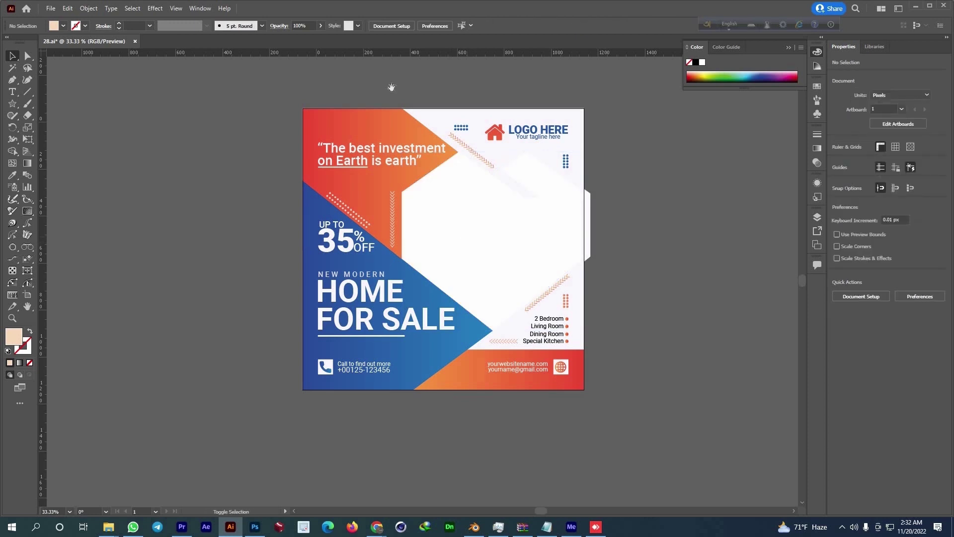
Open Save for Web for the flyer and fit the original preview on screen.
key("ctrl+alt+shift+s")
left_click(382, 33)
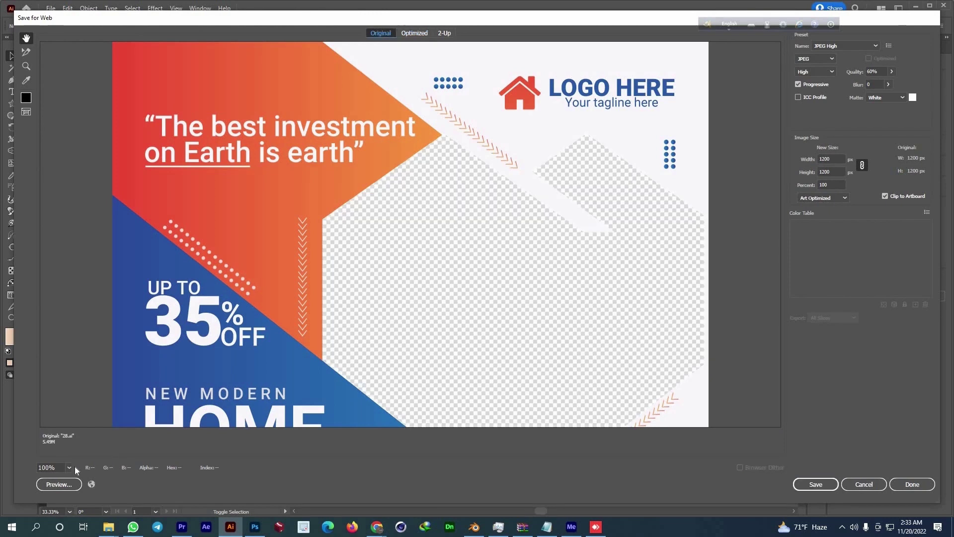
left_click(69, 467)
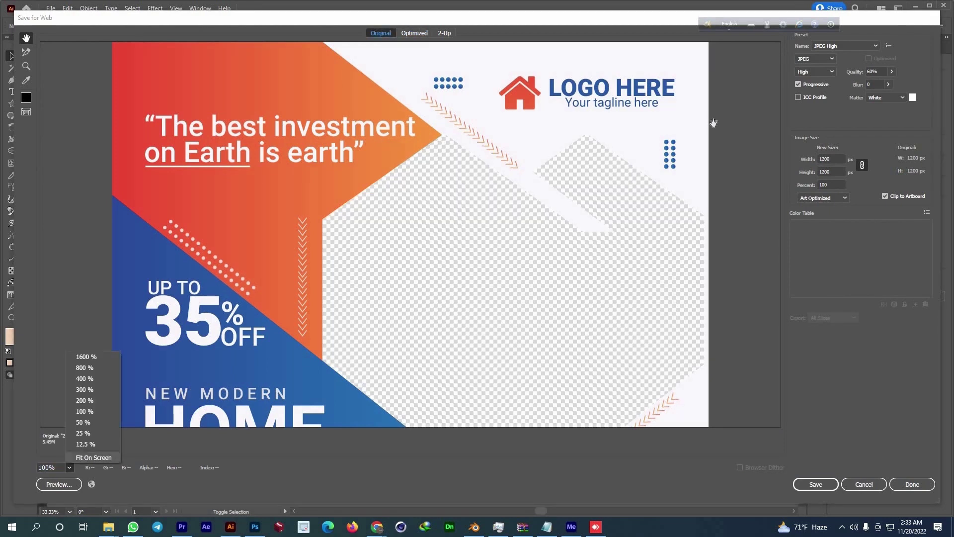
left_click(82, 456)
Compare the PNG-24 and JPEG High export presets by switching between them.
left_click(845, 46)
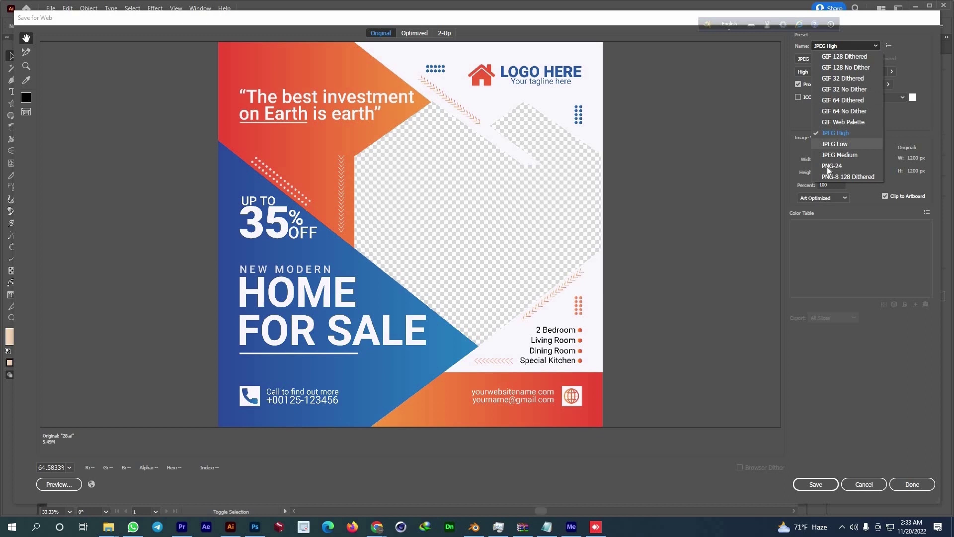
left_click(831, 166)
left_click(847, 46)
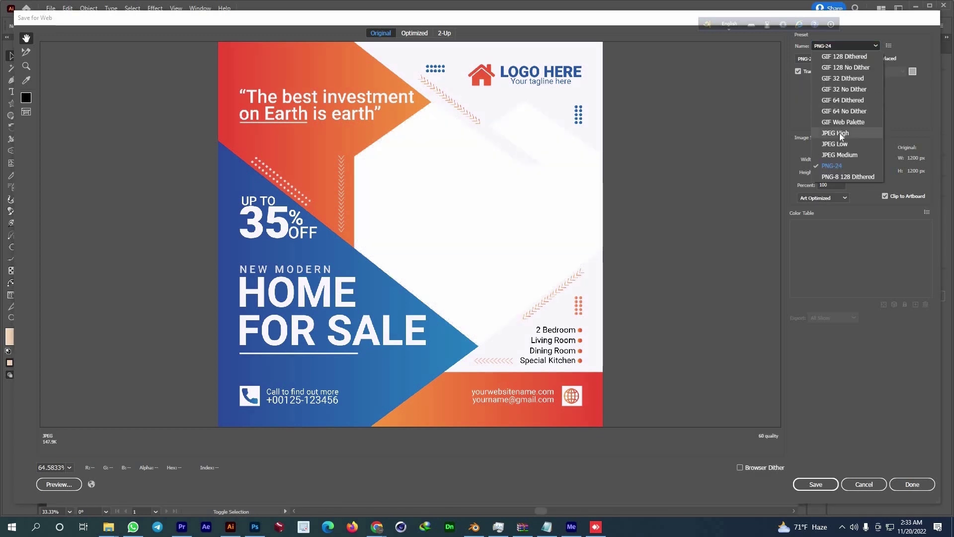
left_click(835, 133)
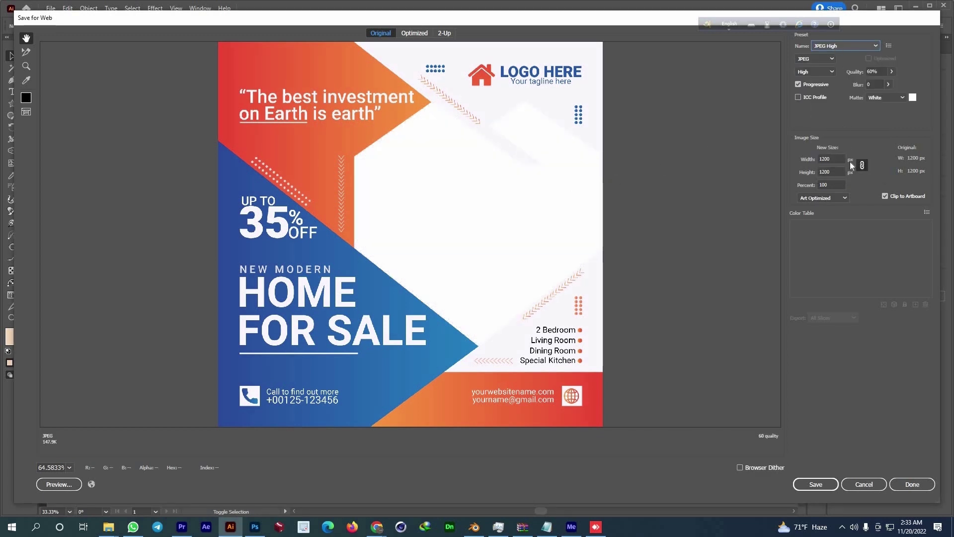
left_click(847, 46)
left_click(839, 165)
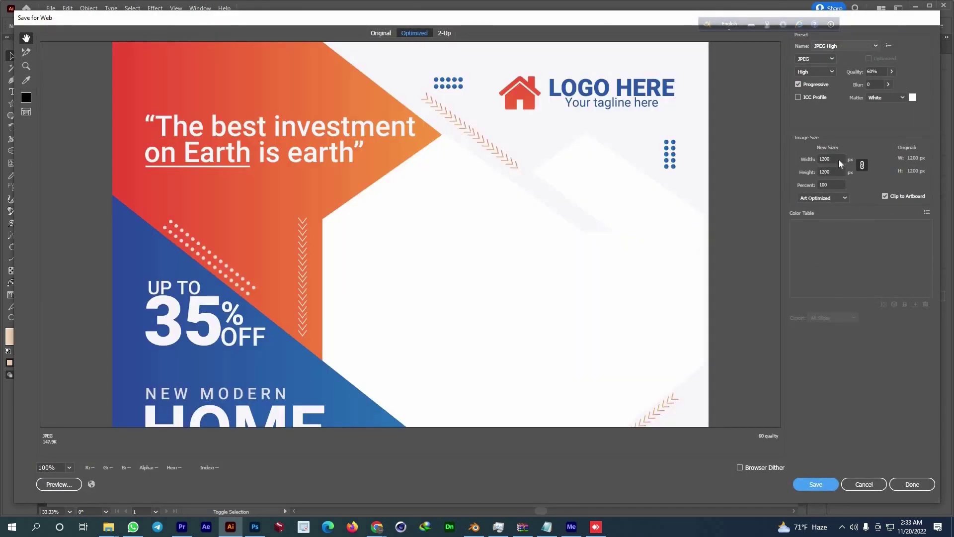
Set the export preset to PNG-24, fit the optimized preview on screen, and return to the original preview.
left_click(843, 166)
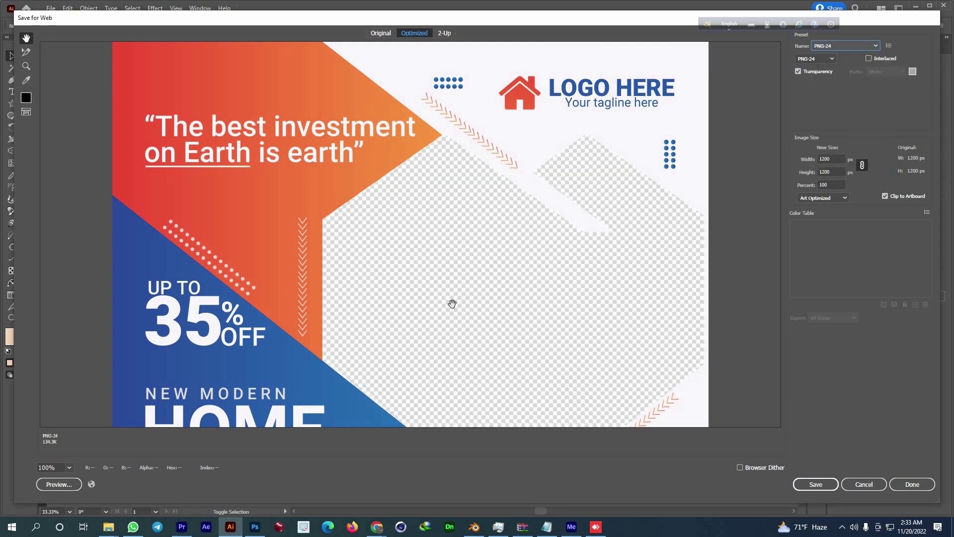
left_click(69, 466)
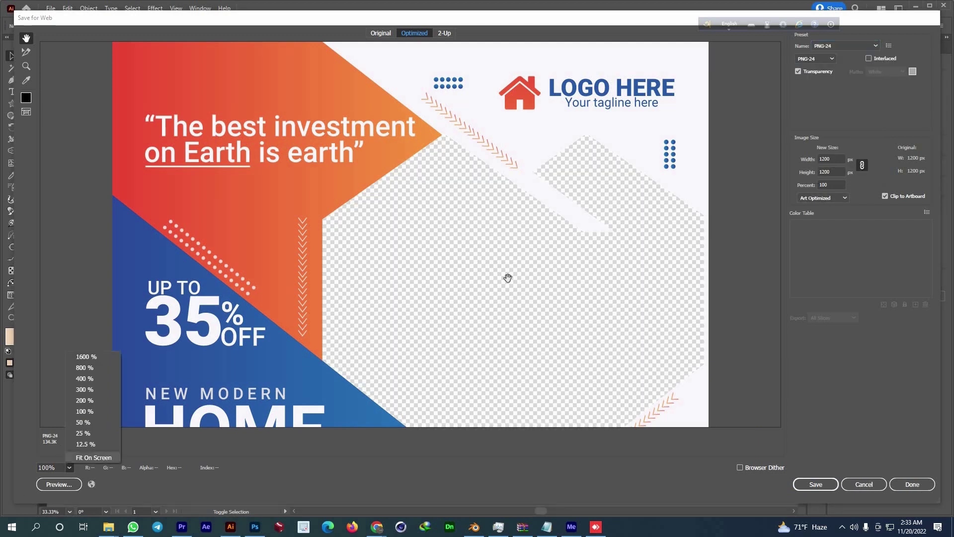
left_click(80, 457)
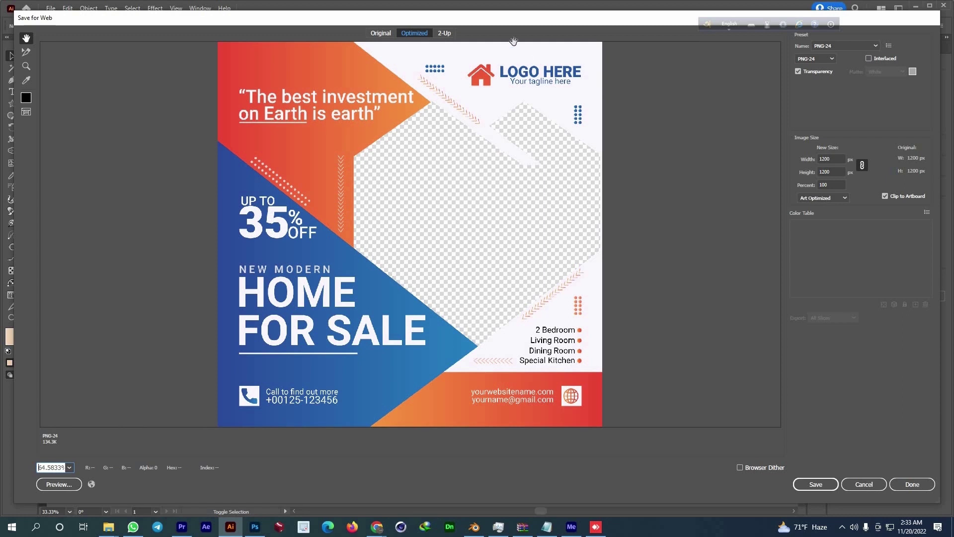
left_click(381, 33)
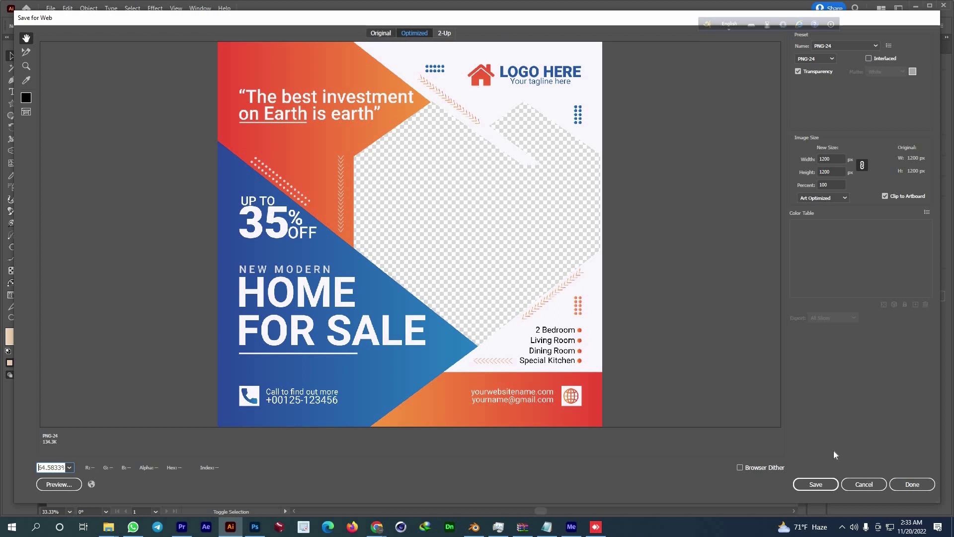
Save the exported flyer as 28.png in the Downloads folder.
left_click(815, 484)
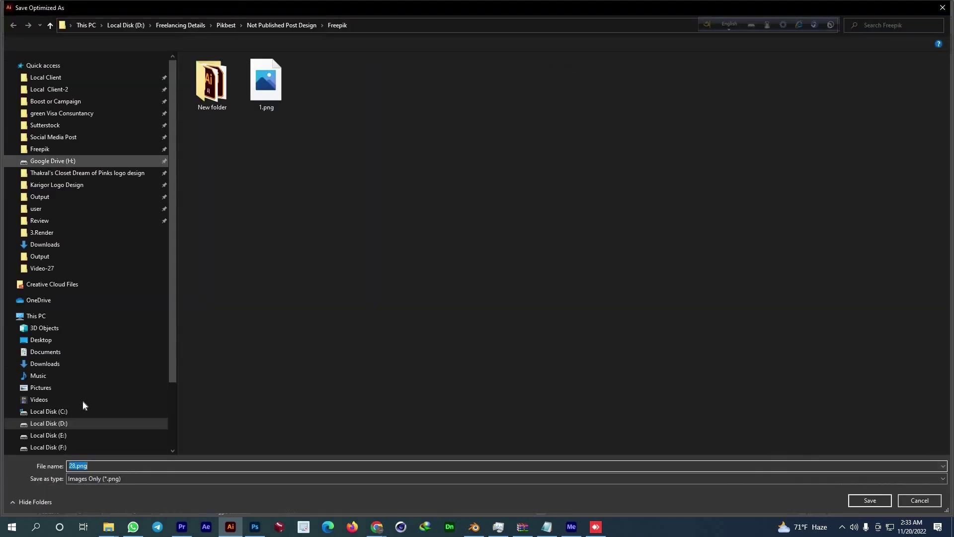
left_click(64, 365)
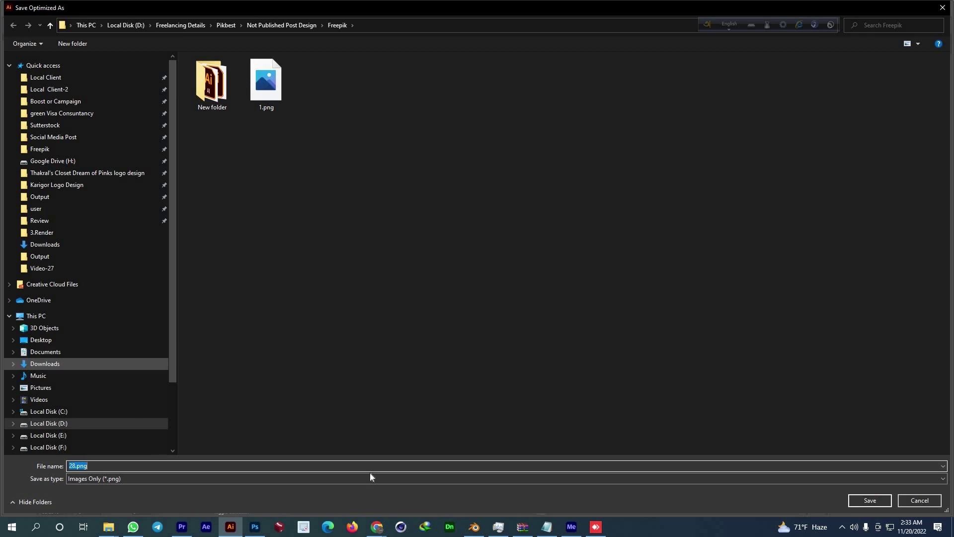
key("Return")
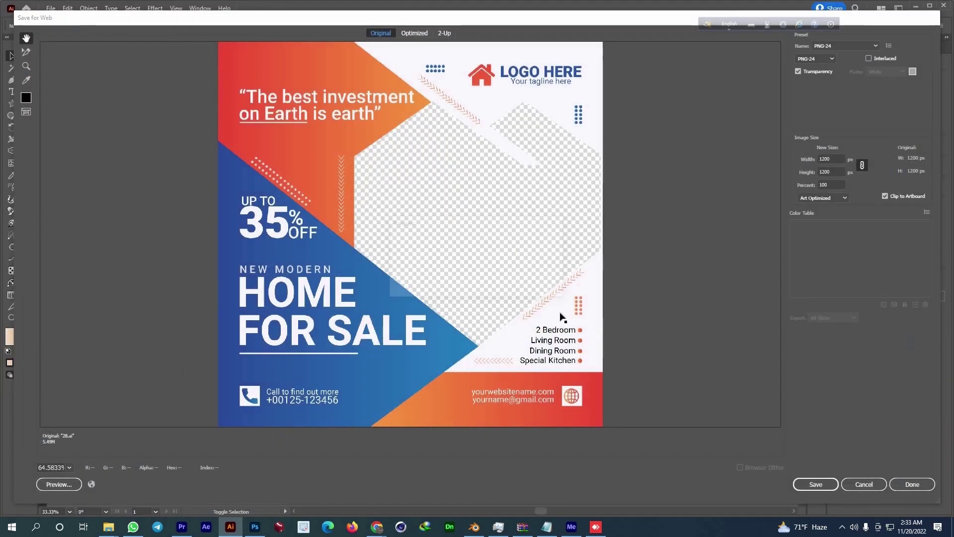
left_click(106, 525)
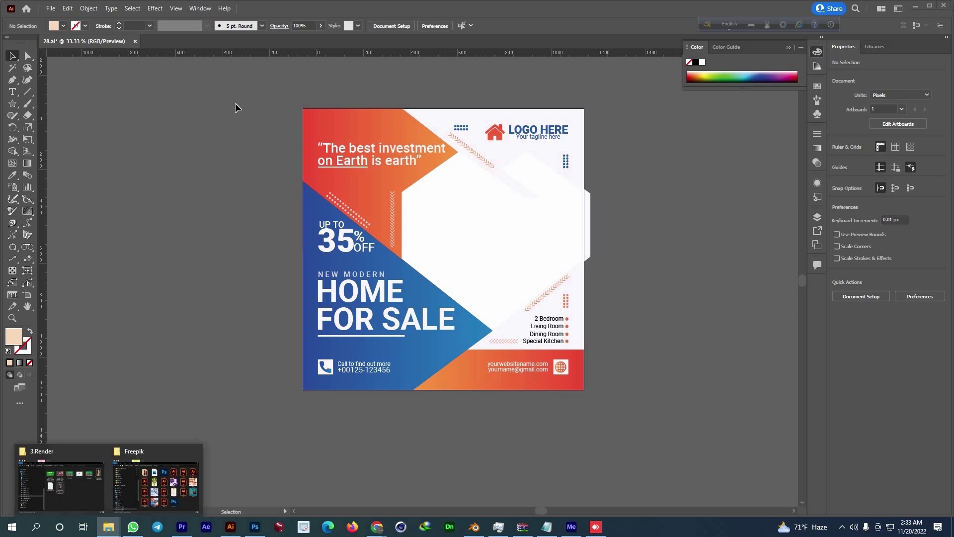
Create a 1200 by 1200 px rectangle with the Rectangle tool beside the flyer.
left_click_drag(13, 103, 54, 104)
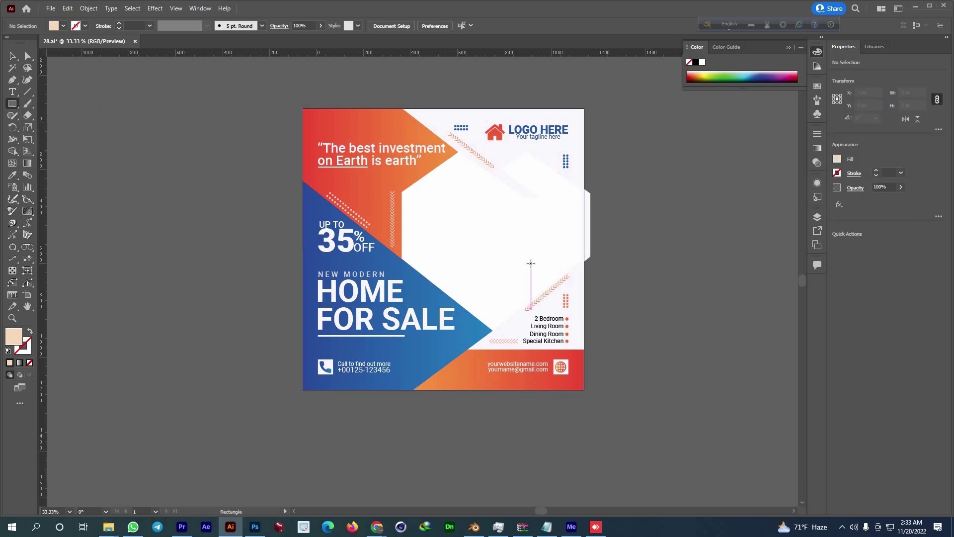
scroll(531, 263, "down", 2)
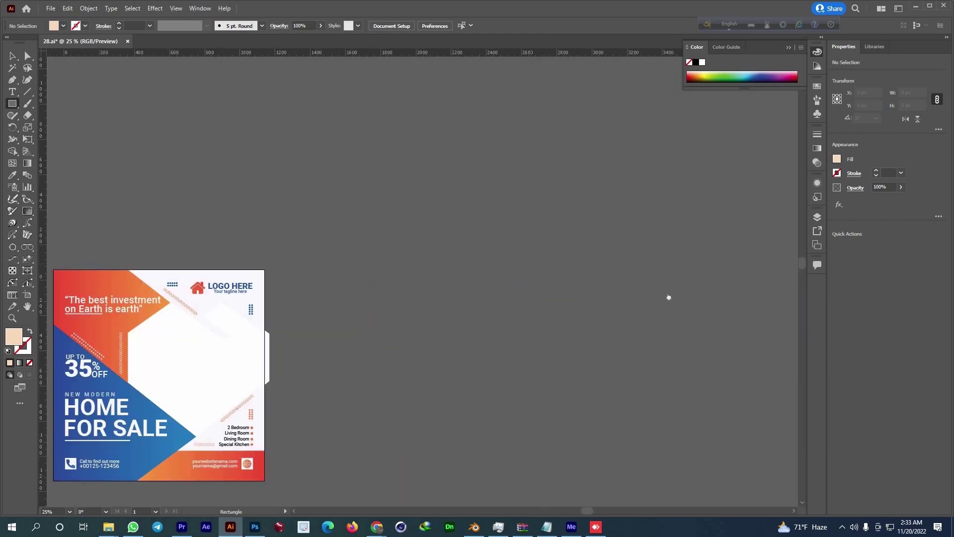
scroll(625, 301, "up", 3)
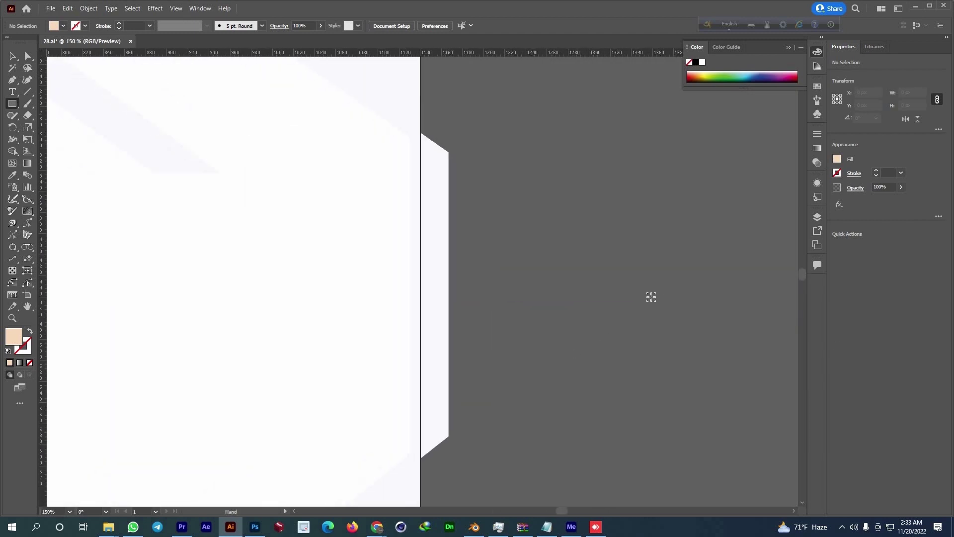
scroll(650, 296, "down", 1)
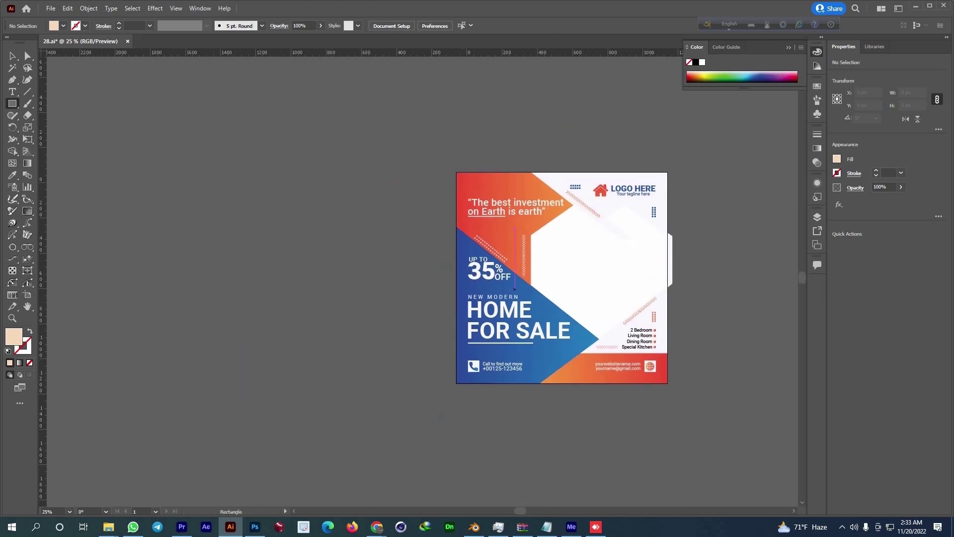
left_click(350, 234)
type("1200")
key("Tab")
type("12")
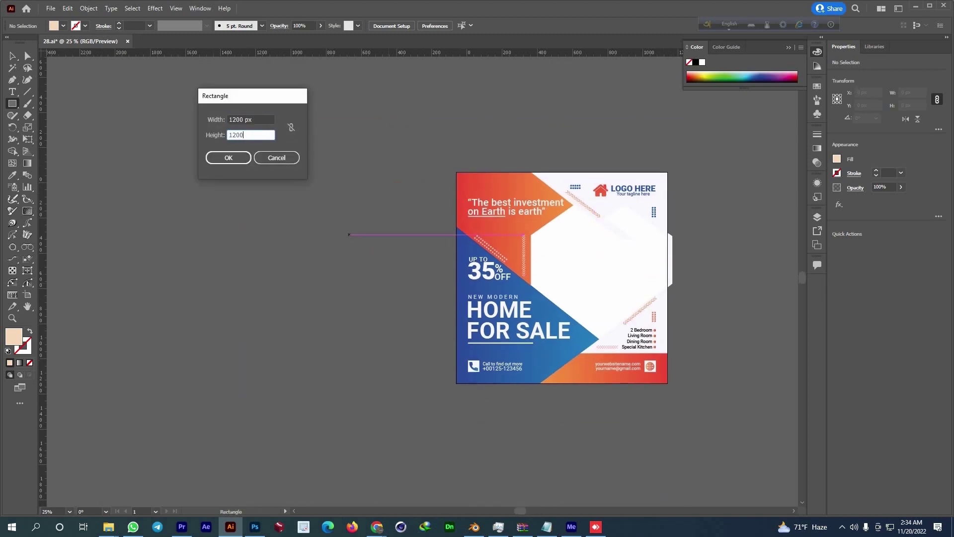
key("Return")
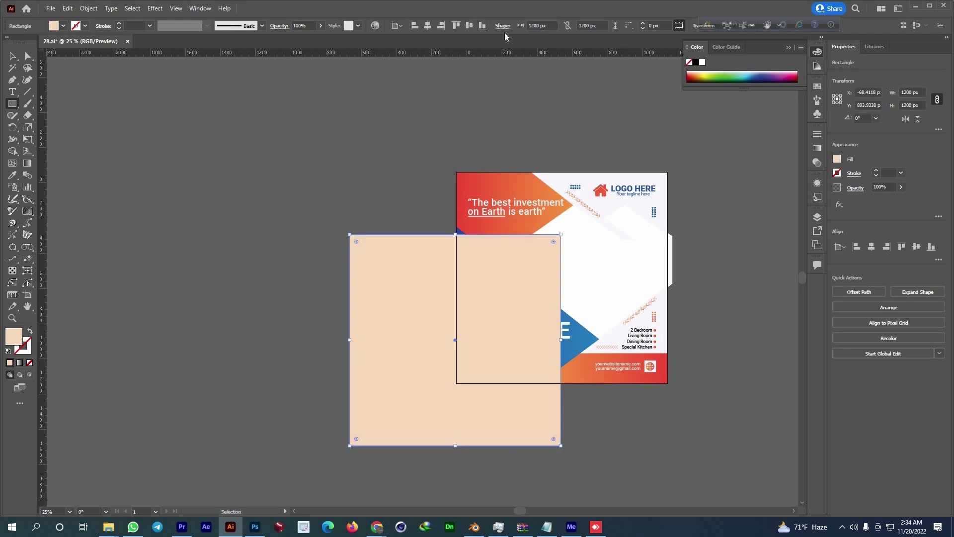
Center the peach rectangle horizontally and vertically on the artboard.
left_click(428, 25)
left_click(469, 25)
left_click(636, 118)
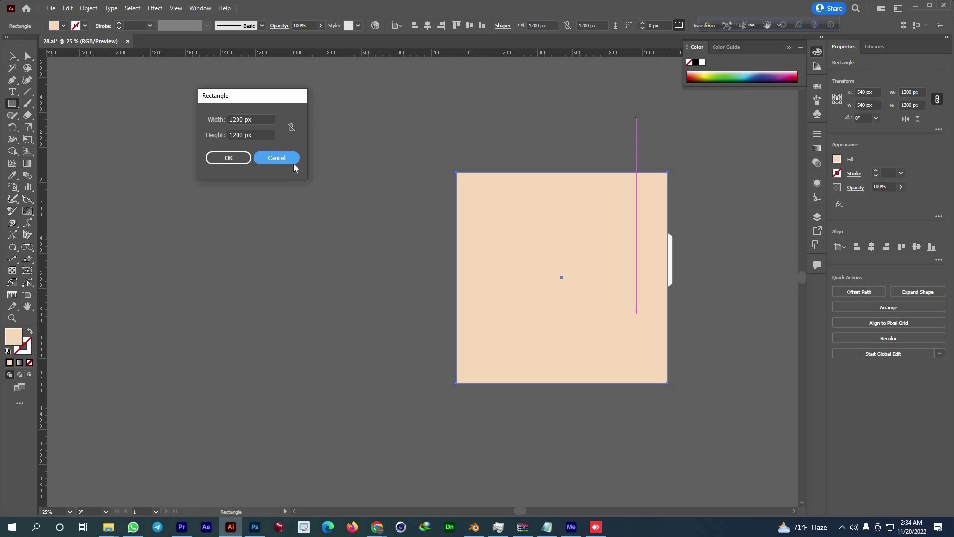
key("Escape")
Select all artwork, make a clipping mask from the peach rectangle, and save the Illustrator document.
key("v")
key("ctrl+a")
right_click(623, 284)
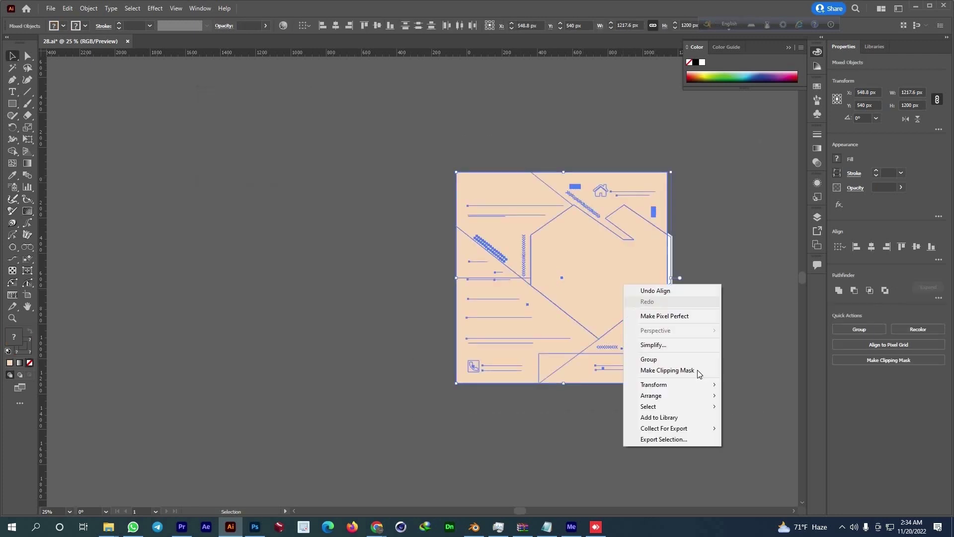
left_click(690, 370)
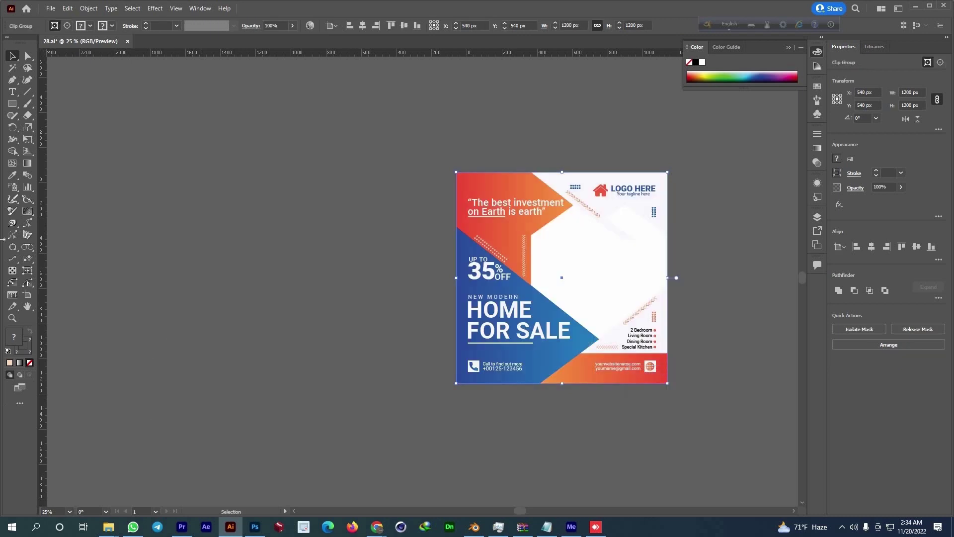
key("ctrl+s")
Start saving a copy of the flyer on the computer in the Downloads folder, with Illustrator EPS as the file type.
key("ctrl+shift+s")
left_click(529, 354)
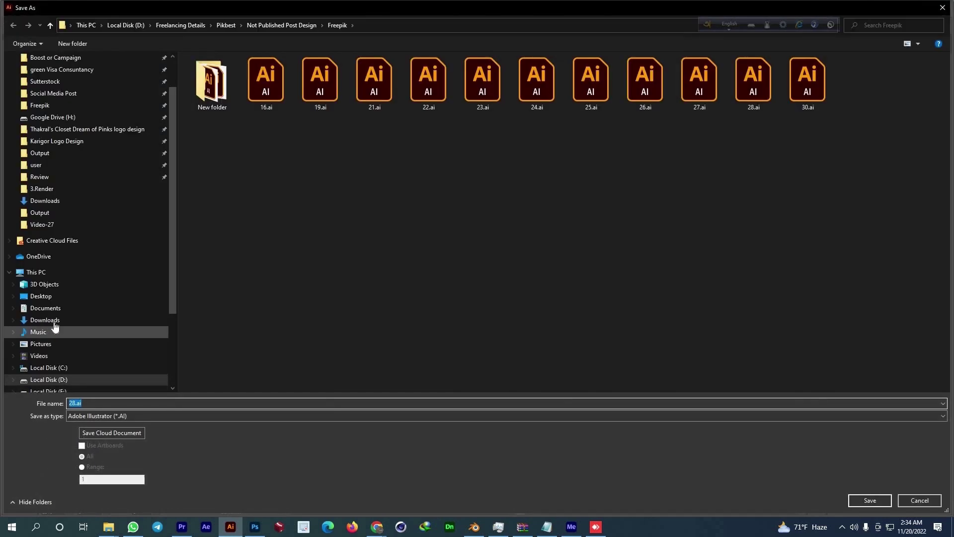
left_click(45, 308)
left_click(46, 320)
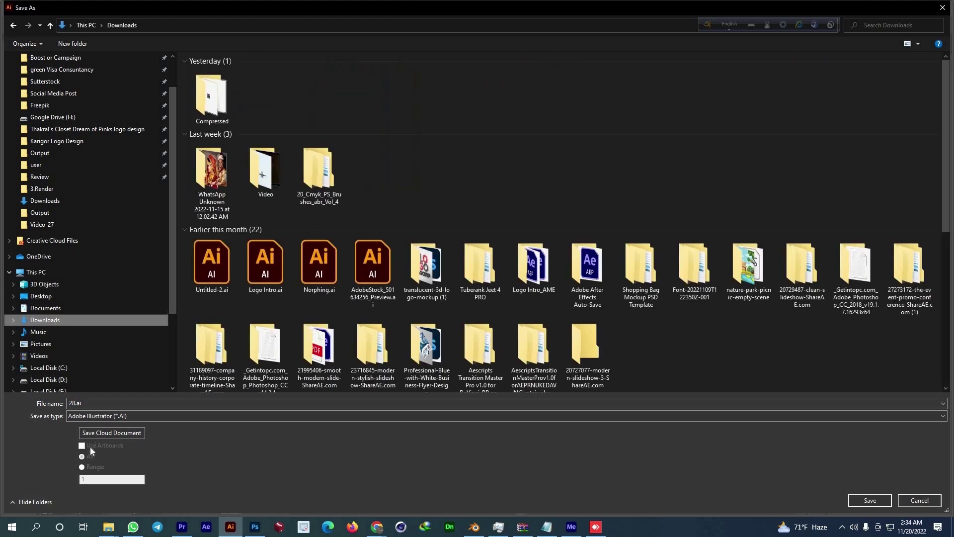
left_click(91, 417)
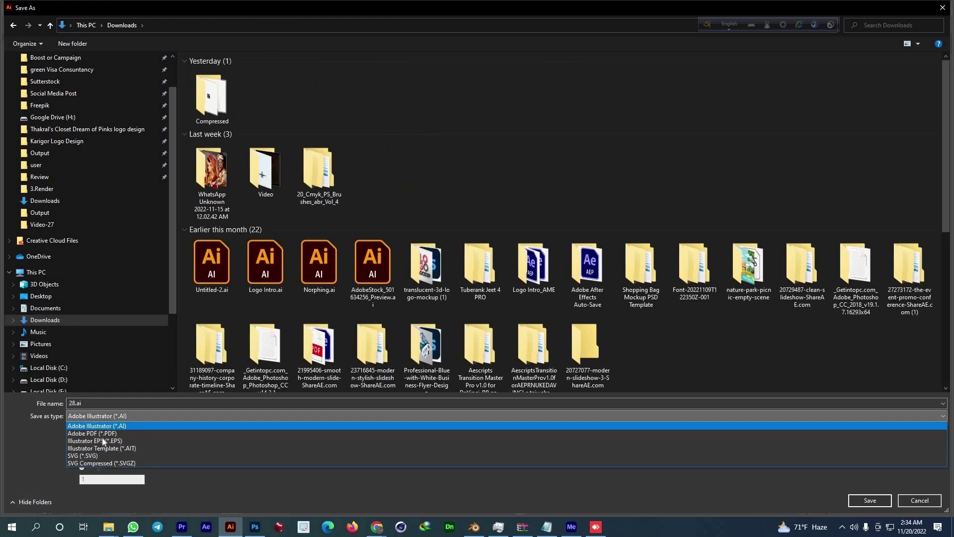
left_click(102, 440)
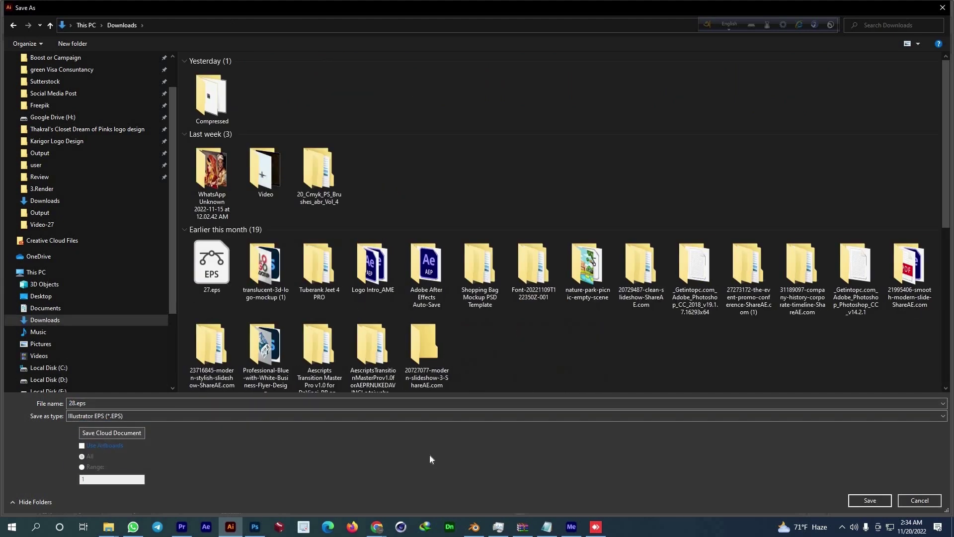
Save 28.eps as an Illustrator 10 EPS version and accept the conversion to the older format.
left_click(870, 500)
left_click(443, 123)
left_click(475, 234)
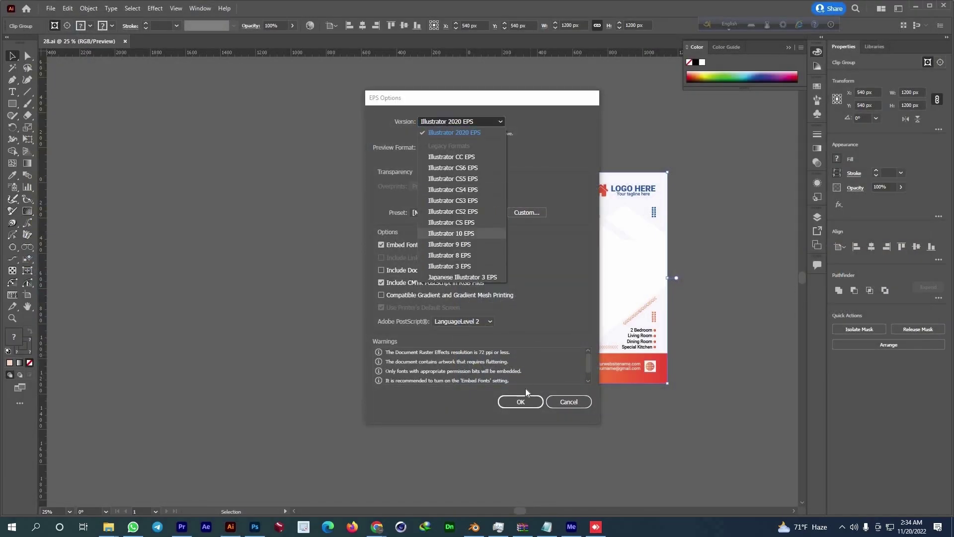
left_click(521, 394)
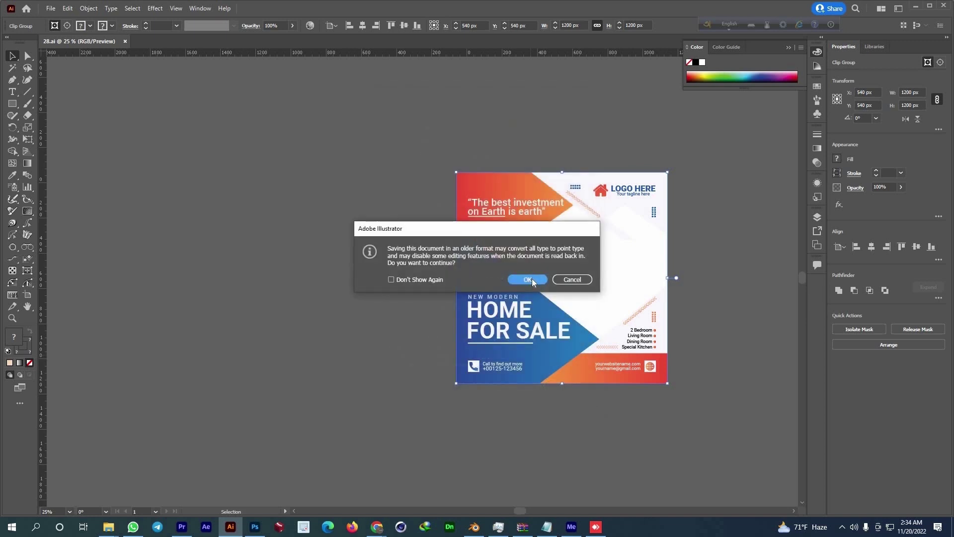
left_click(531, 278)
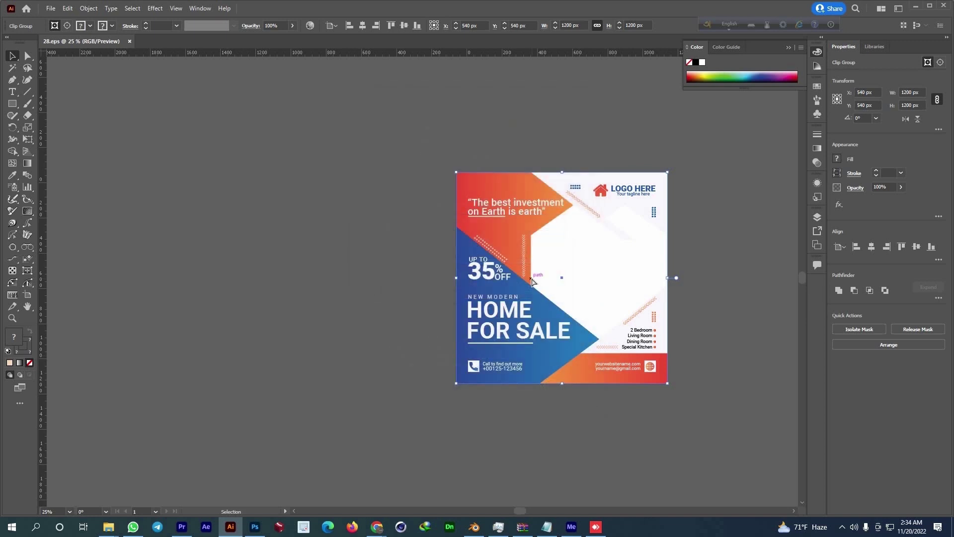
Select 28.eps and 28.png in the Downloads folder and compress them together into a zipped folder.
left_click(255, 527)
left_click(49, 492)
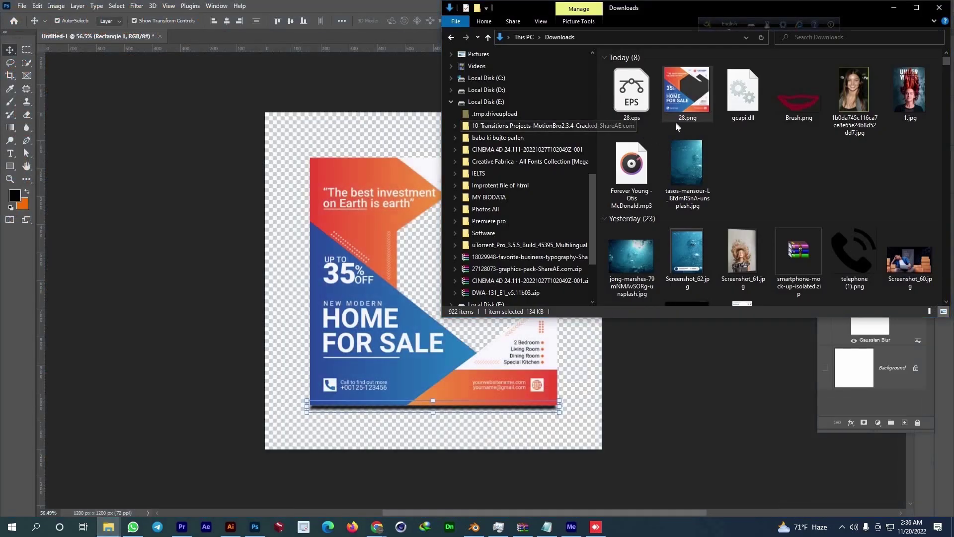
left_click(684, 121)
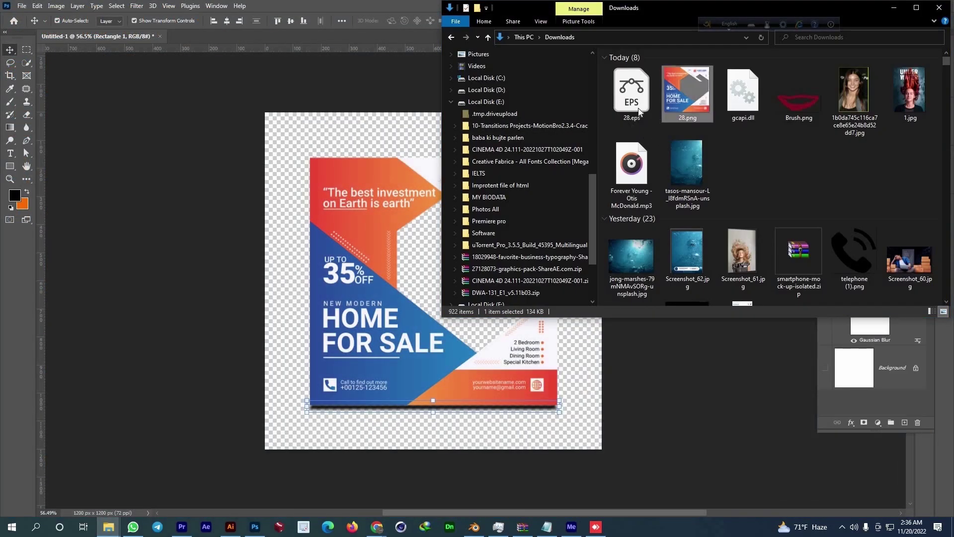
key("shift+Left")
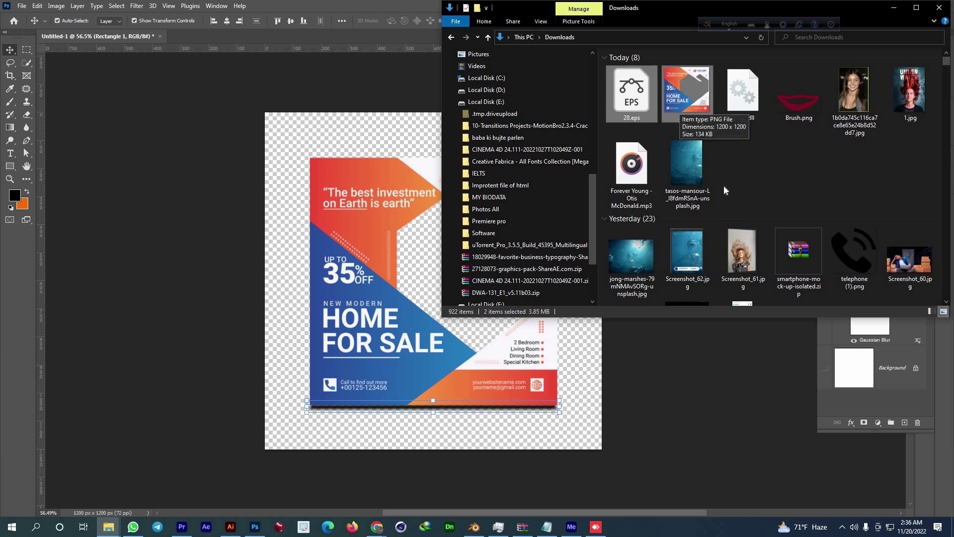
key("shift+F10")
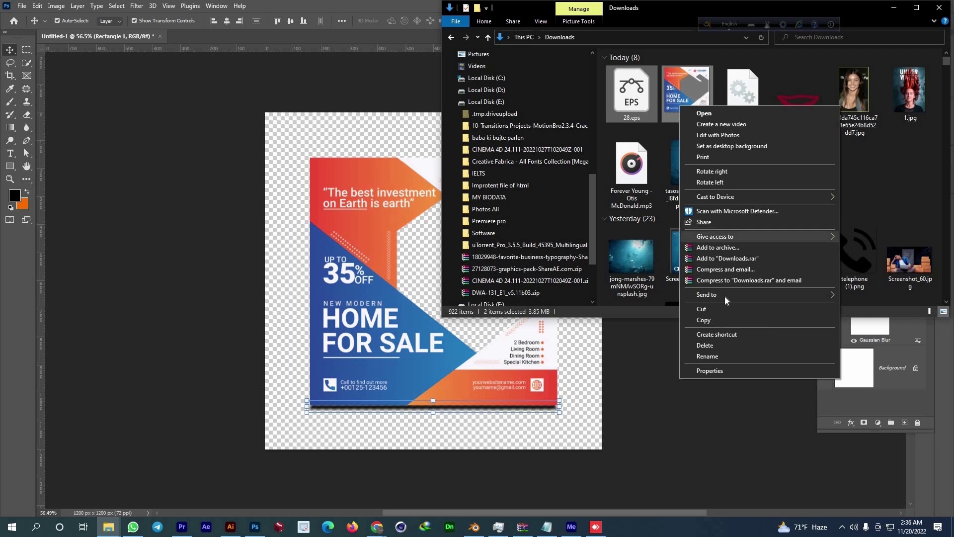
mouse_move(720, 298)
left_click(606, 306)
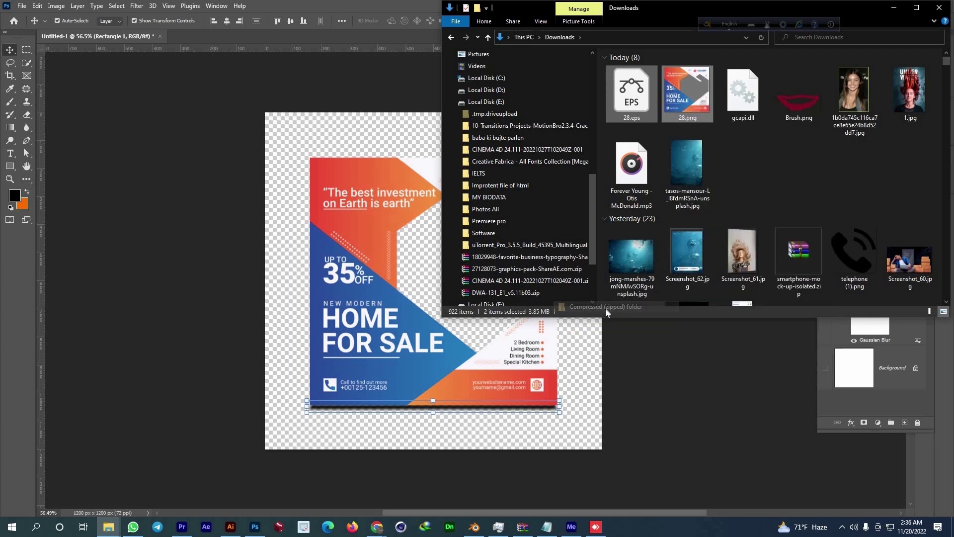
left_click(616, 131)
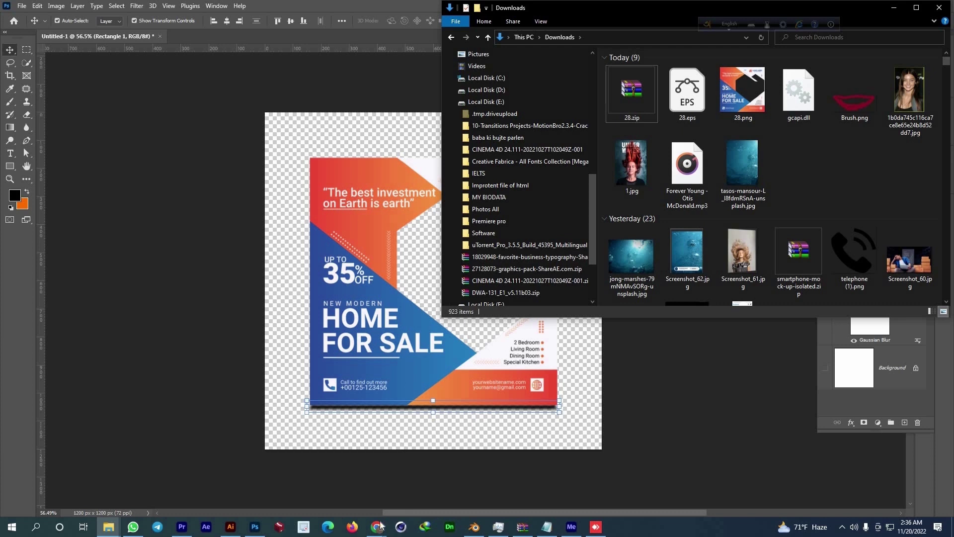
Switch to Photoshop, scale the flyer layer 28 up from its center to fill the canvas, and deselect it.
left_click(230, 527)
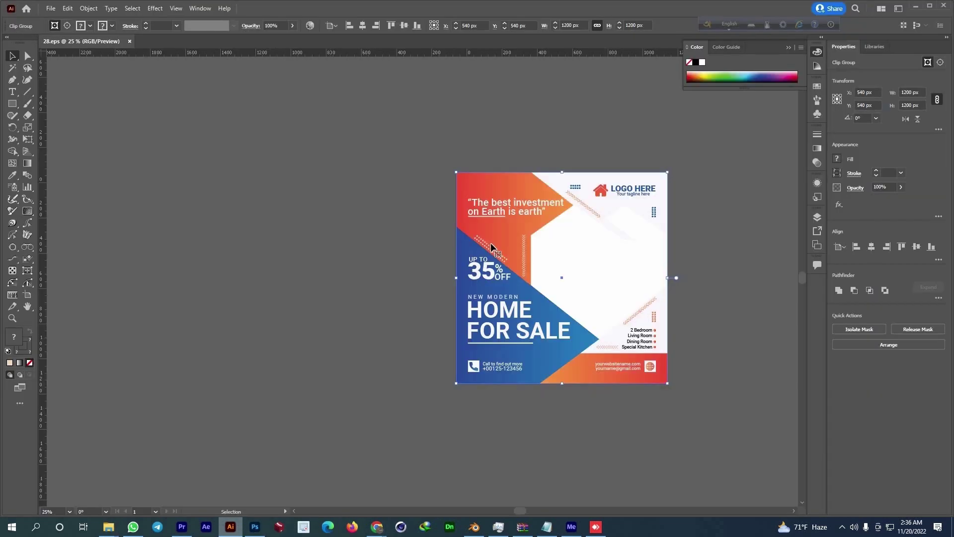
scroll(492, 247, "down", 2)
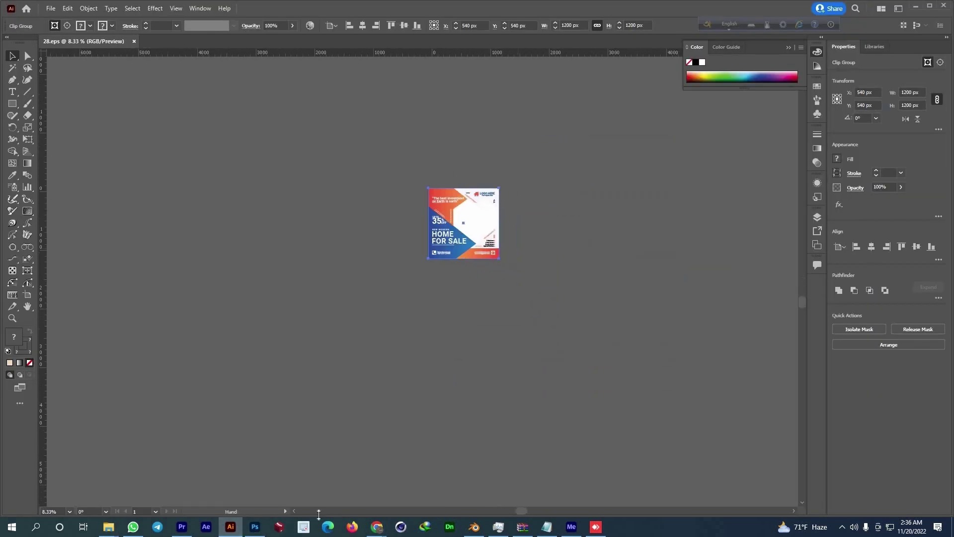
left_click(257, 529)
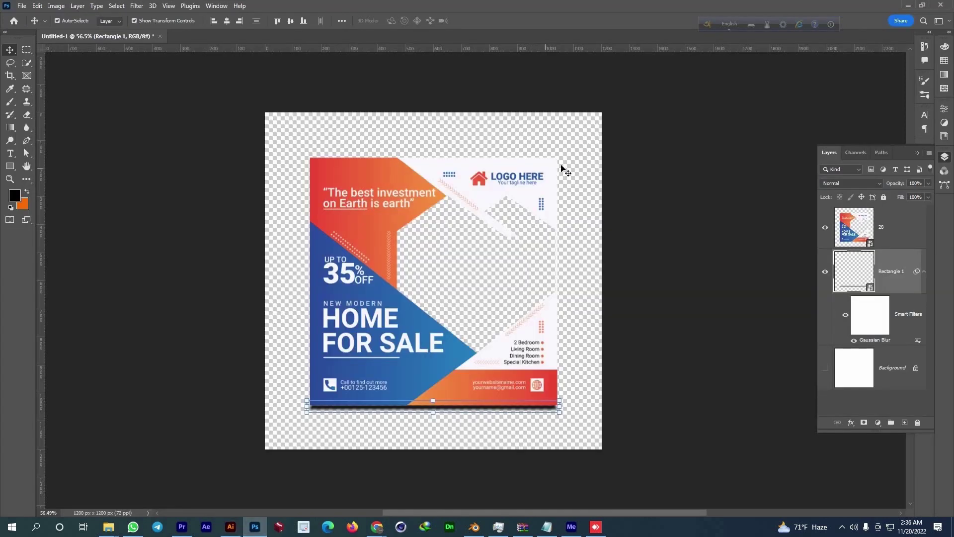
left_click(566, 170)
left_click(558, 282)
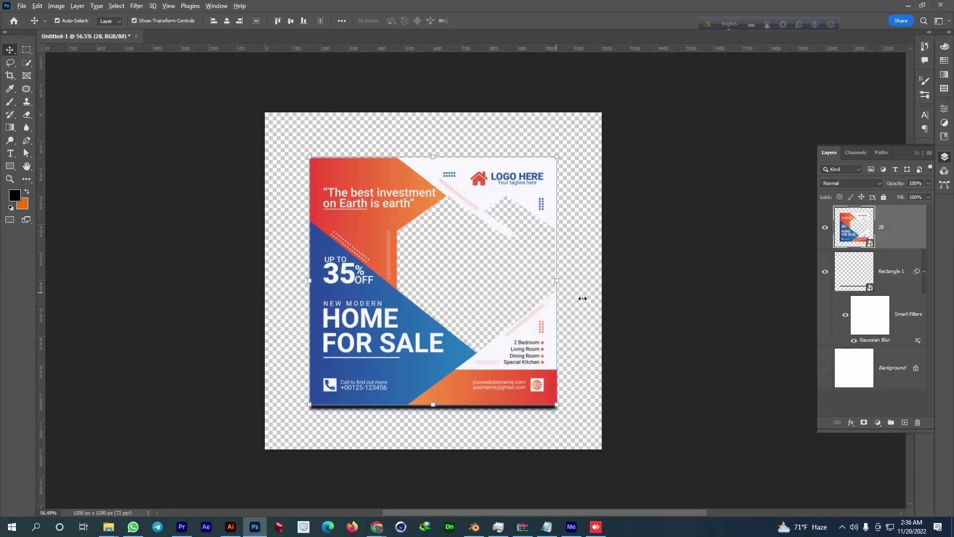
left_click_drag(603, 317, 621, 294)
left_click(494, 21)
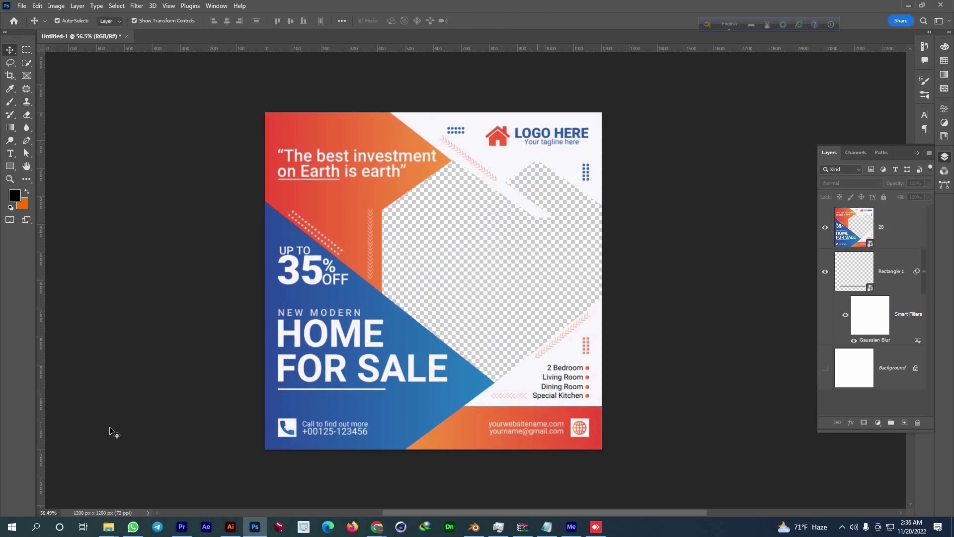
Switch to Chrome, go to the Pngtree home page and search PNG Images for "Social media Template".
left_click(231, 527)
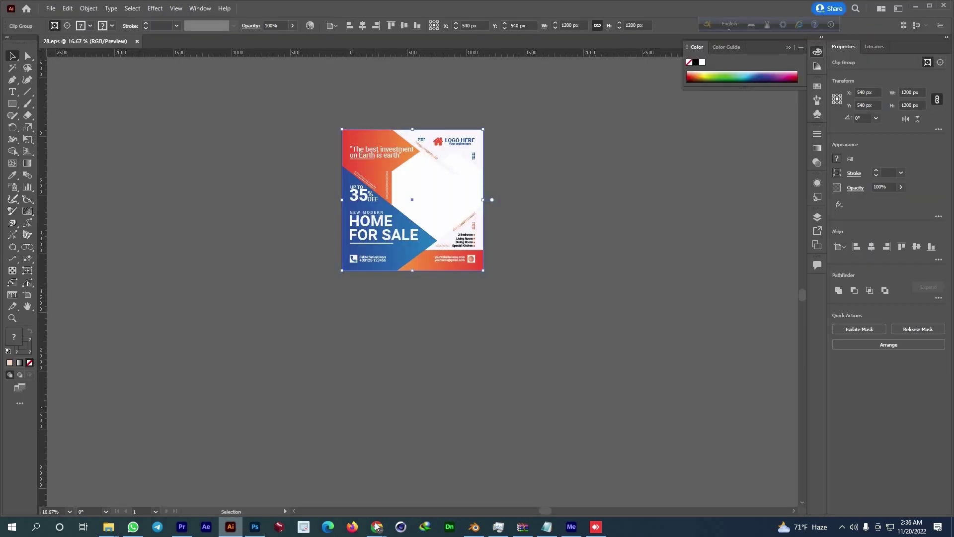
mouse_move(376, 527)
left_click(430, 477)
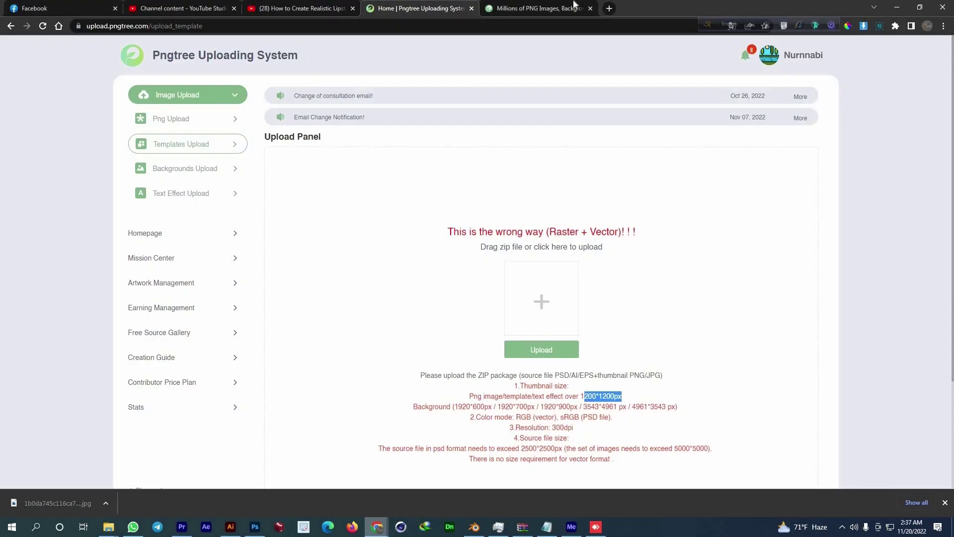
key("ctrl+Tab")
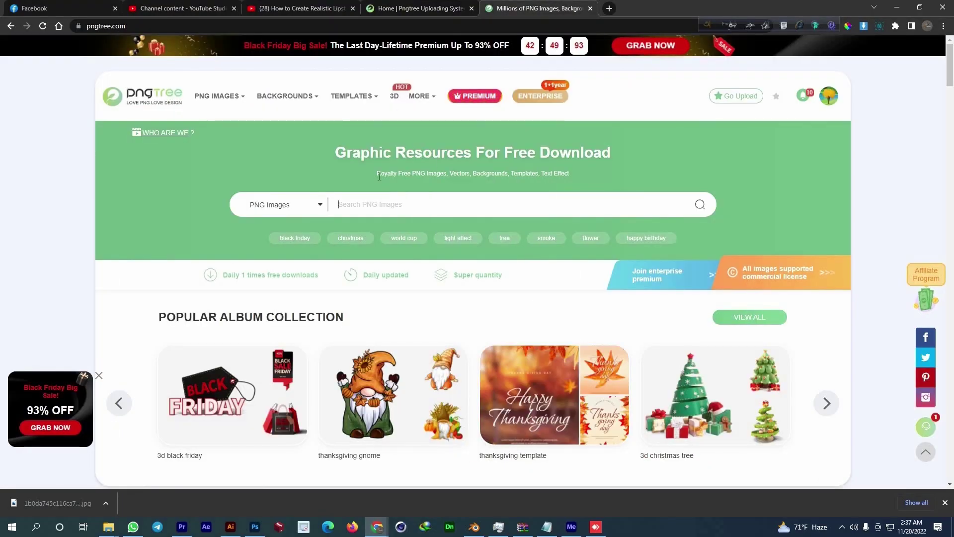
left_click(377, 201)
type("Socila ")
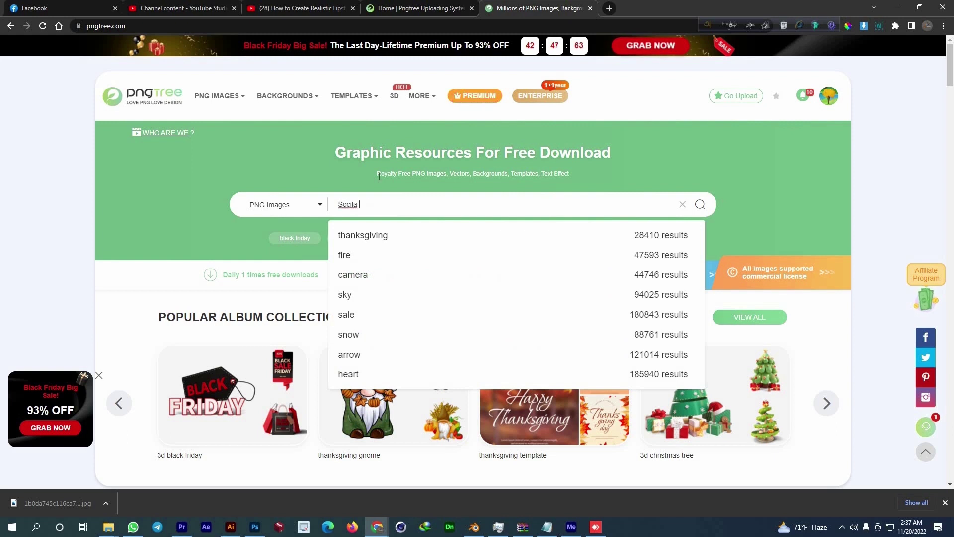
type("media Te")
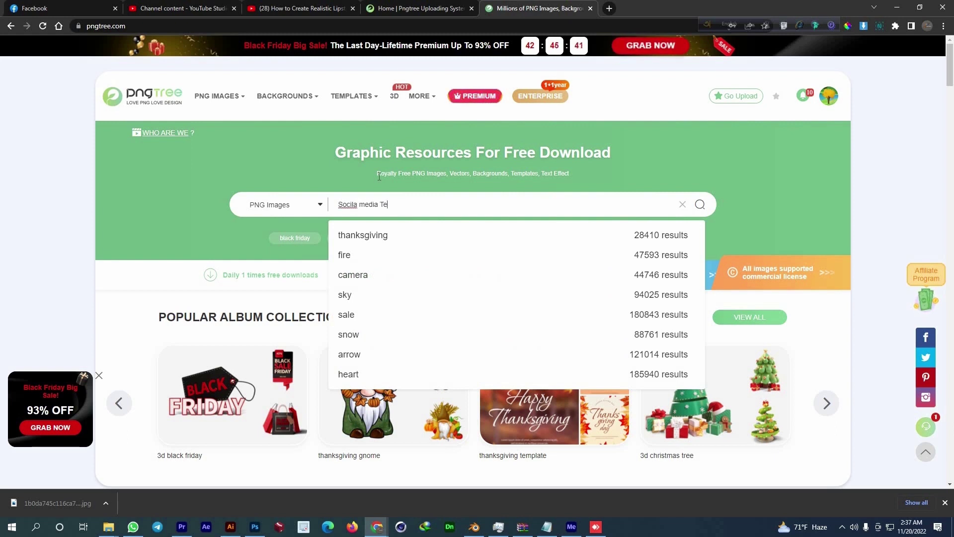
type("mplate")
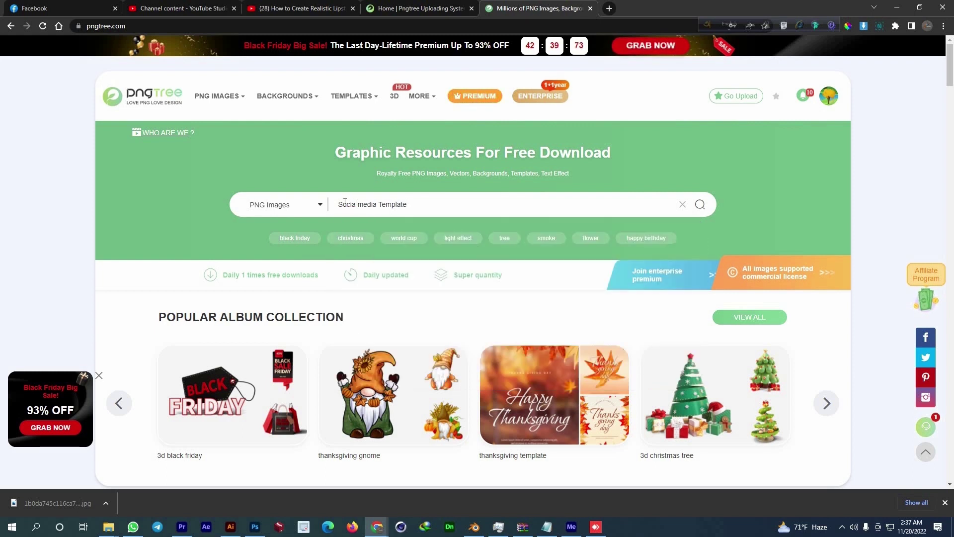
key("Return")
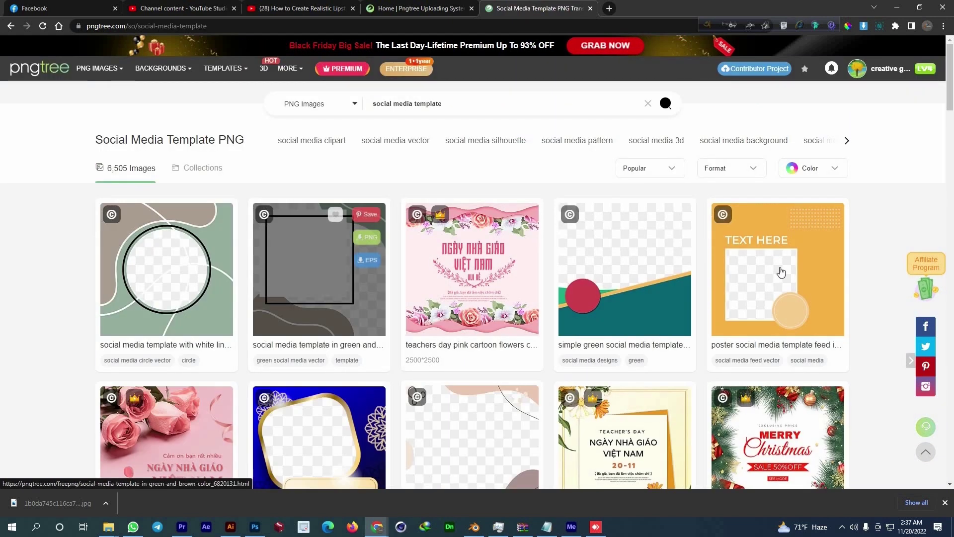
scroll(412, 309, "down", 1)
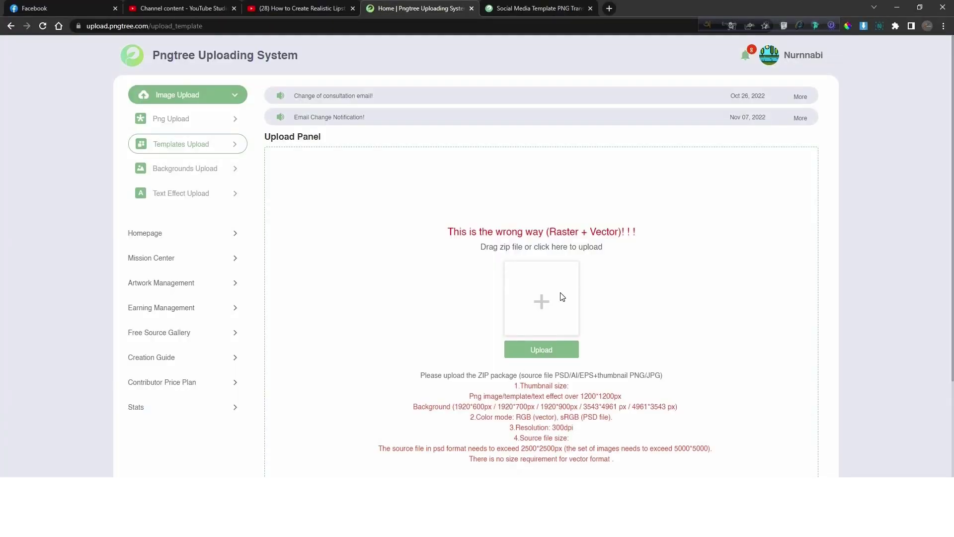
Add 28.zip from the Downloads folder to the Pngtree template upload panel and upload it.
left_click(556, 298)
left_click(77, 344)
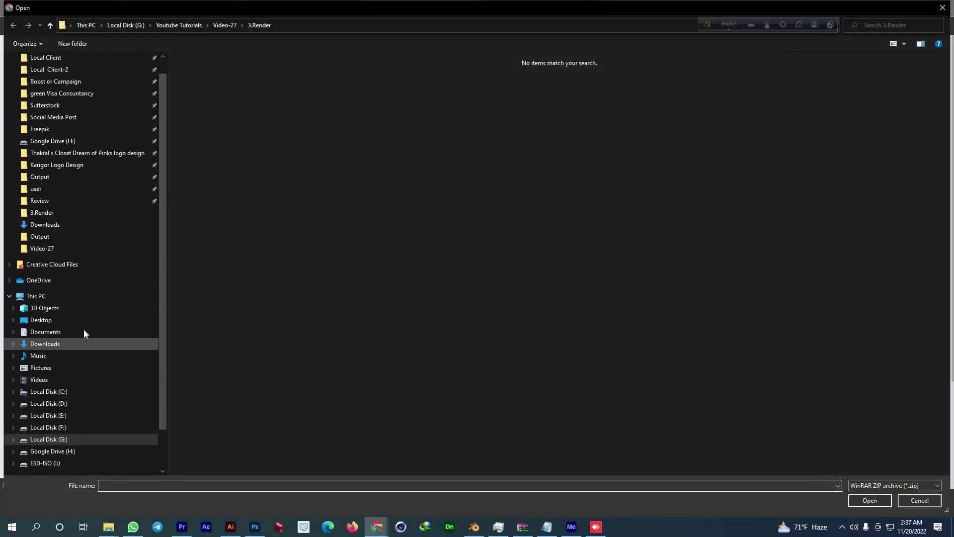
double_click(213, 88)
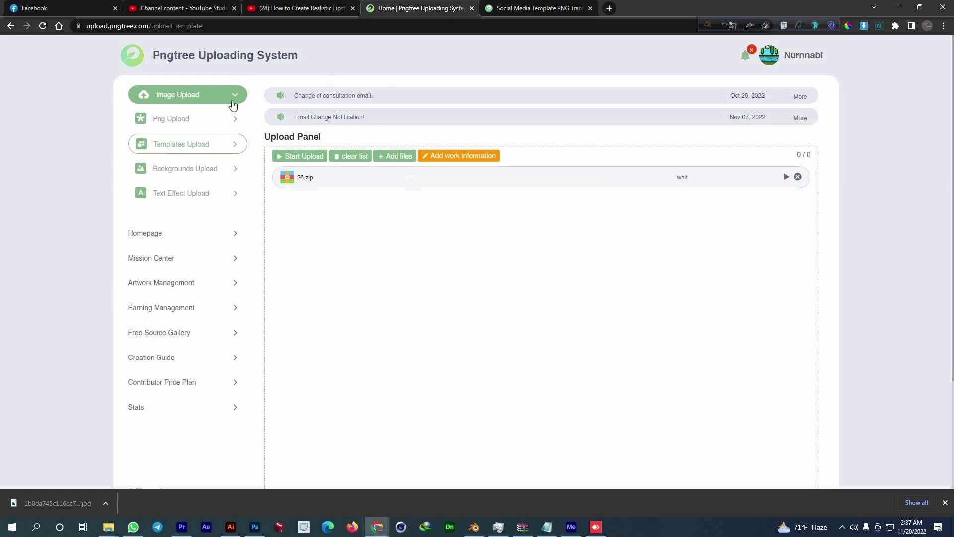
left_click(785, 177)
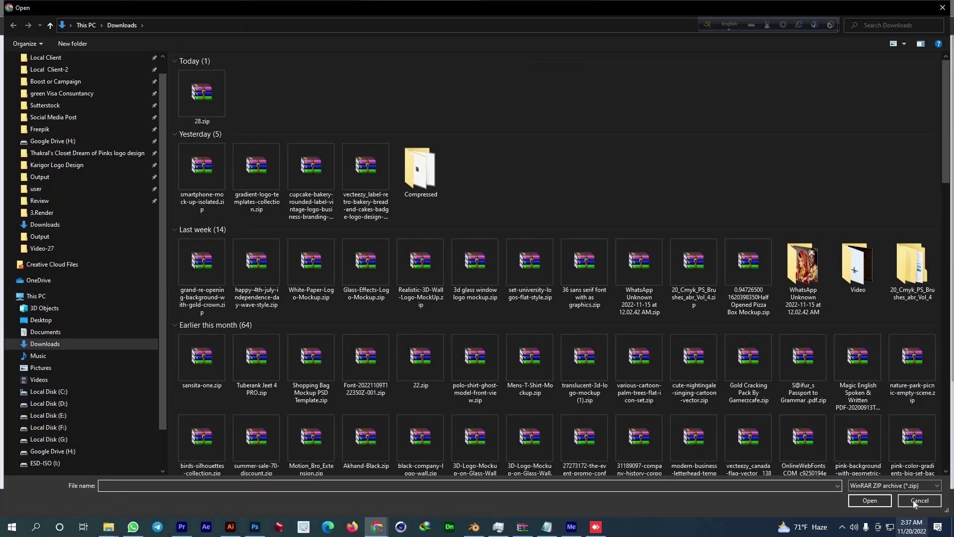
left_click(919, 501)
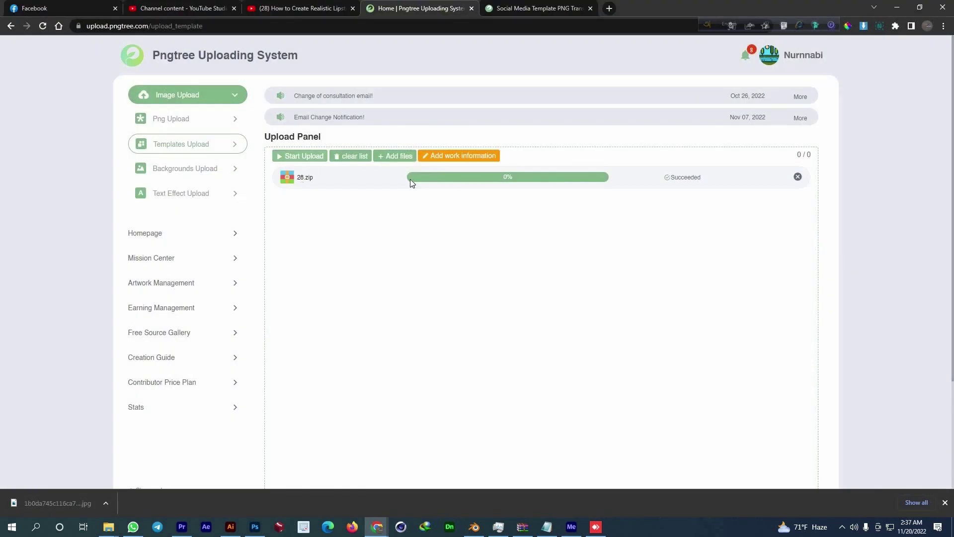
Open the uploaded flyer's work details from its work information and set the first category to other.
left_click(457, 156)
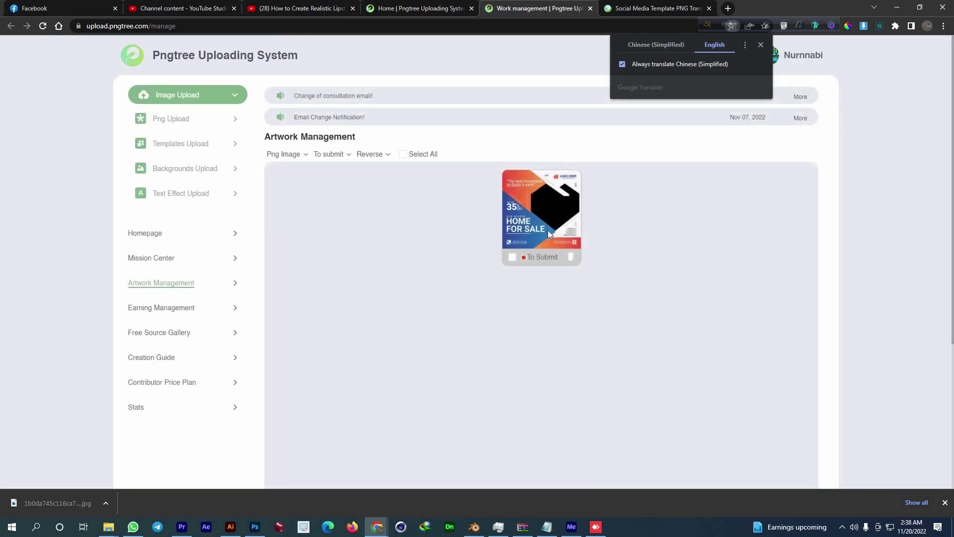
left_click(548, 232)
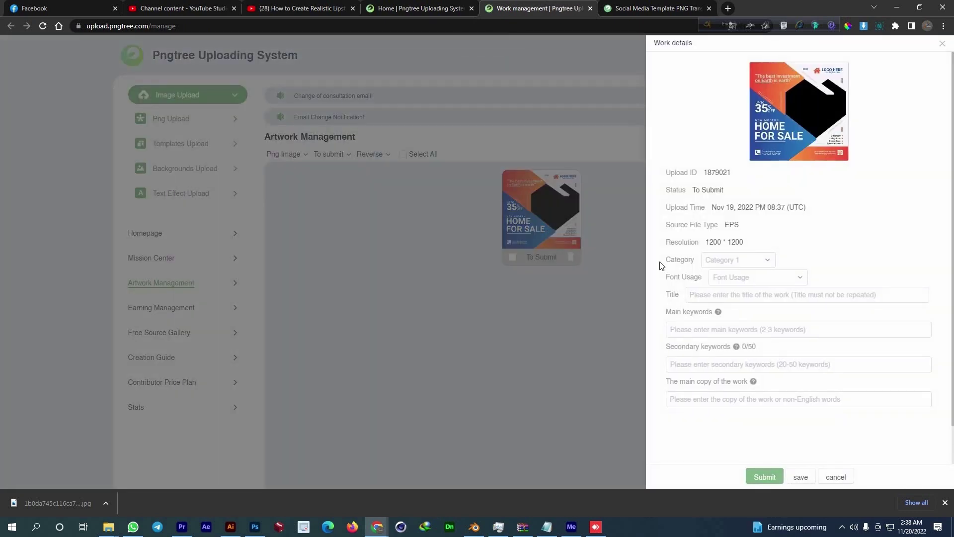
left_click(763, 264)
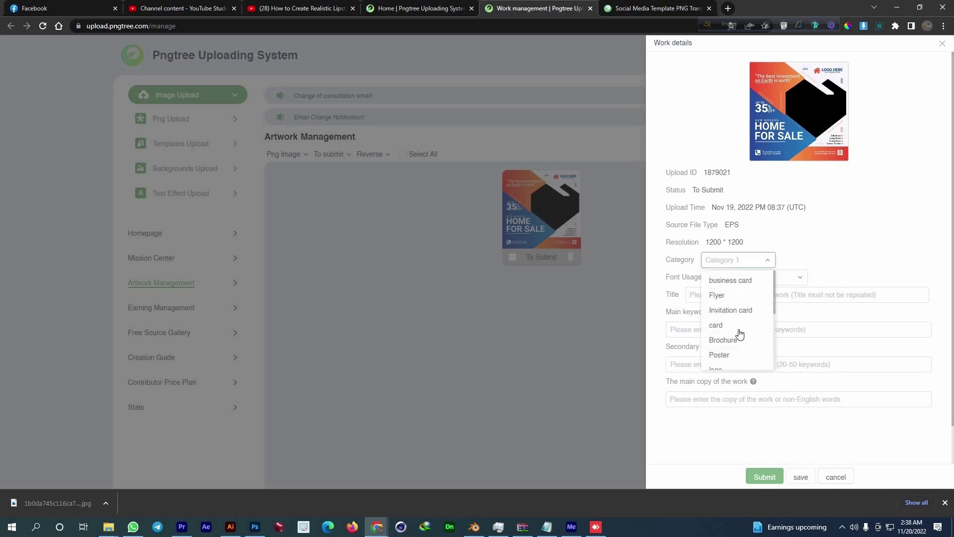
scroll(739, 331, "down", 2)
scroll(737, 308, "up", 2)
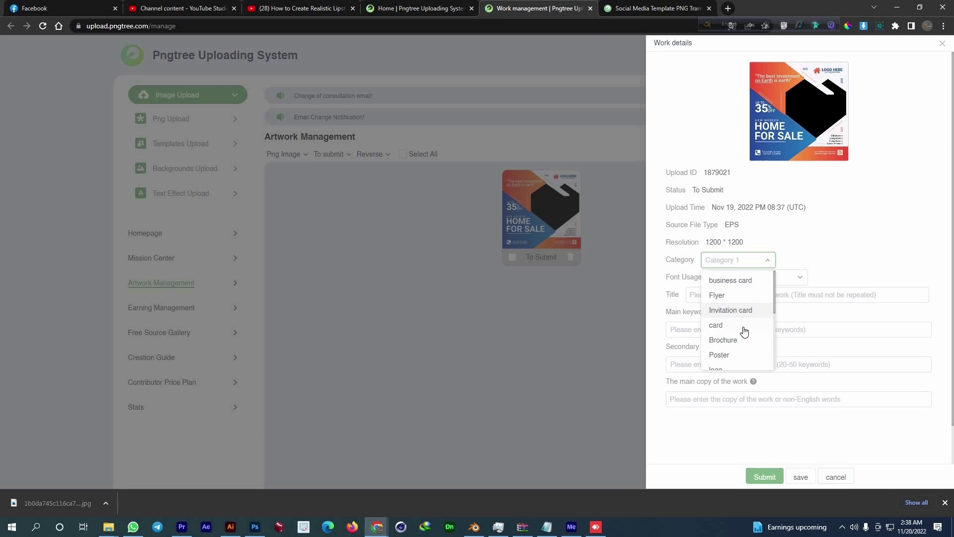
scroll(744, 331, "down", 1)
scroll(743, 341, "down", 1)
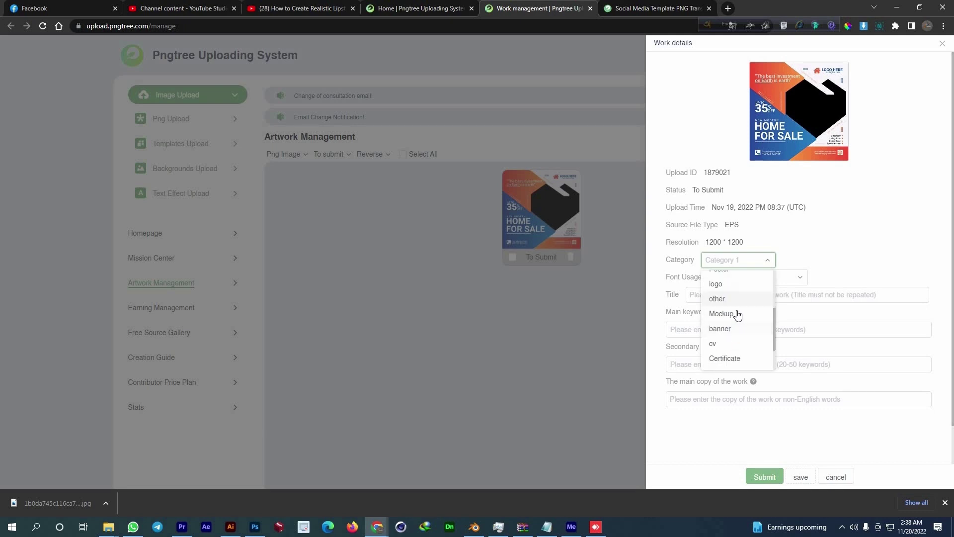
scroll(735, 336, "down", 1)
scroll(737, 330, "up", 3)
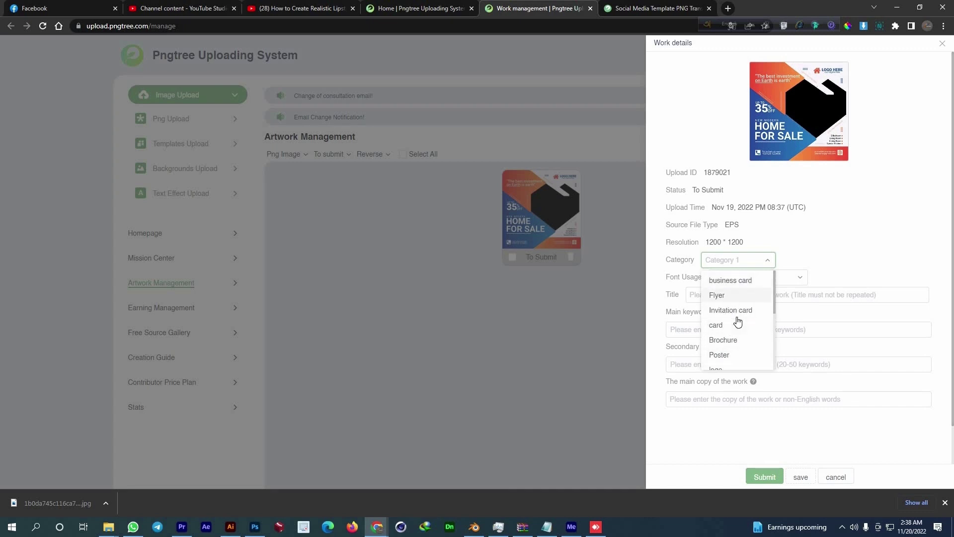
scroll(737, 322, "down", 1)
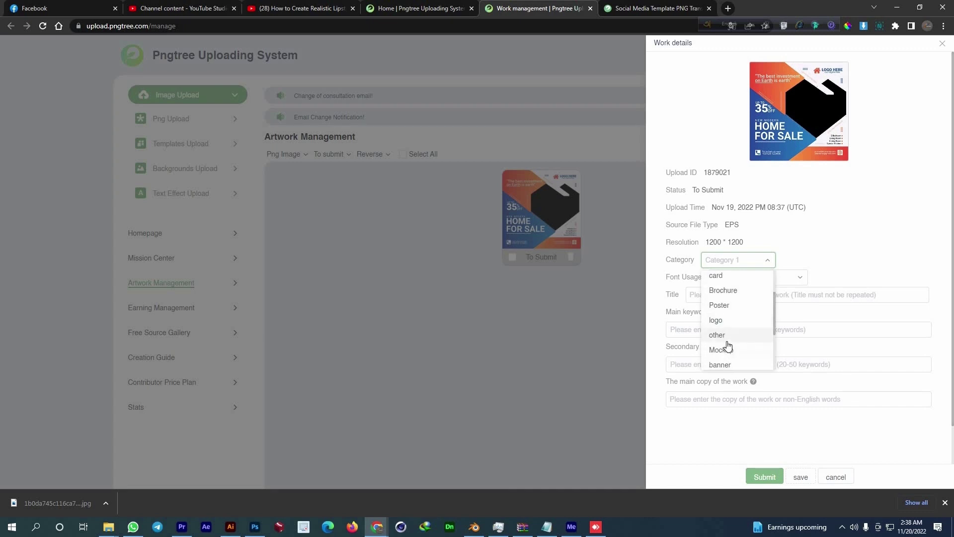
left_click(728, 334)
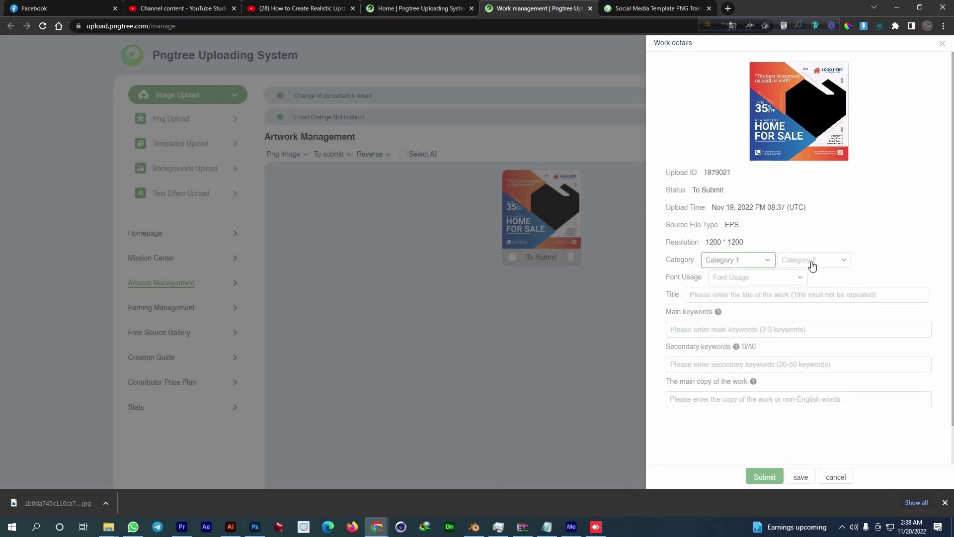
Look through the second category options and set the flyer's font usage to Other sites.
left_click(810, 268)
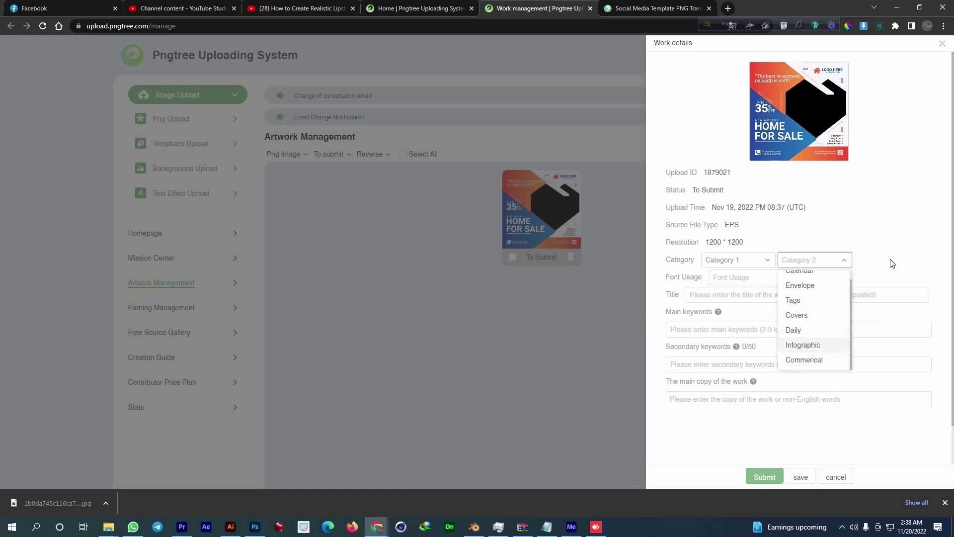
left_click(757, 279)
left_click(757, 281)
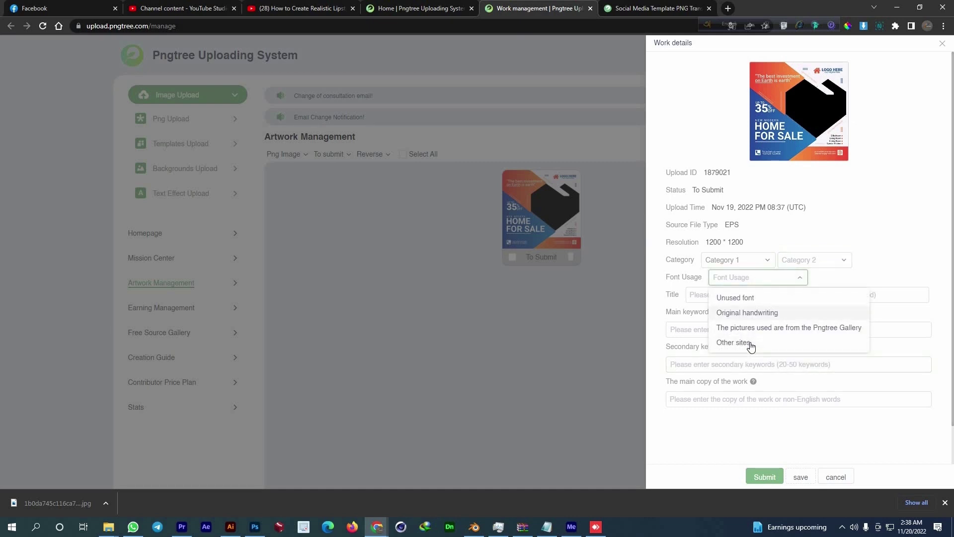
left_click(751, 344)
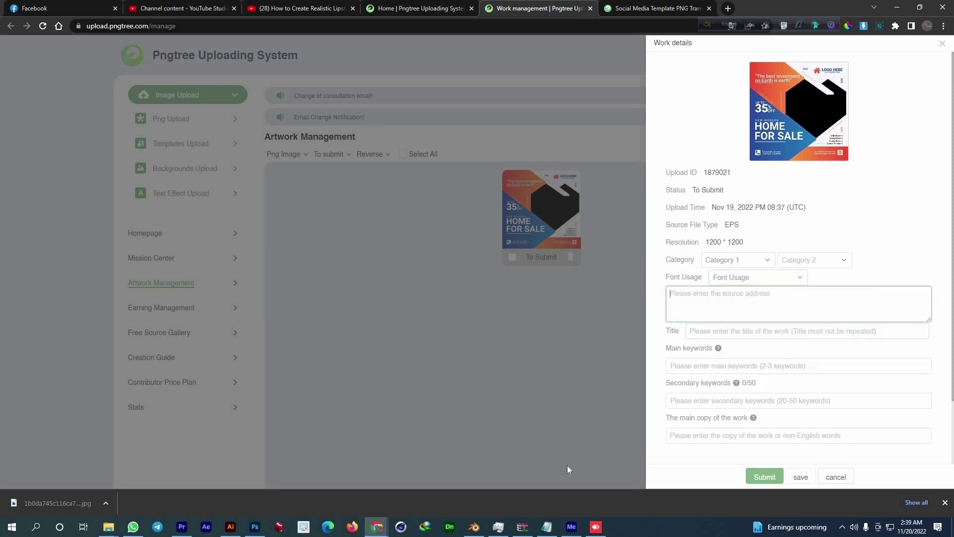
Switch to Illustrator and isolate the FOR SALE headline within its nested groups to check its font.
left_click(230, 527)
scroll(385, 242, "up", 4)
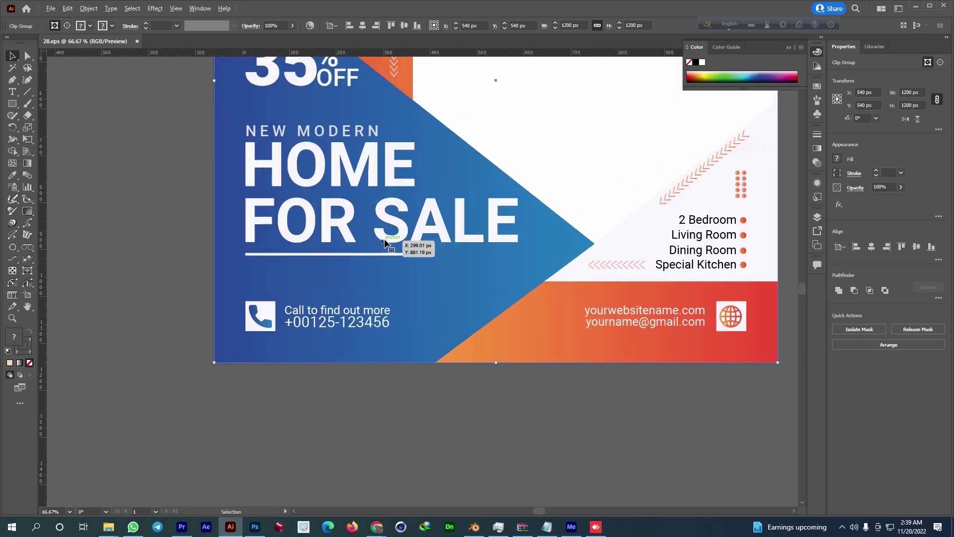
double_click(404, 230)
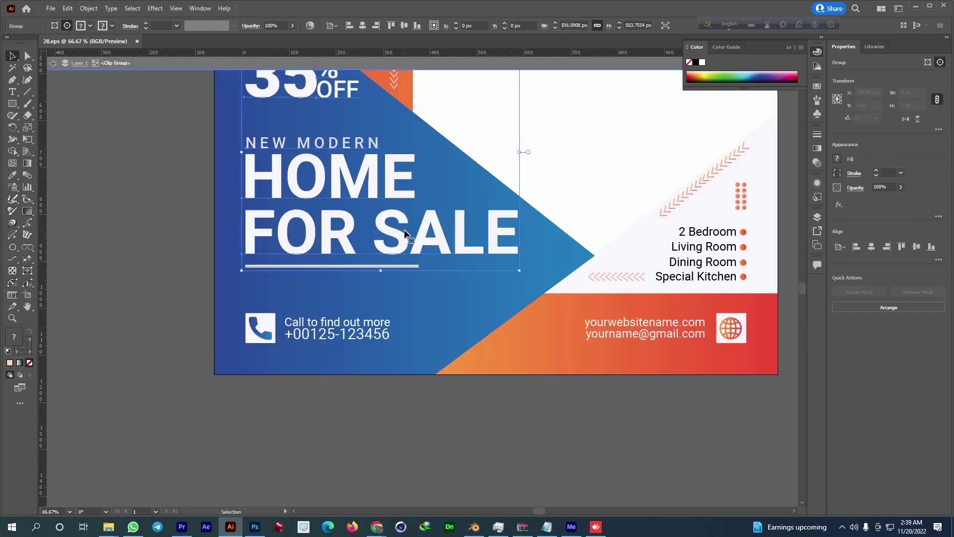
double_click(405, 228)
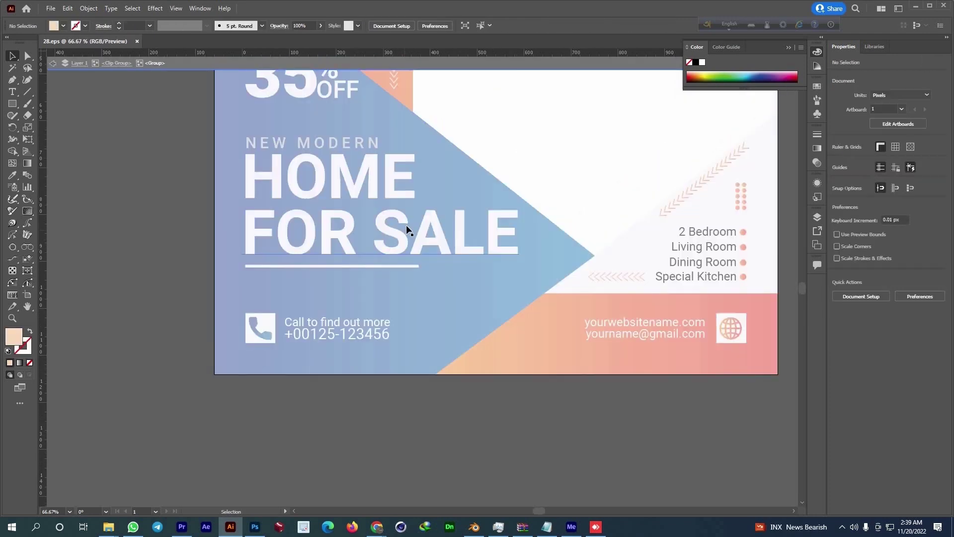
double_click(407, 236)
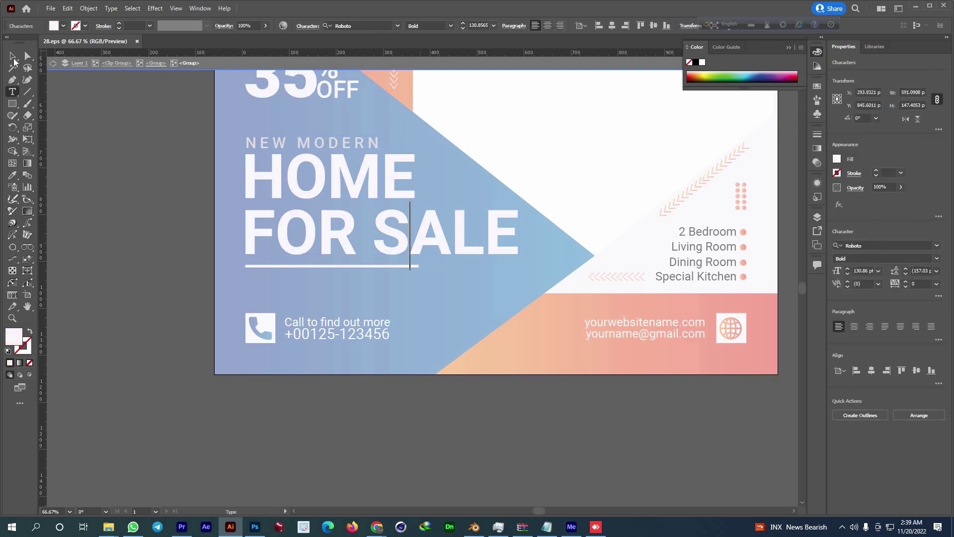
key("Escape")
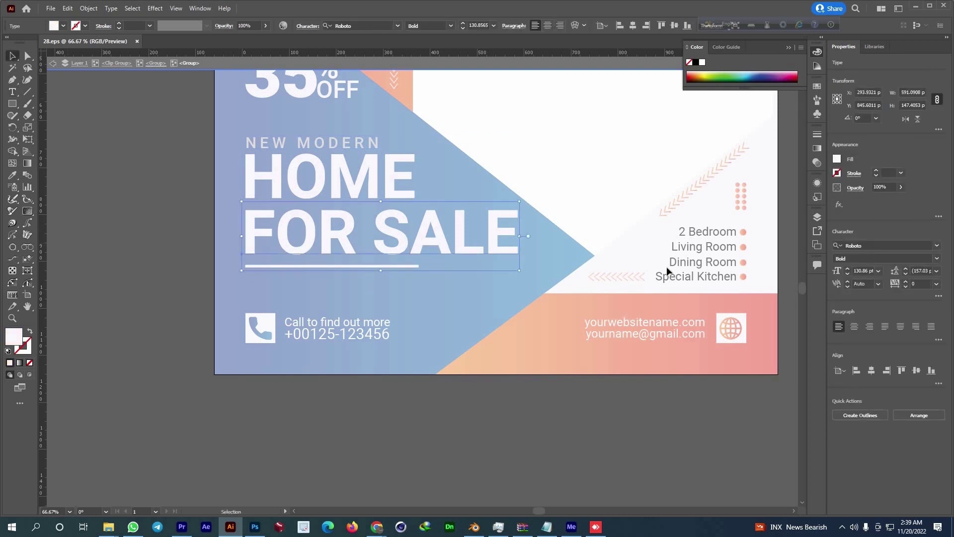
key("Escape")
Isolate the Dining Room text in the feature list to check its font, and leave isolation mode.
left_click(697, 266)
double_click(697, 266)
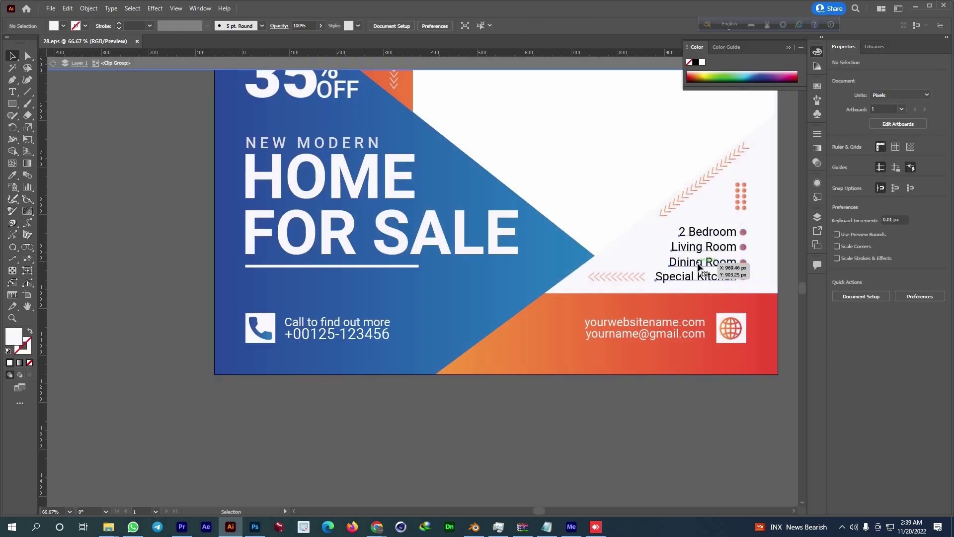
double_click(700, 266)
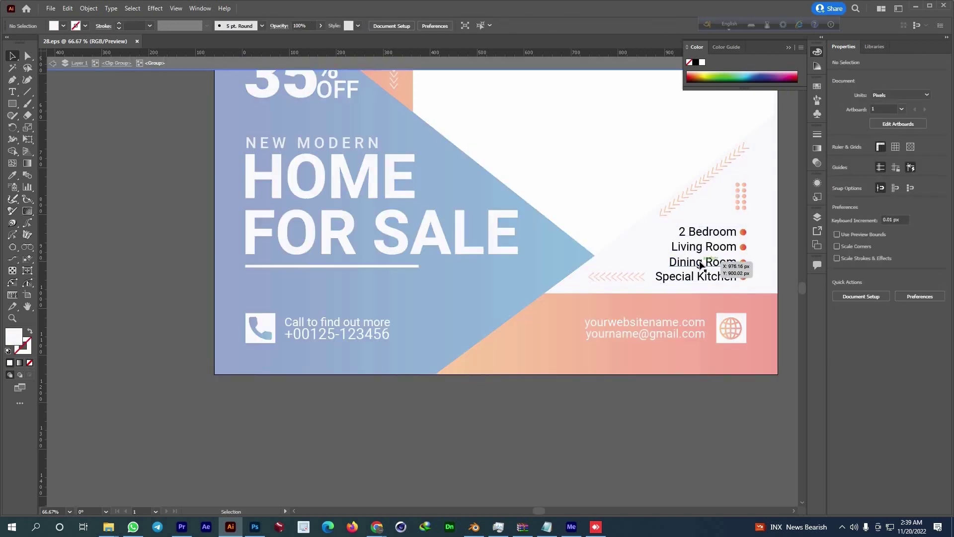
double_click(700, 265)
double_click(701, 261)
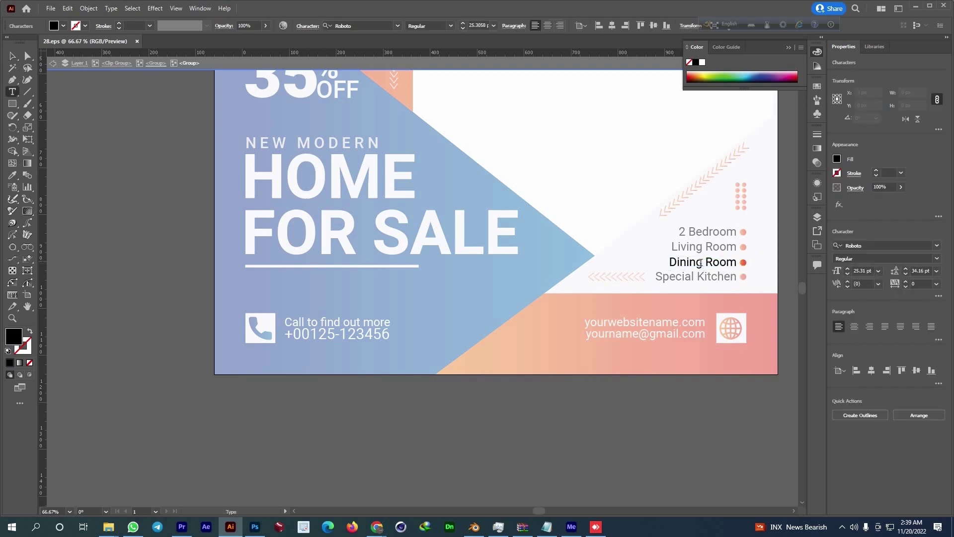
key("Escape")
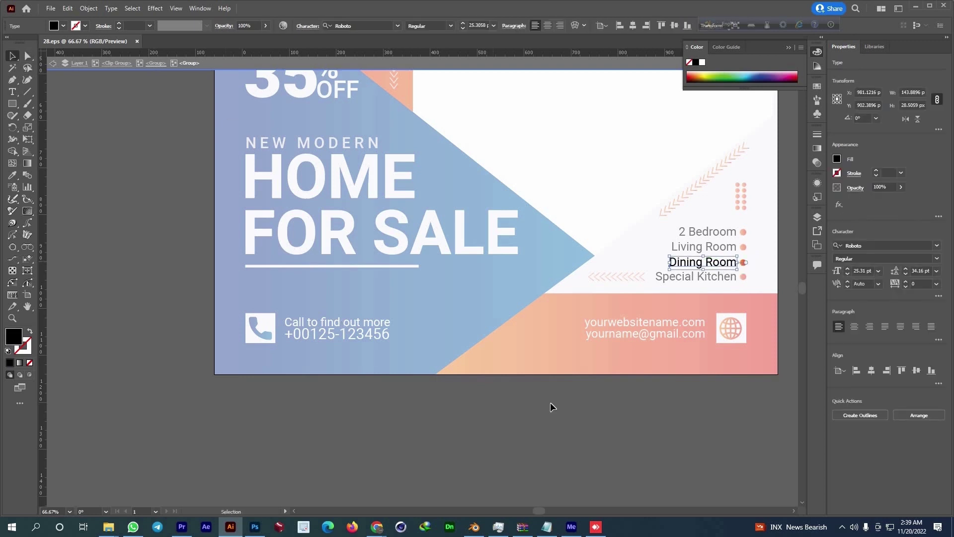
double_click(550, 403)
Isolate the quote text "The best investment on Earth is earth" inside the clip group to check its font.
scroll(579, 322, "down", 4)
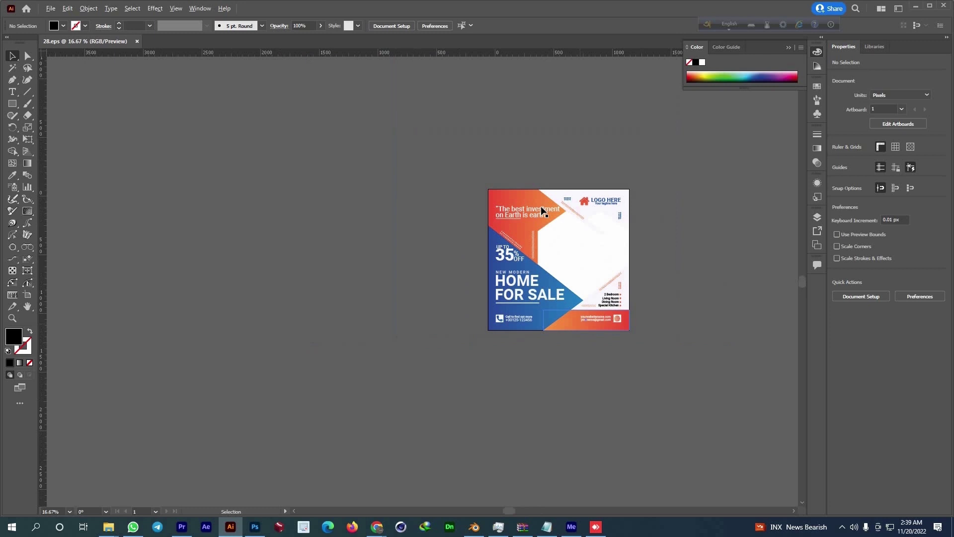
left_click(540, 207)
double_click(537, 214)
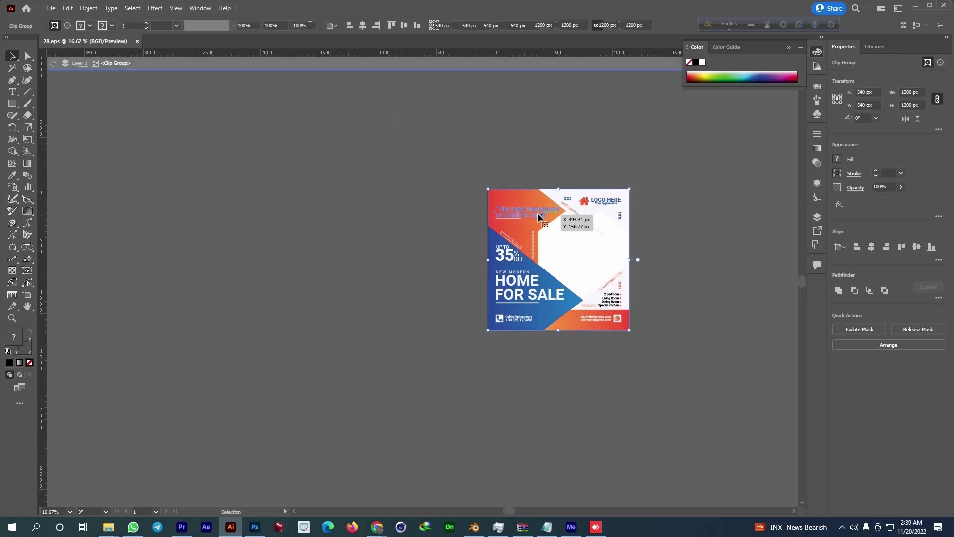
double_click(538, 213)
double_click(537, 213)
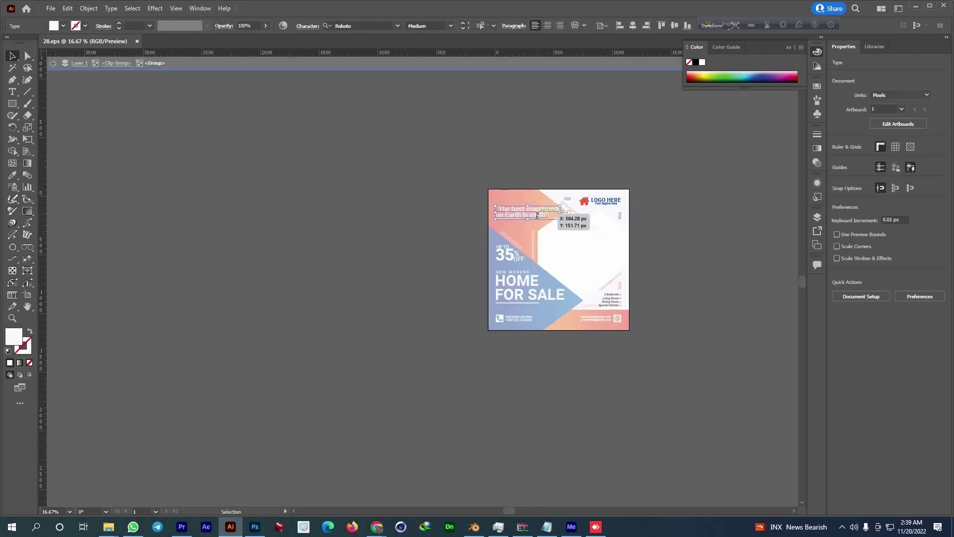
Switch to Chrome, search the web for "Google Font" in place of the social media template page, and open the Google Fonts site.
left_click(12, 56)
left_click(377, 529)
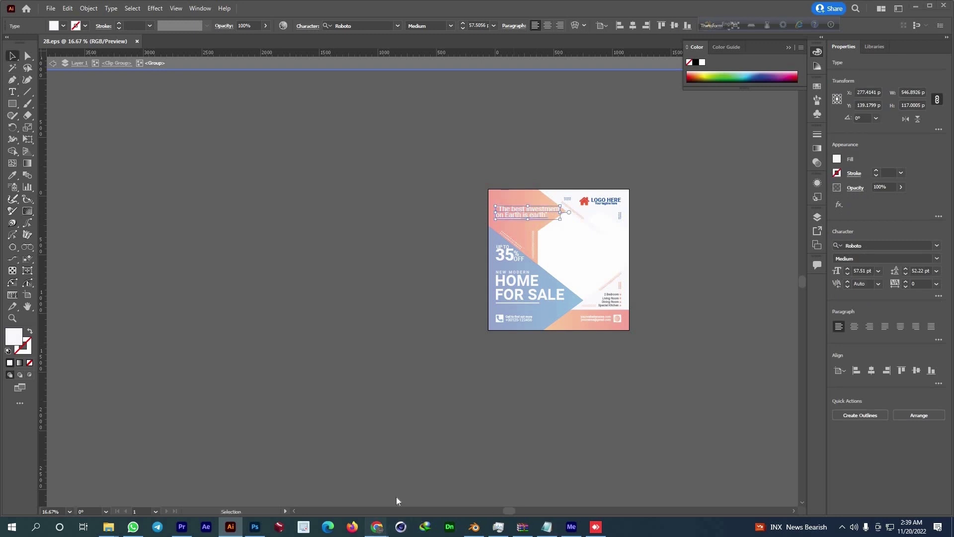
key("ctrl+shift+Tab")
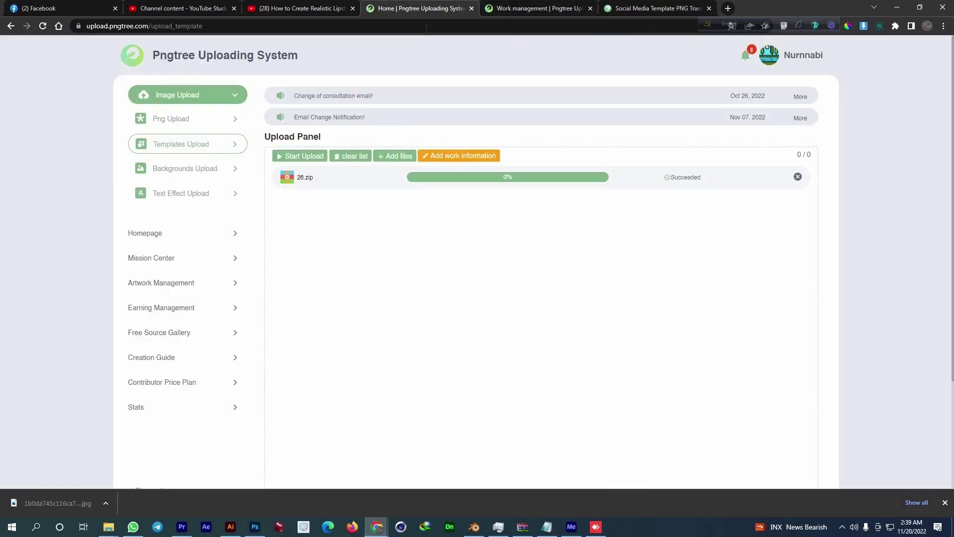
left_click(426, 28)
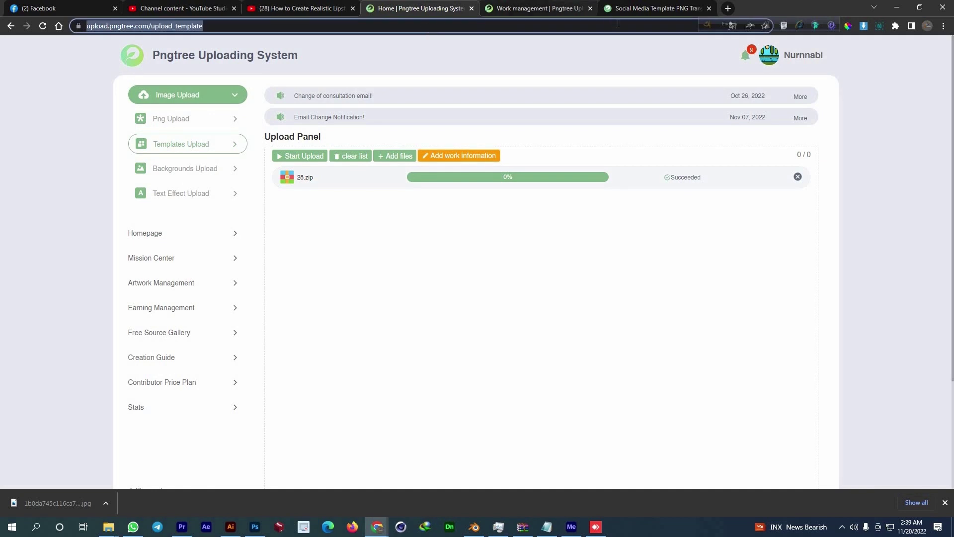
left_click(623, 15)
type("Goog")
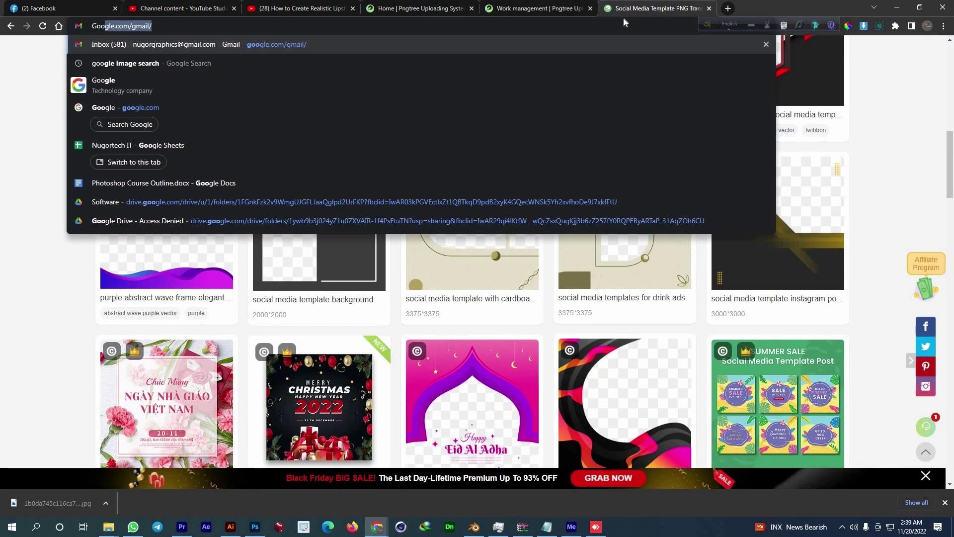
type("le Font")
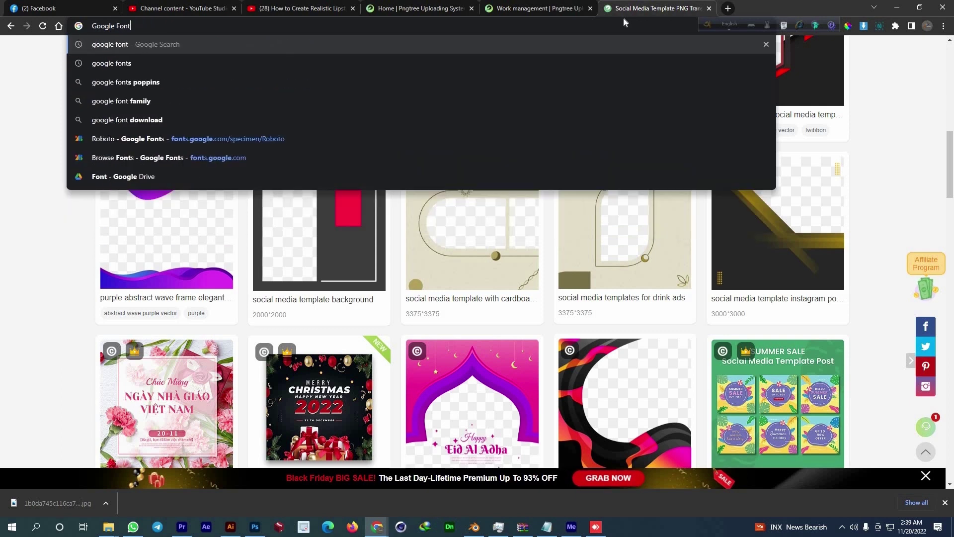
key("Return")
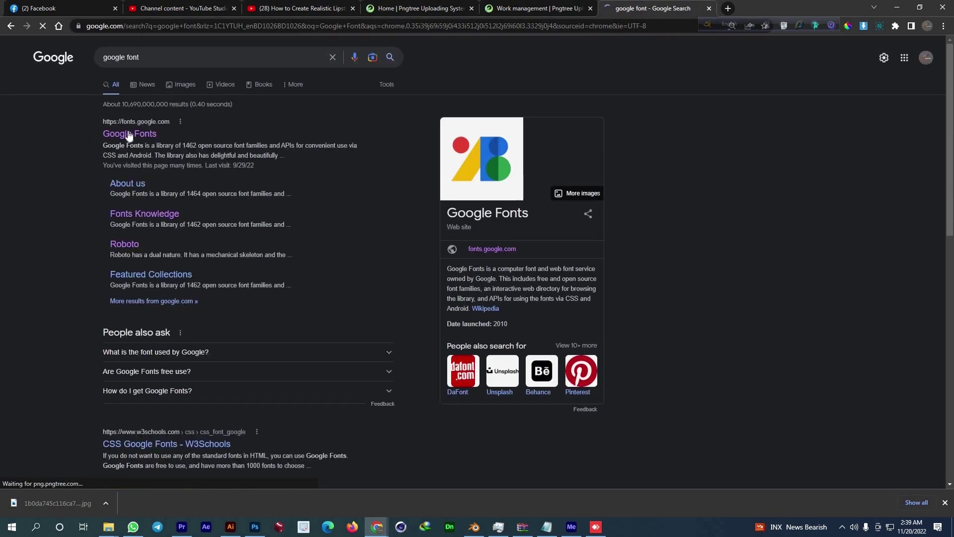
left_click(130, 133)
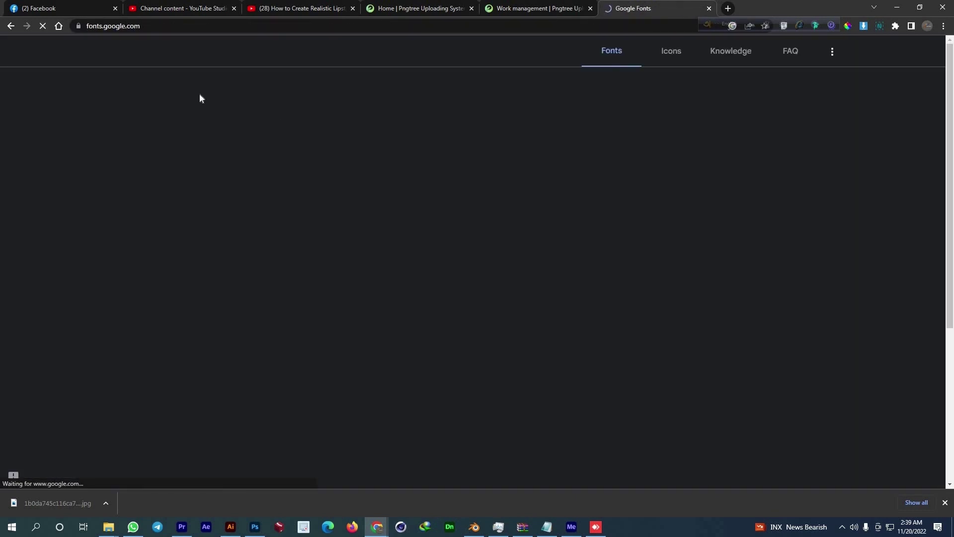
Find the Roboto family on Google Fonts and paste its page address into the flyer's font source field on Pngtree.
type("Roboto")
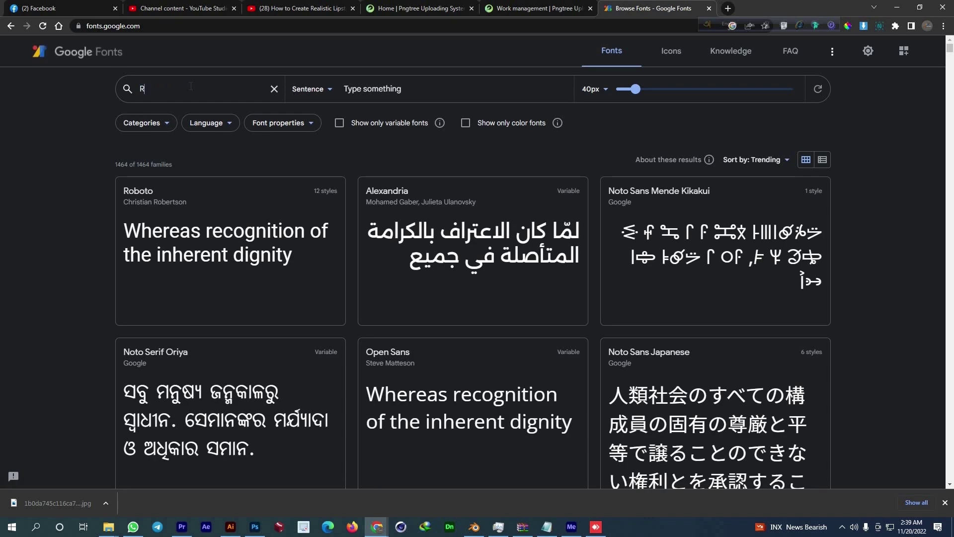
left_click(239, 273)
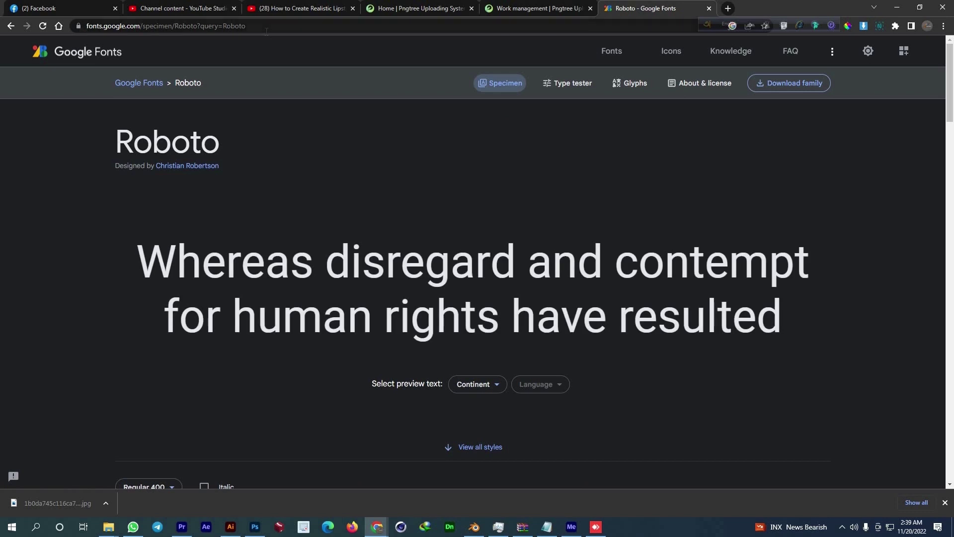
left_click(298, 26)
key("ctrl+c")
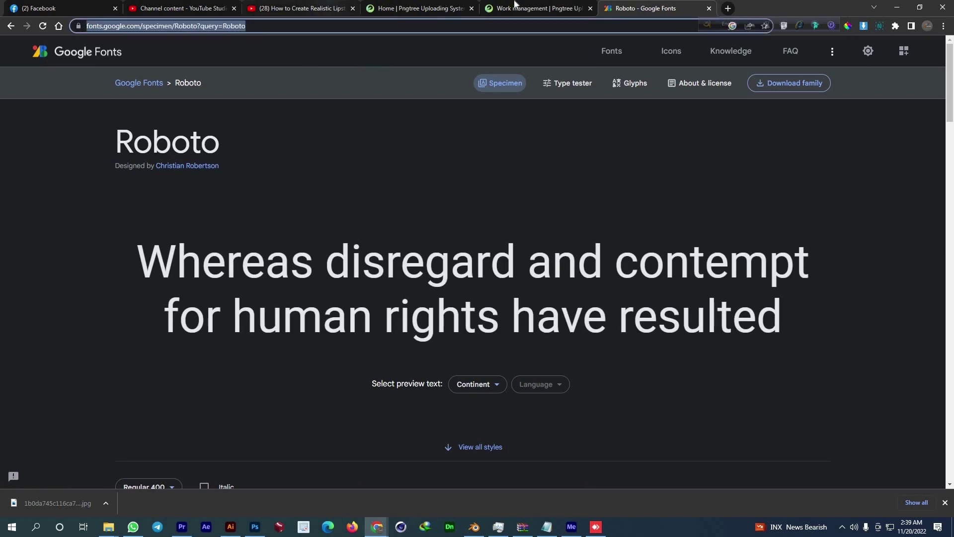
left_click(534, 8)
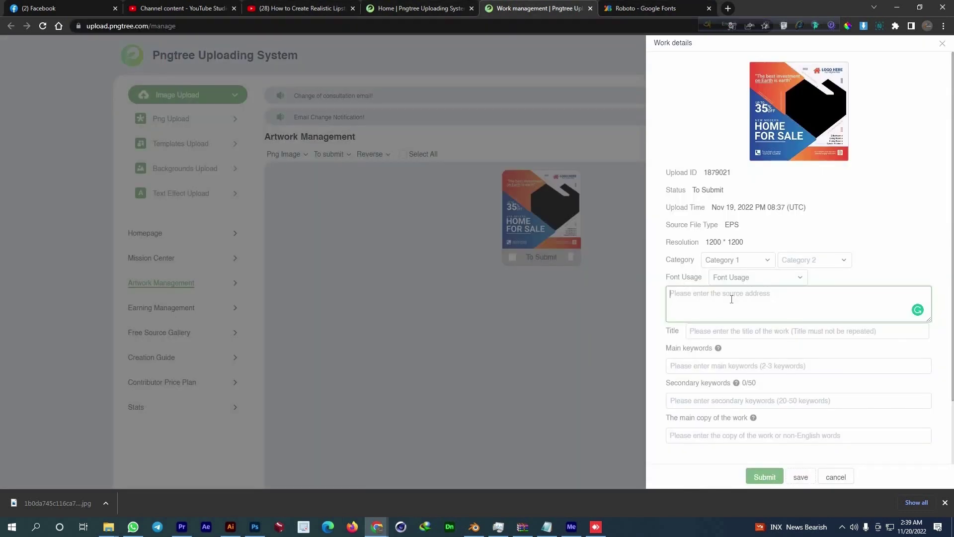
key("ctrl+v")
Title the flyer "Real Estate Social media Template Design" in the work details.
scroll(731, 310, "down", 2)
left_click(747, 233)
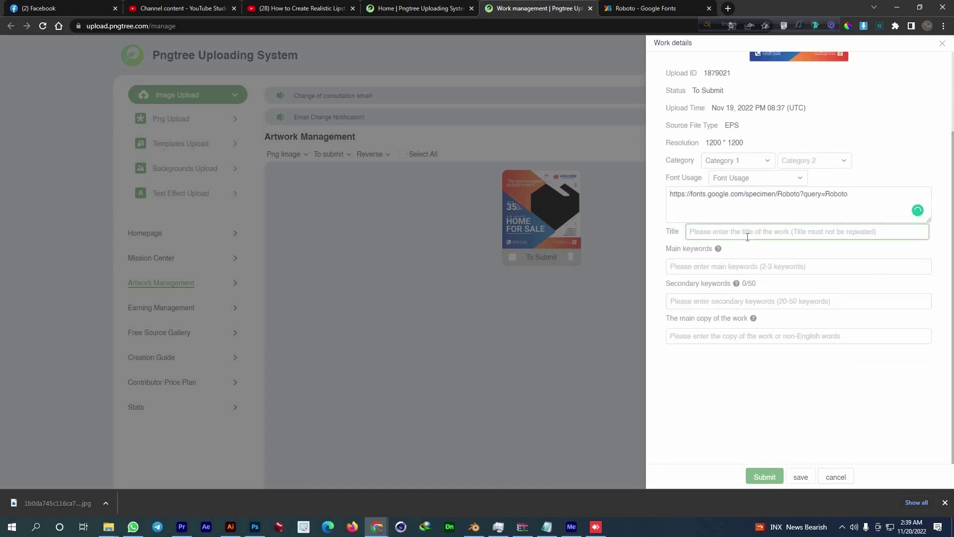
type("Rea")
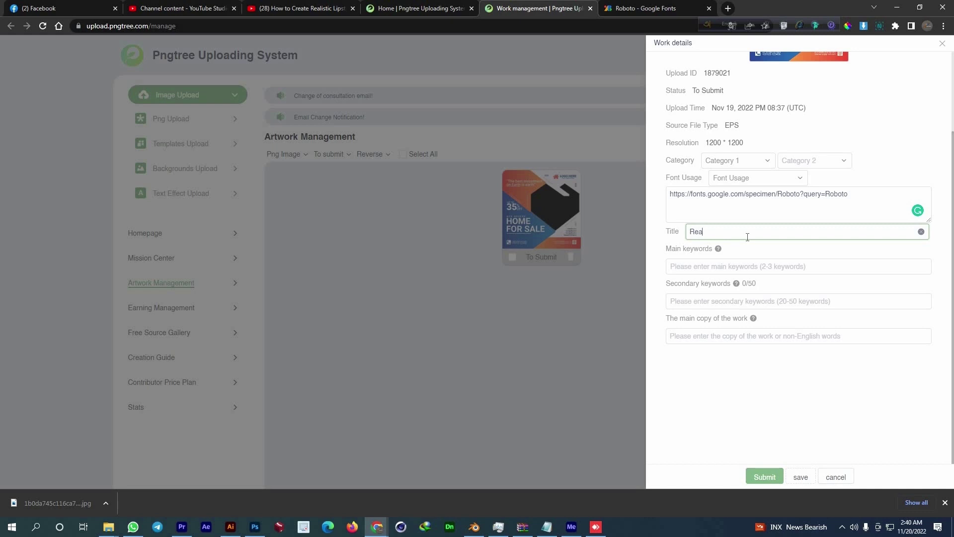
type("l Estate Social media Temp")
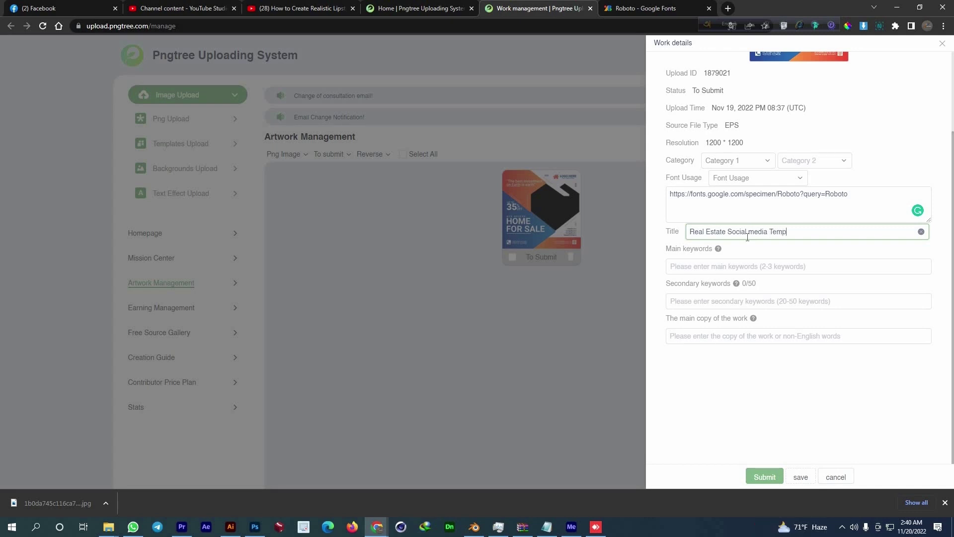
type("late Design")
Add "realestate" and "post design" as main keywords for the flyer.
left_click(718, 273)
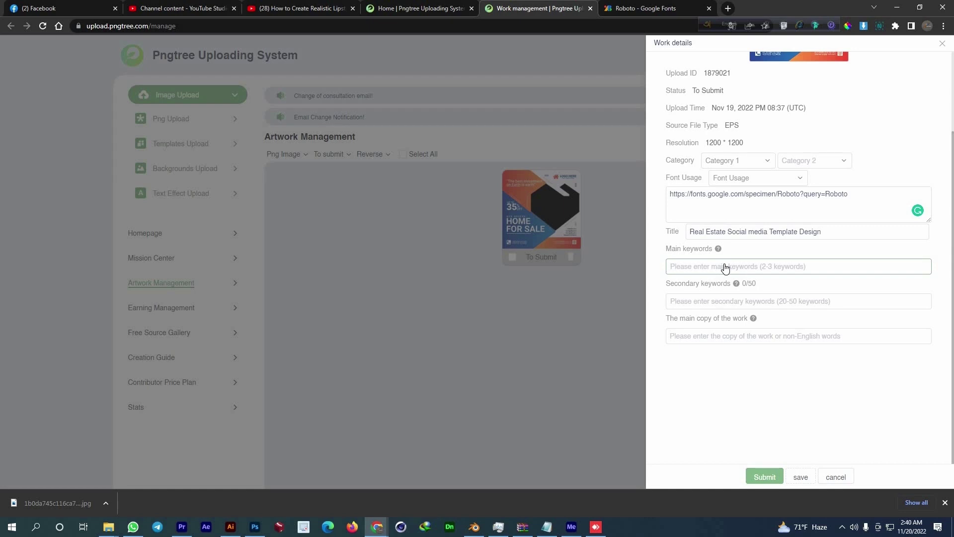
type("Realeste")
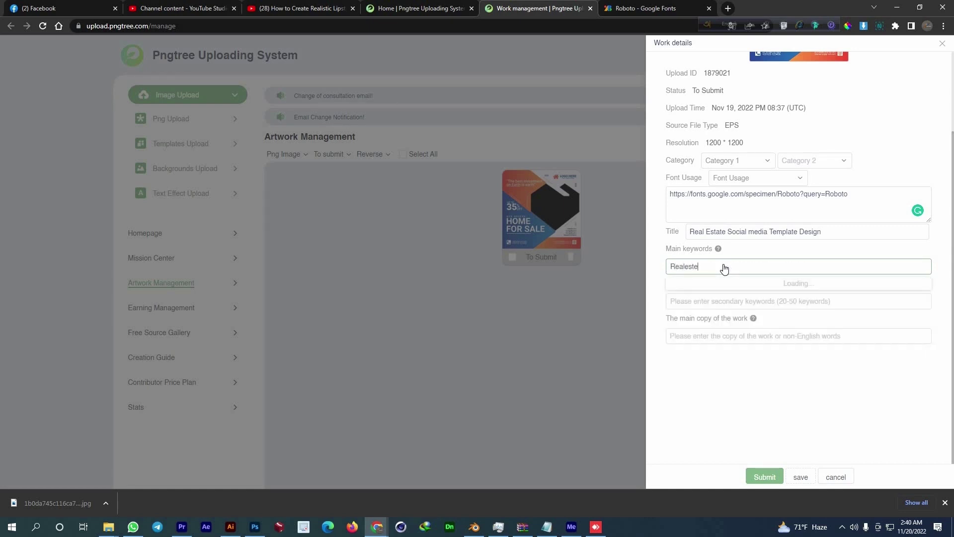
key("BackSpace")
type("at")
key("Return")
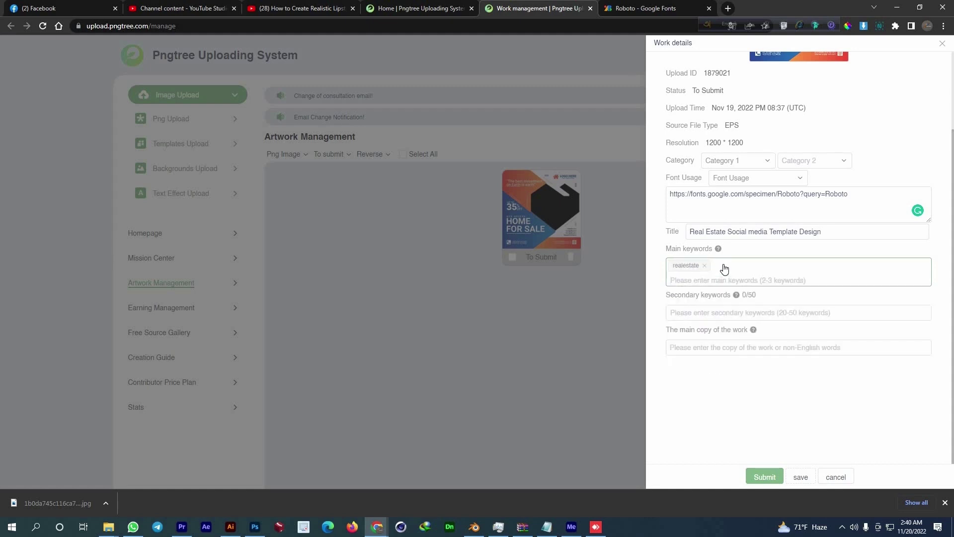
type("post design")
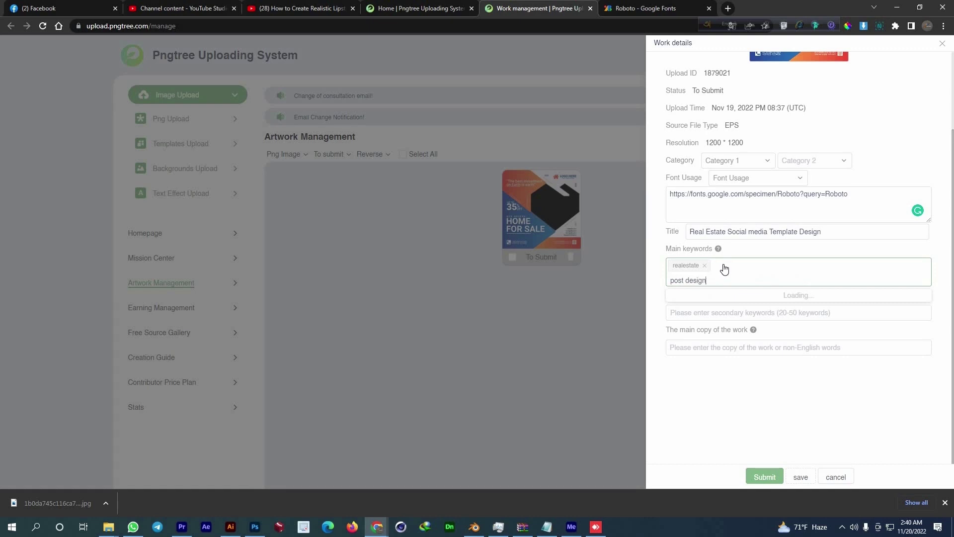
key("Return")
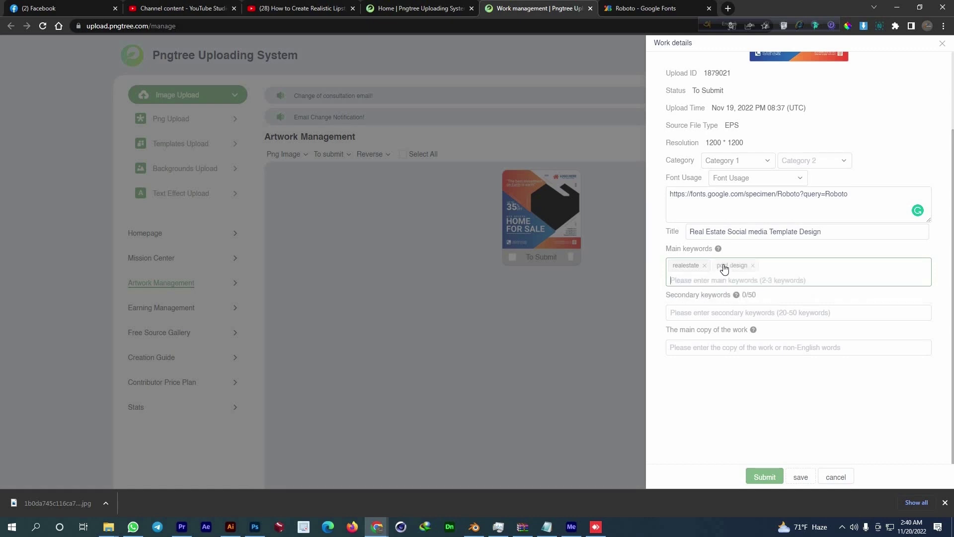
Add "Social media Post design" to the flyer's main keywords.
type("Social me")
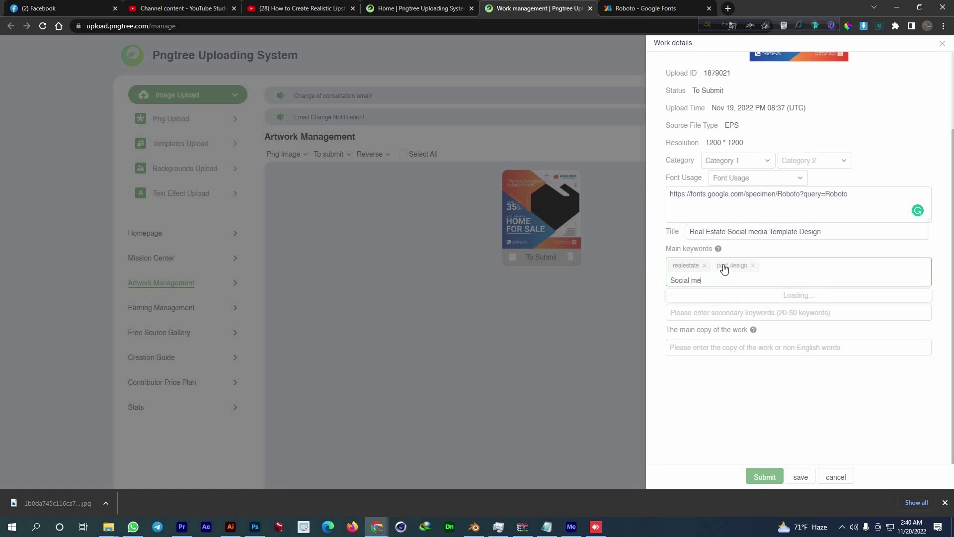
type("da")
key("BackSpace")
type("ia Post design")
key("Return")
Add "home sale" and the suggested "home sale post design" to the main keywords.
type("ho")
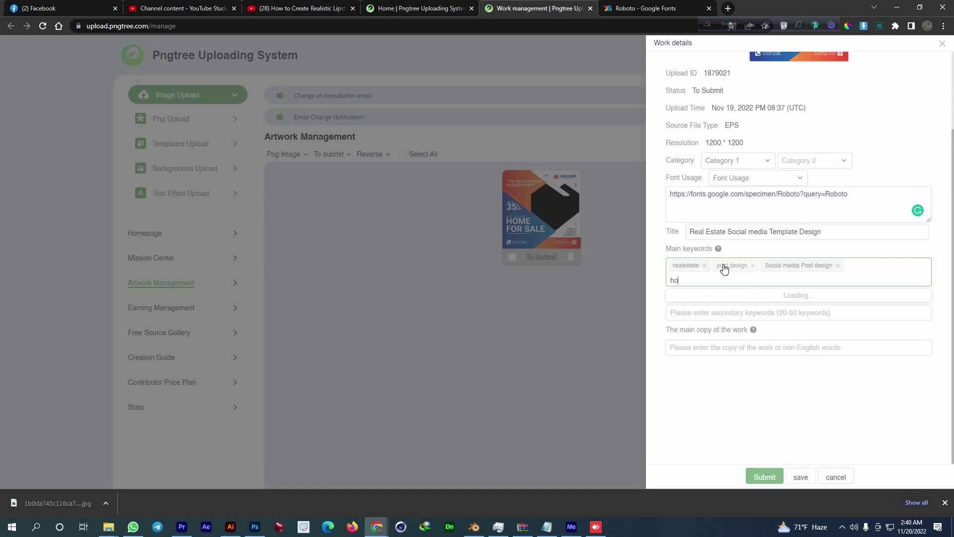
type("me sale")
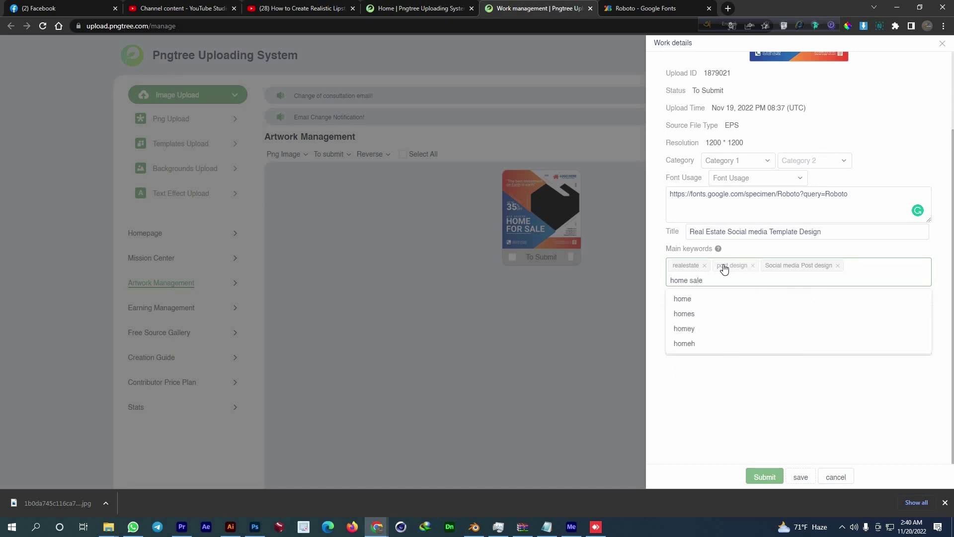
key("Return")
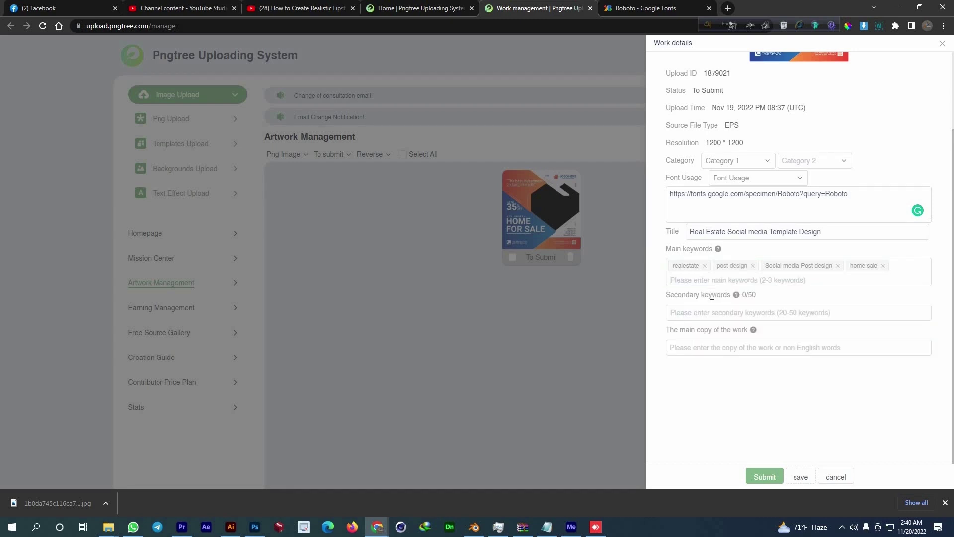
type("home ")
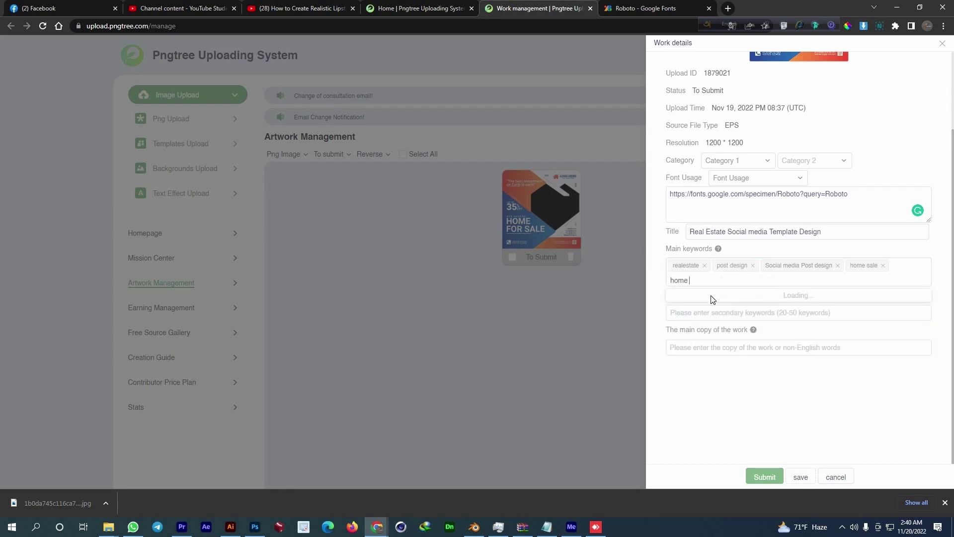
type("sale")
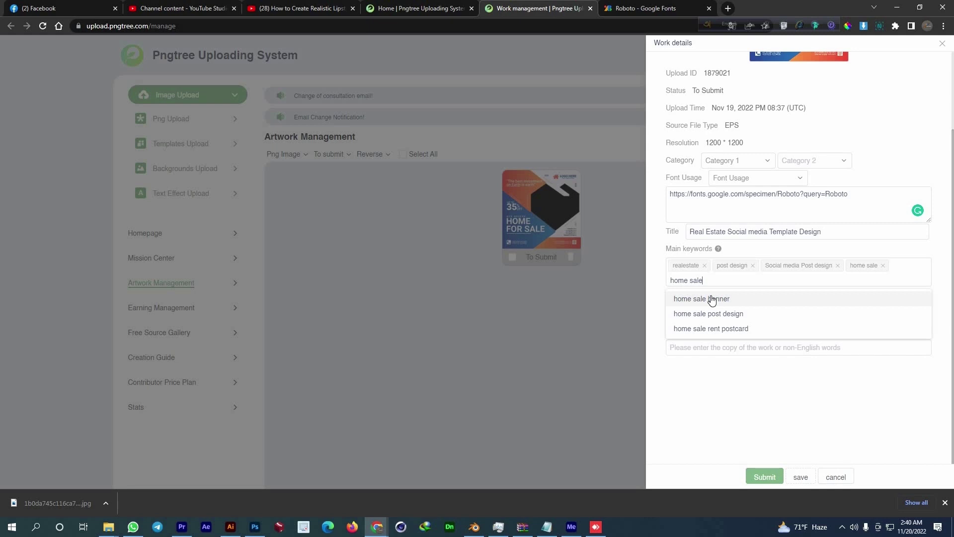
left_click(790, 316)
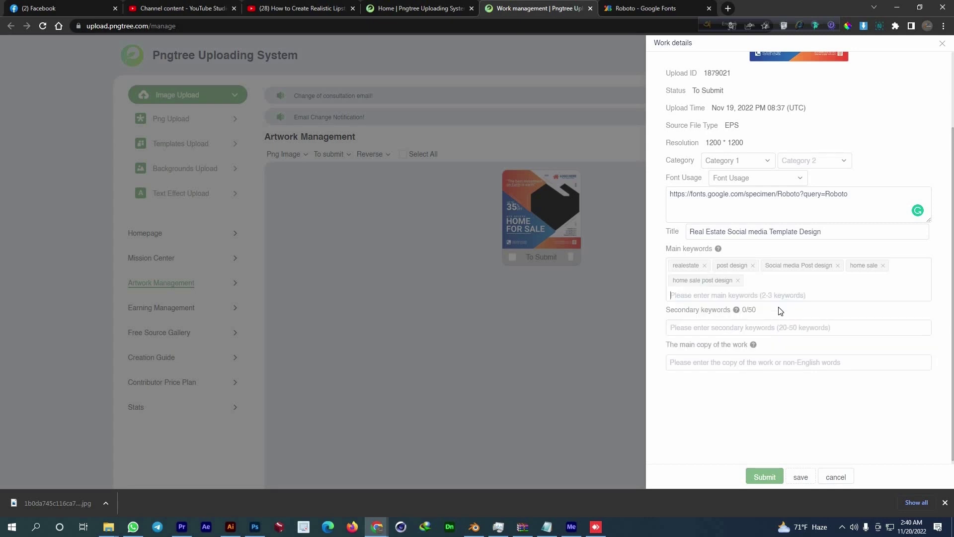
Bring up the keyword suggestions and add all of them as the flyer's secondary keywords.
left_click(729, 330)
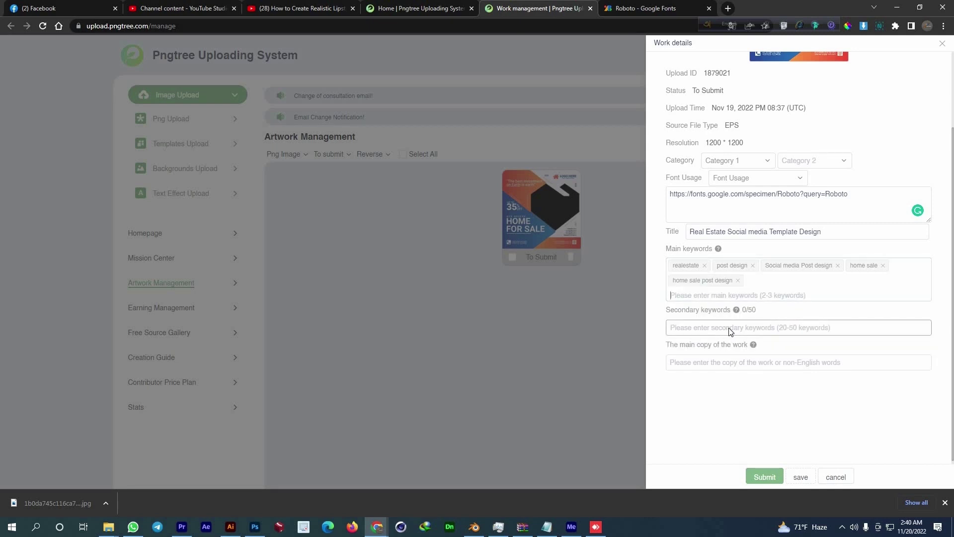
left_click(770, 297)
left_click(770, 297)
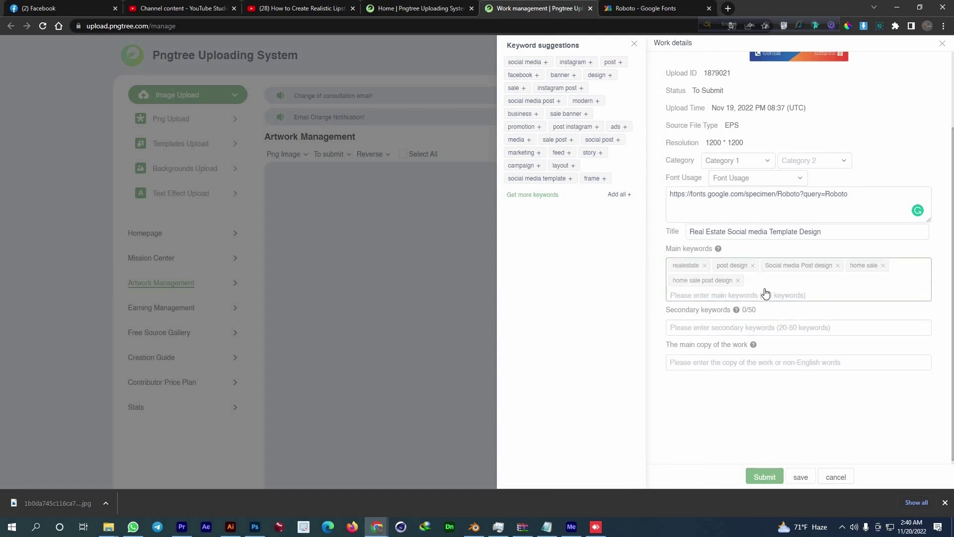
left_click(753, 331)
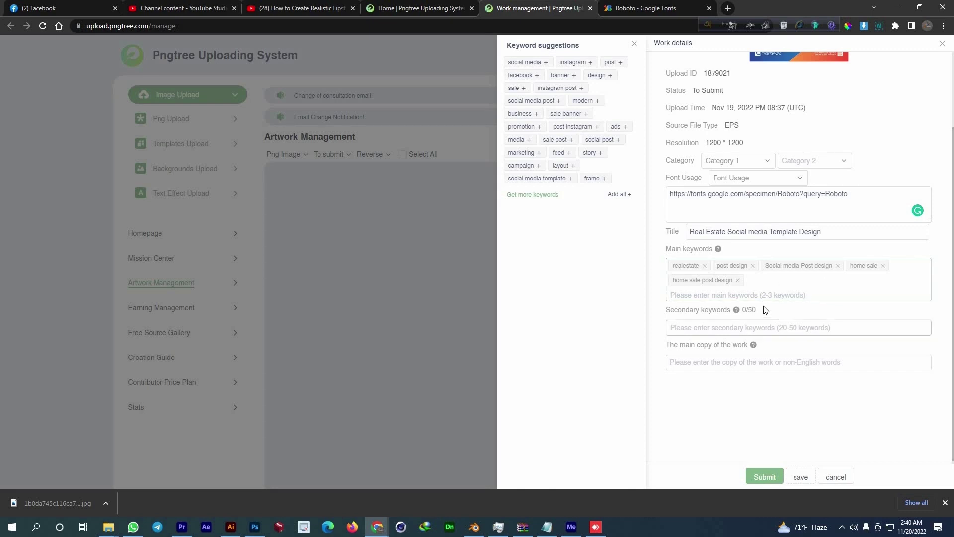
left_click(775, 299)
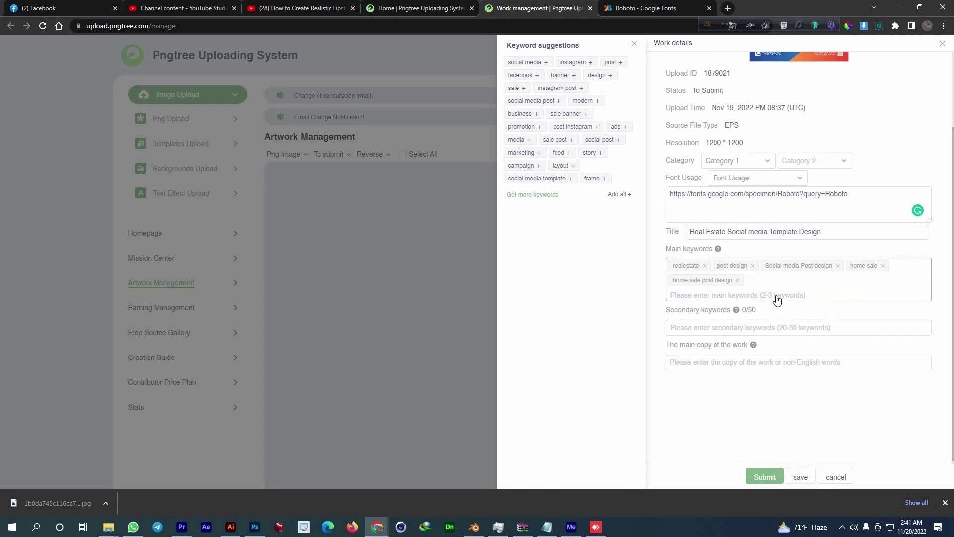
left_click(790, 334)
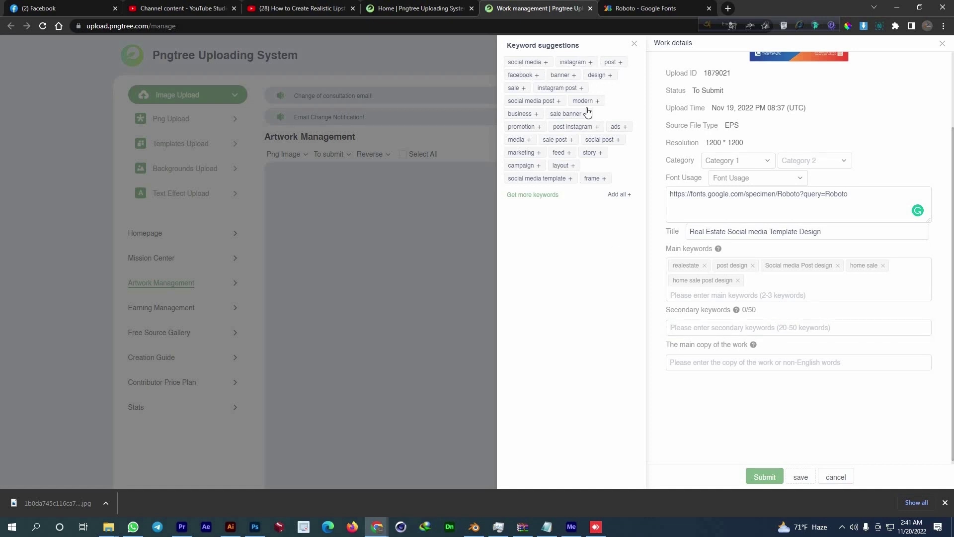
left_click(622, 196)
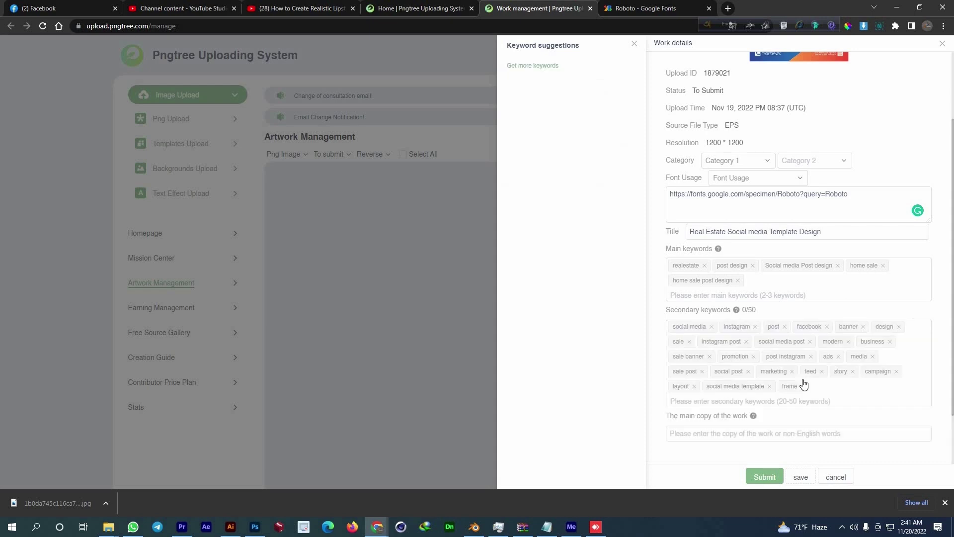
Enter "English" as the main copy of the work.
scroll(803, 380, "down", 2)
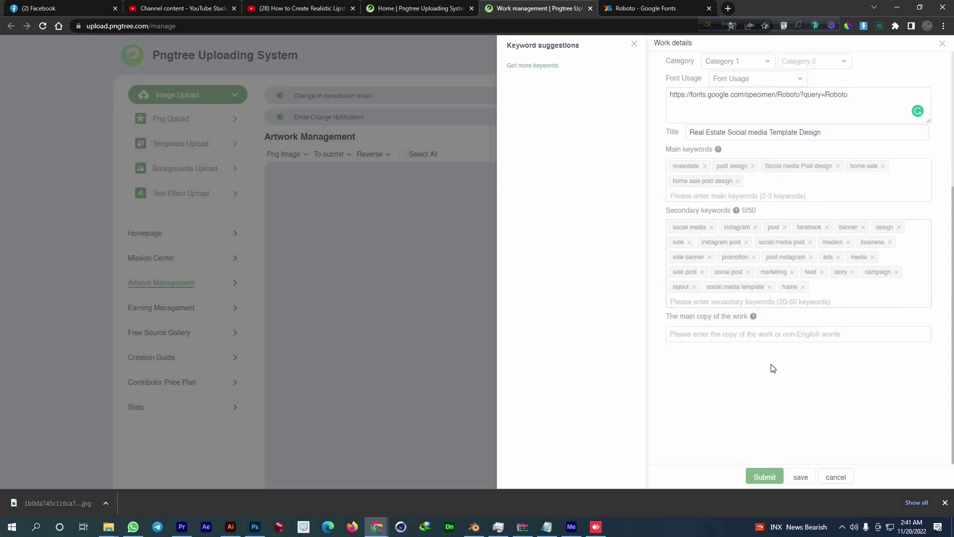
left_click(742, 327)
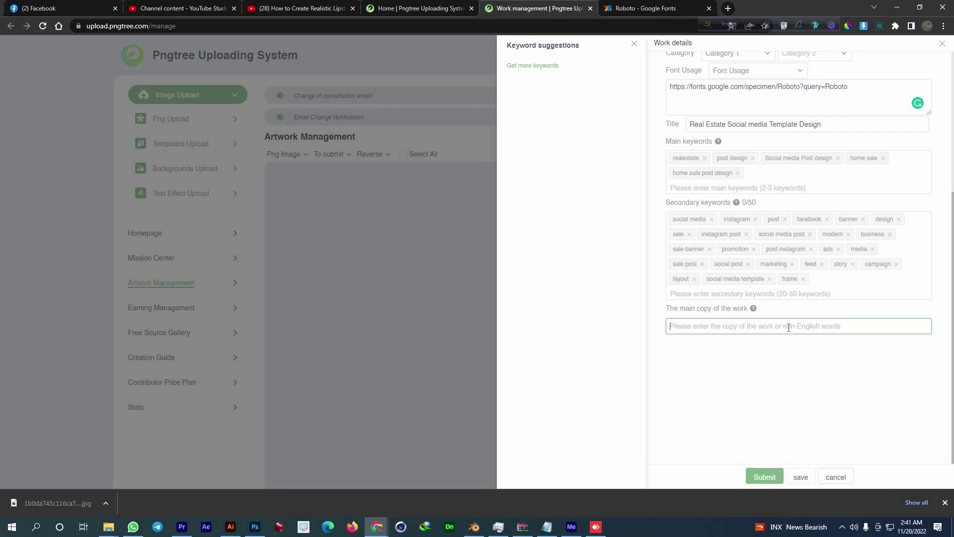
type("English")
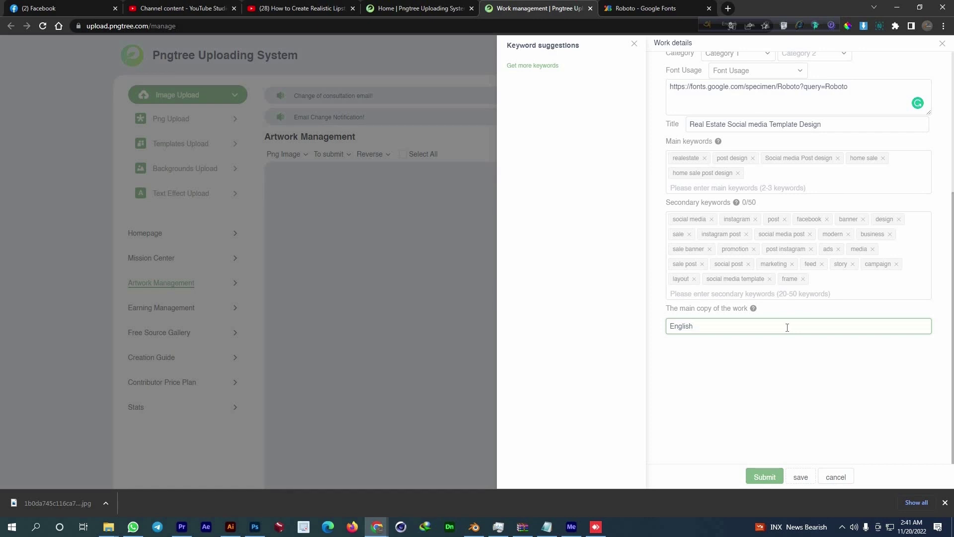
Check the flyer's category, font usage, font link, title, main keywords and secondary keywords in its work details.
scroll(740, 276, "up", 5)
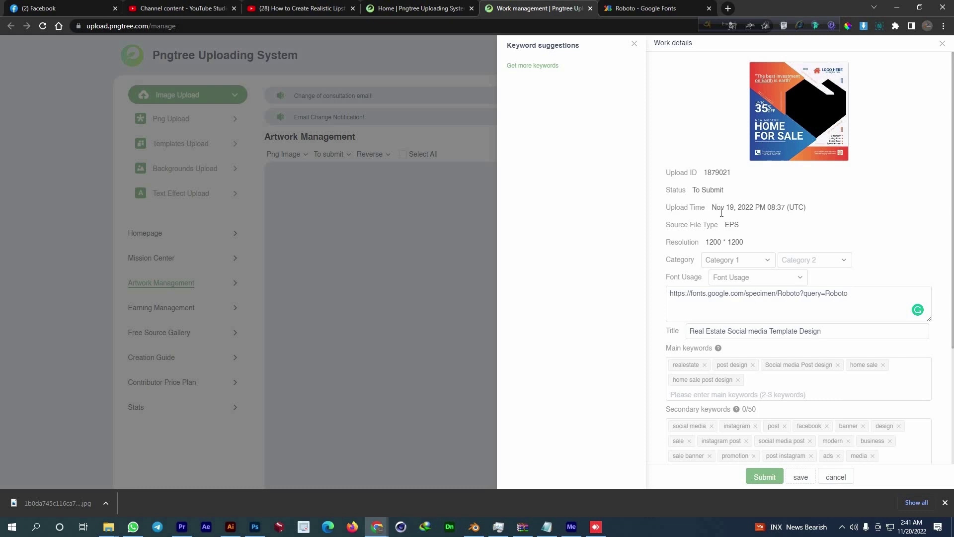
scroll(728, 226, "down", 1)
left_click(753, 216)
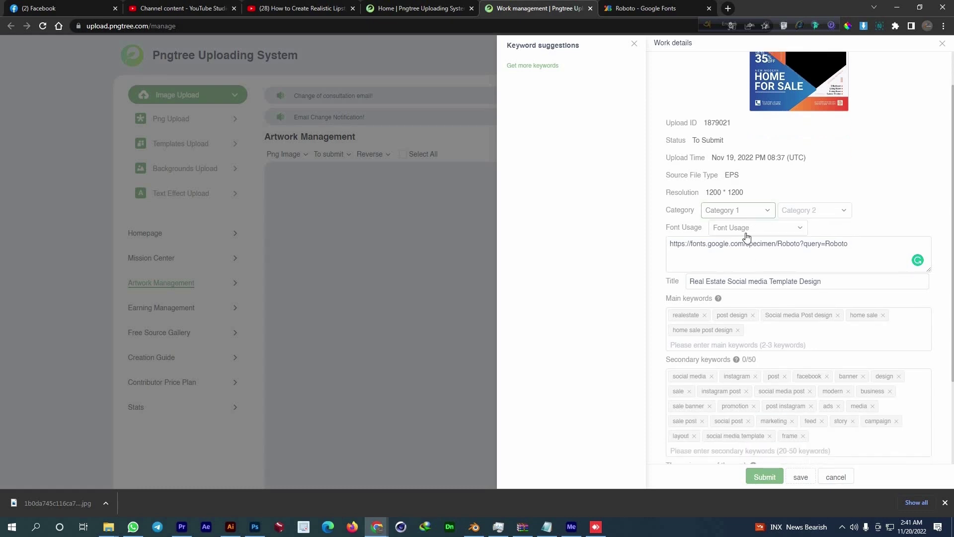
left_click(819, 210)
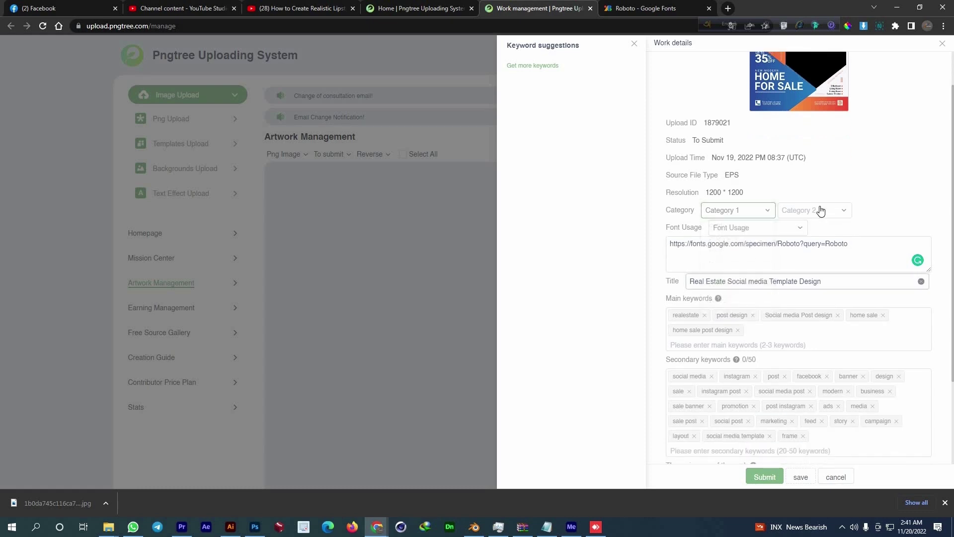
left_click(774, 230)
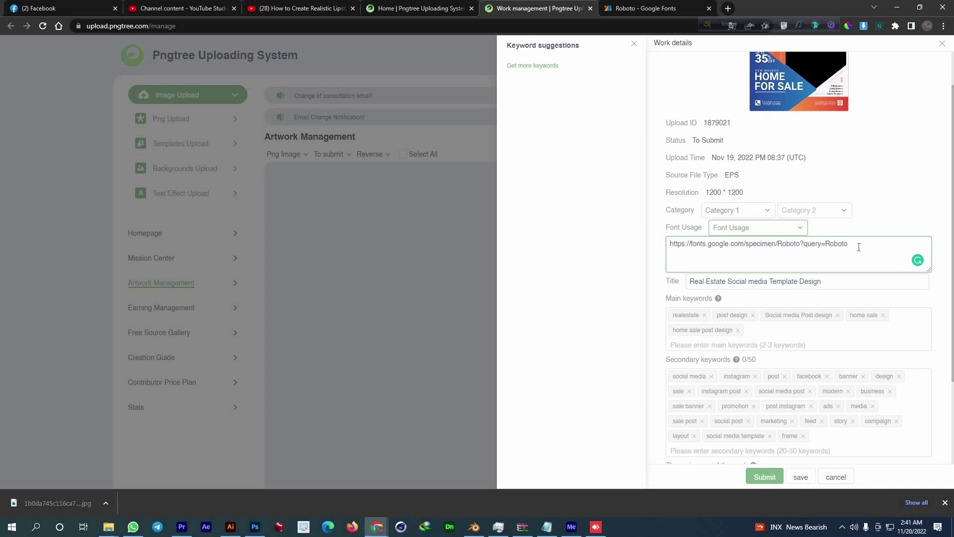
left_click(853, 283)
left_click(807, 345)
scroll(807, 344, "down", 2)
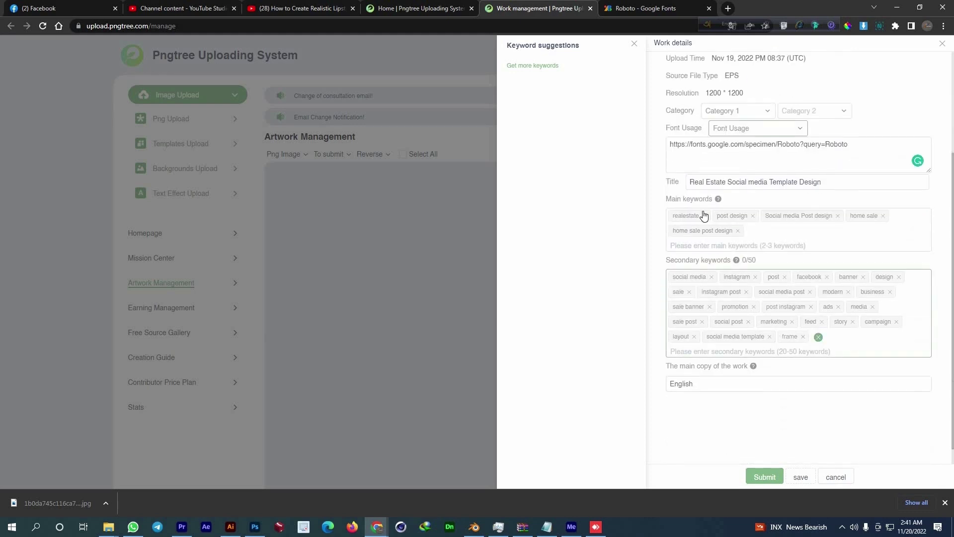
Clear all of the flyer's secondary keywords and add the full set of suggested keywords again.
left_click(760, 294)
left_click(818, 336)
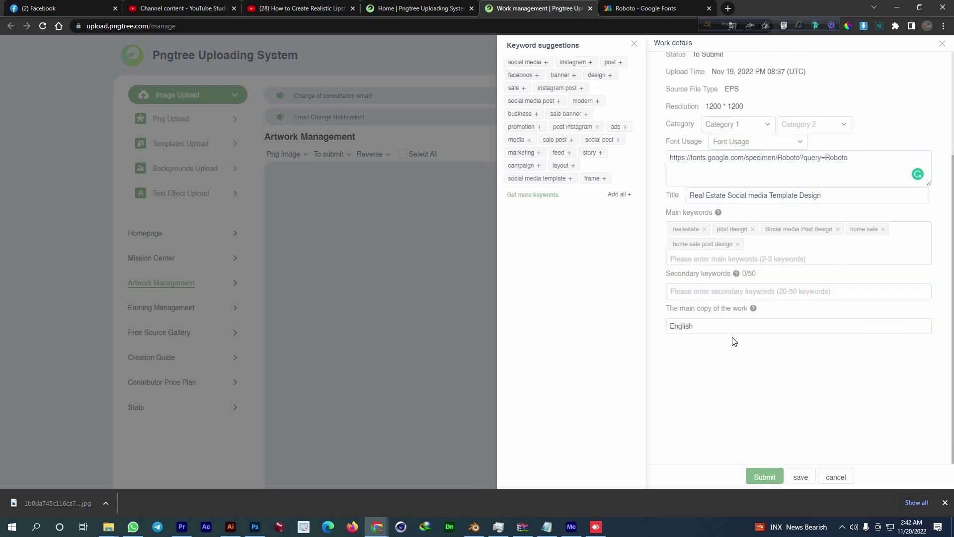
left_click(739, 292)
scroll(789, 318, "down", 2)
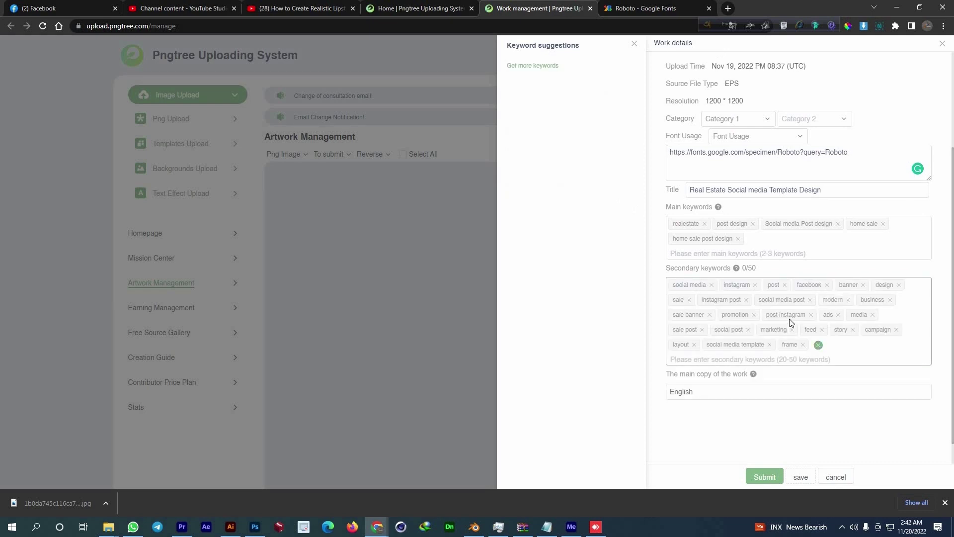
Try to save and submit the flyer's details with the current main keywords.
left_click(800, 477)
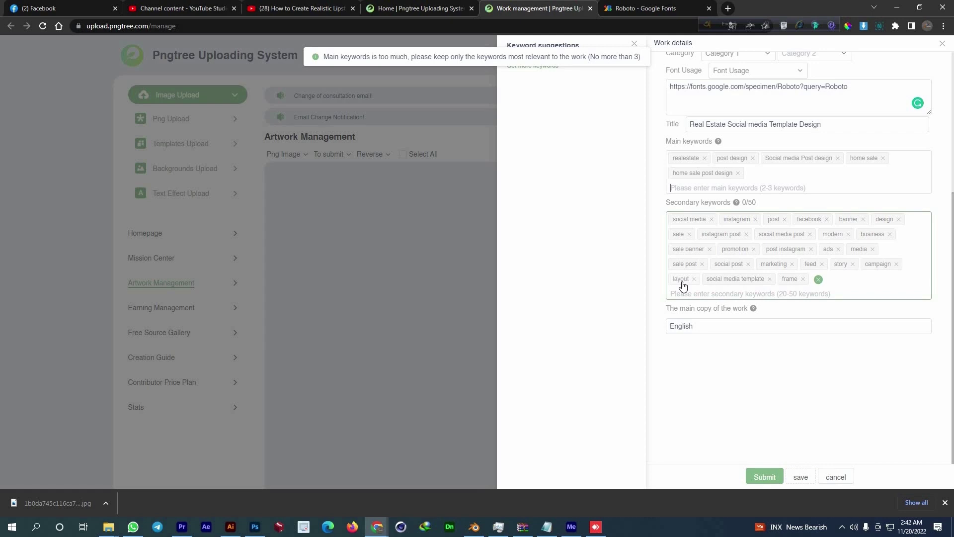
scroll(710, 332, "up", 4)
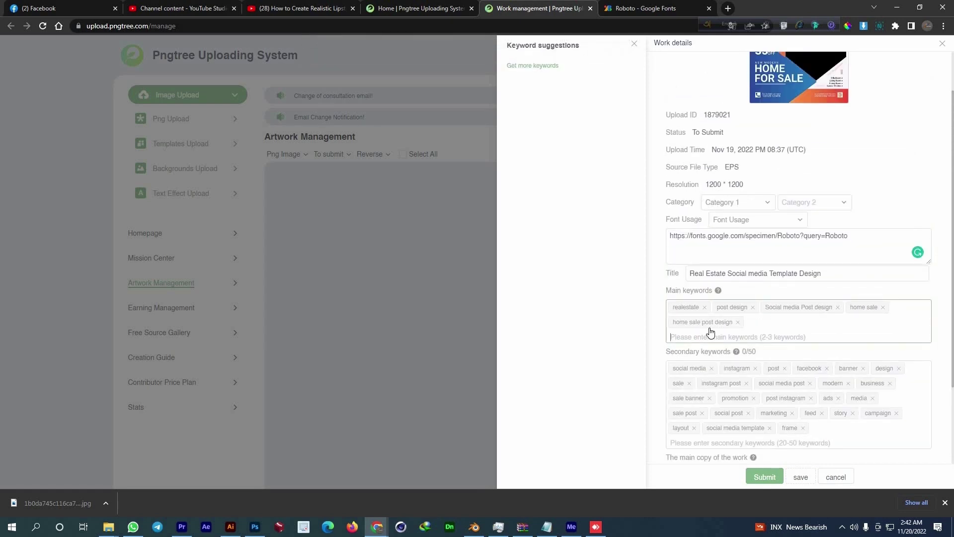
scroll(710, 332, "down", 3)
scroll(709, 332, "up", 5)
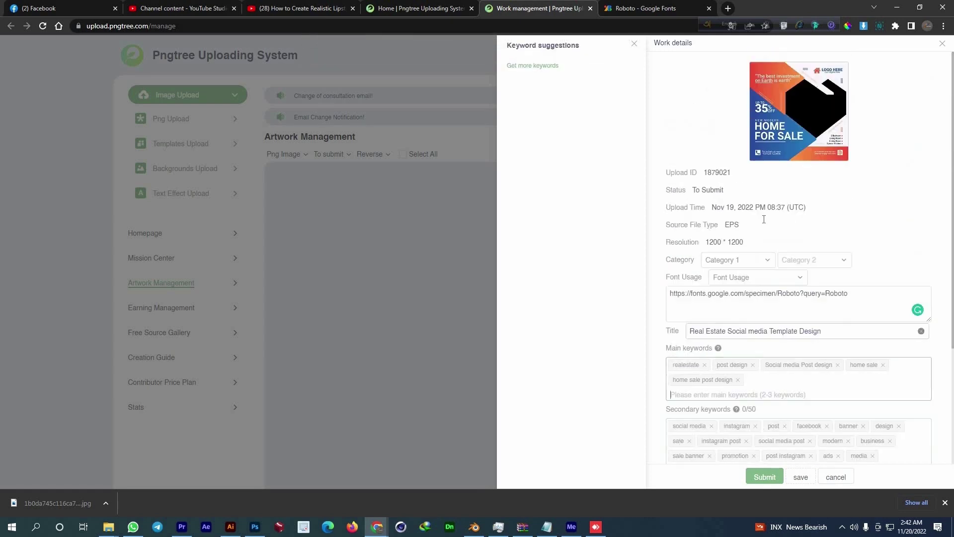
left_click(767, 478)
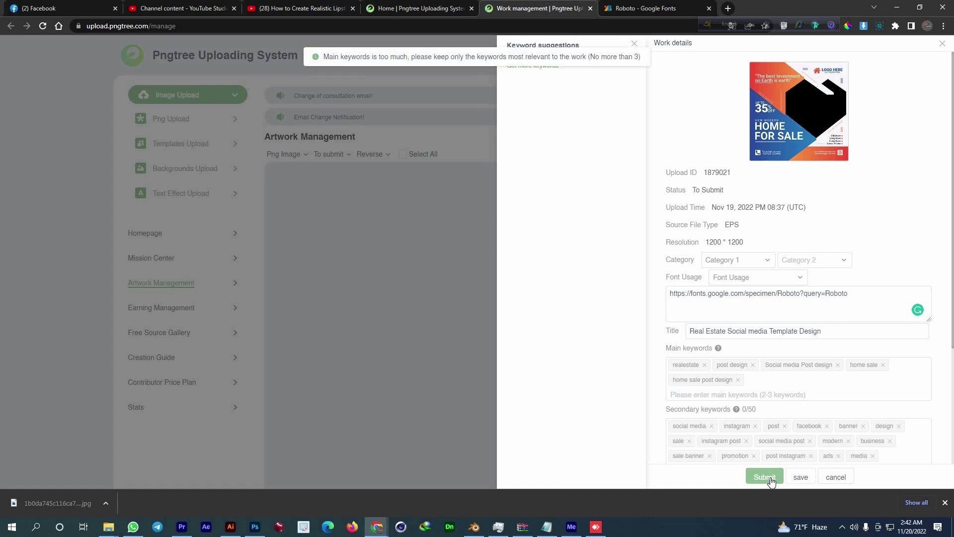
left_click(769, 476)
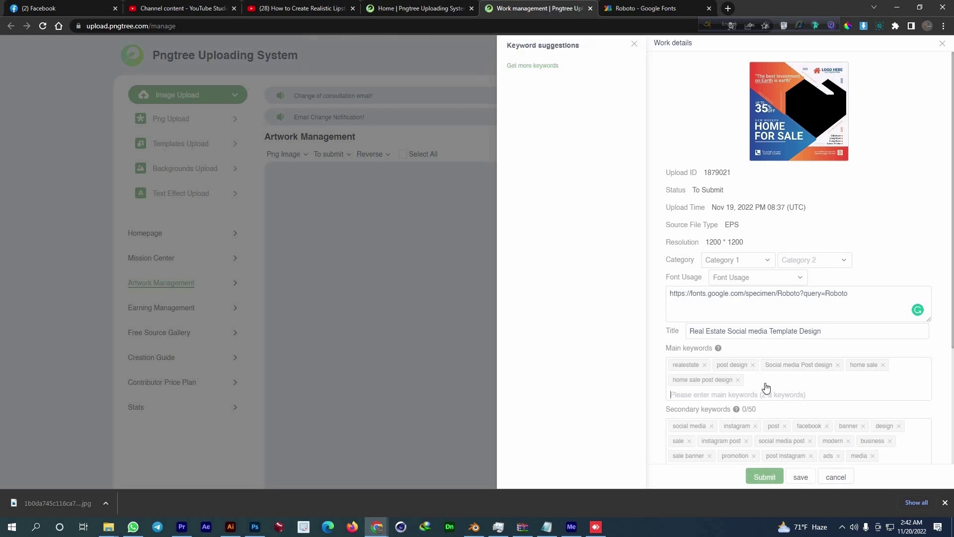
Remove "home sale post design" and "home sale" from the main keywords and submit the flyer.
scroll(795, 422, "down", 2)
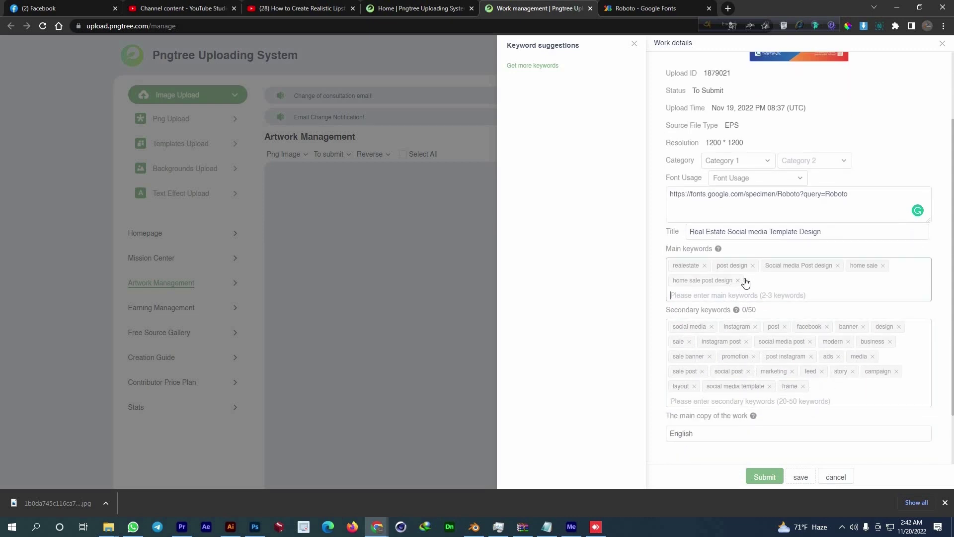
left_click(741, 280)
left_click(884, 266)
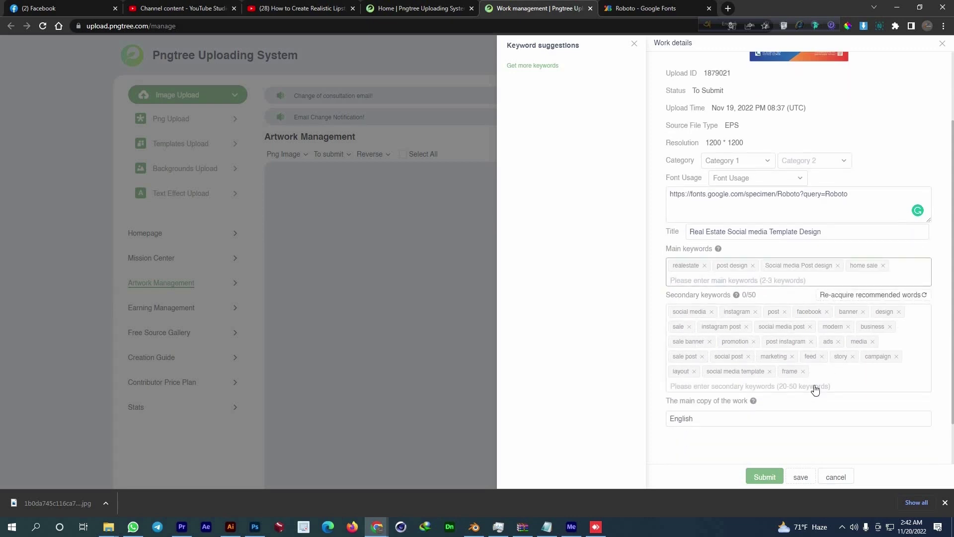
left_click(765, 477)
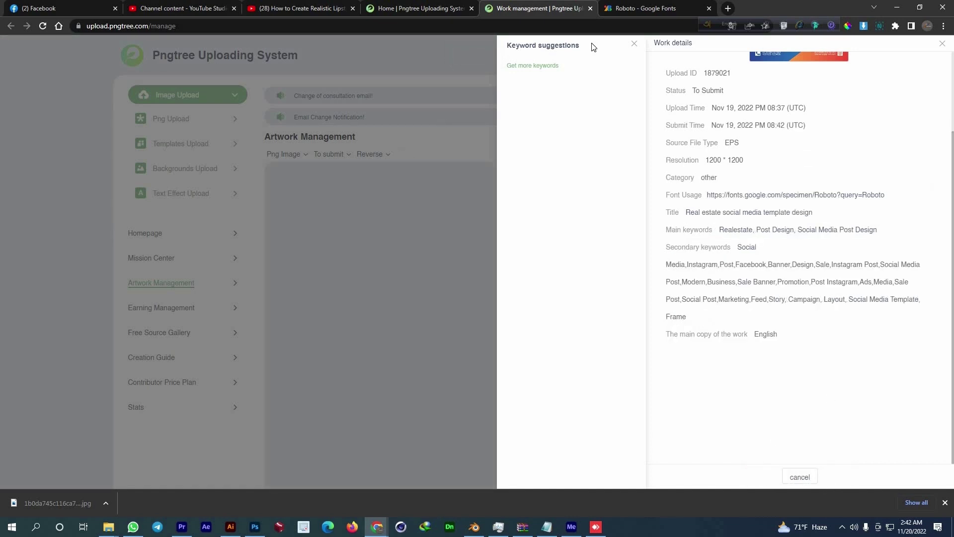
Close the keyword suggestions and work details, and translate the Artwork Management page into English.
key("Escape")
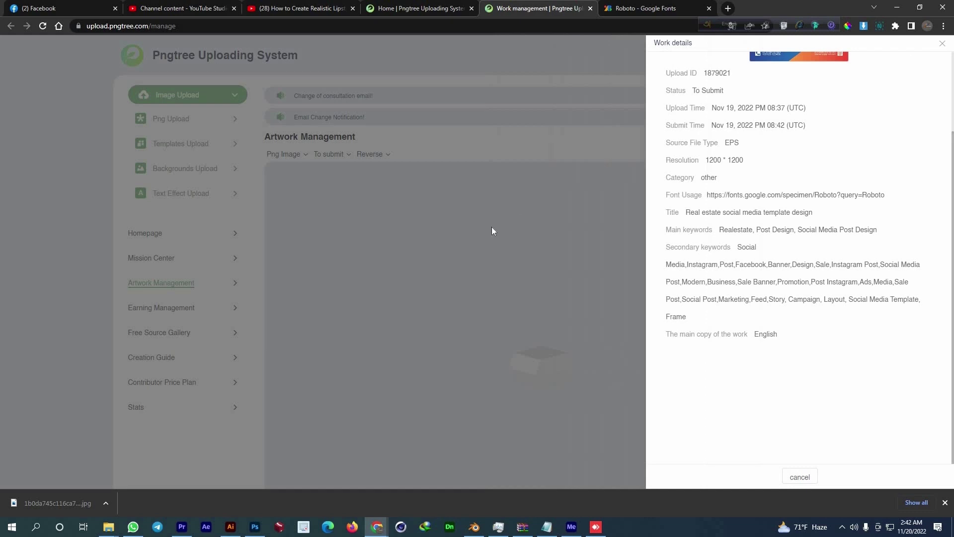
left_click(491, 231)
right_click(392, 221)
left_click(441, 253)
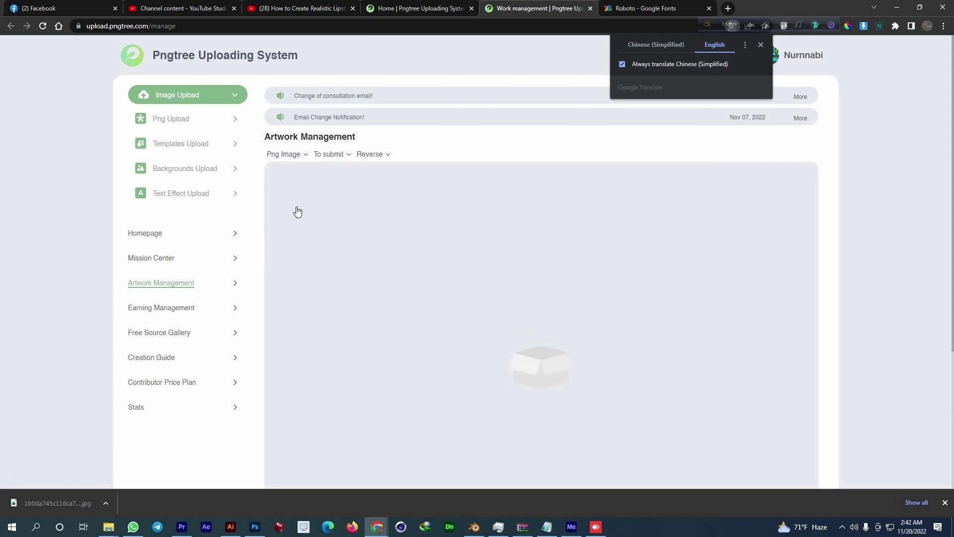
Filter the artworks by Pending status and view the submitted flyer's details.
left_click(298, 211)
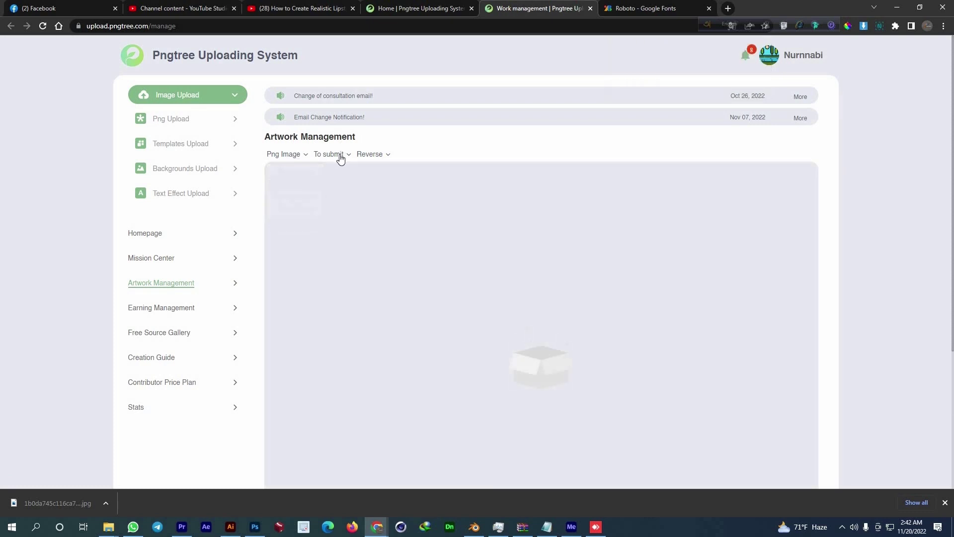
left_click(349, 187)
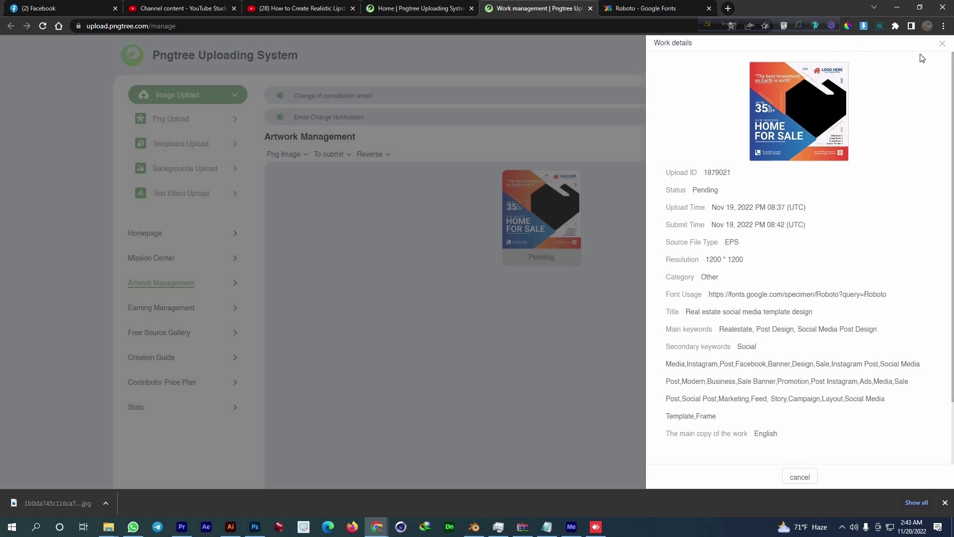
left_click(421, 163)
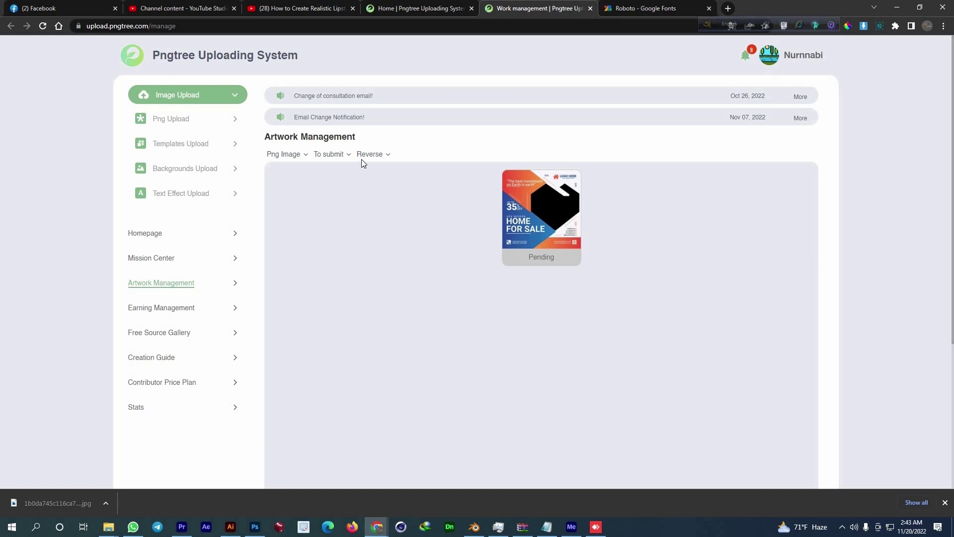
Filter the template artworks by Rejected status, and by Passed status.
left_click(341, 157)
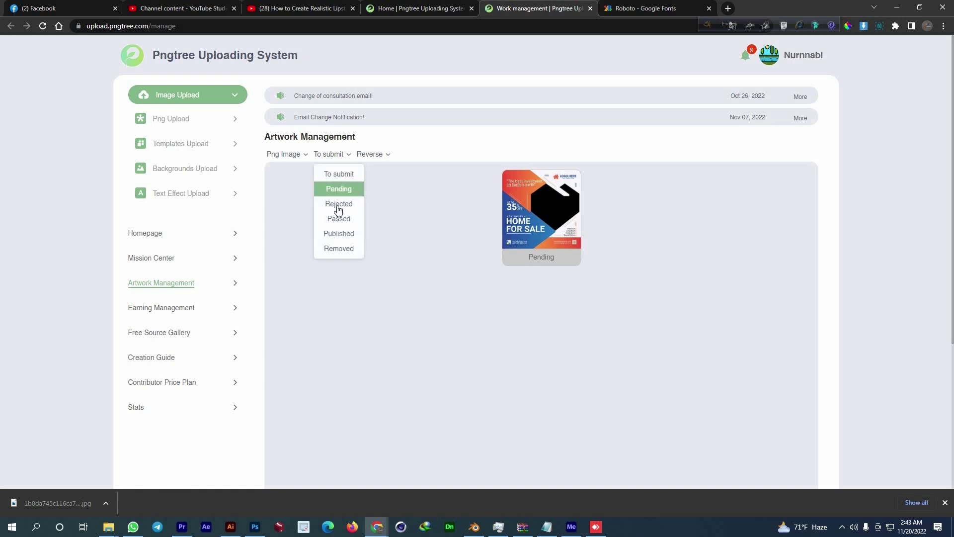
left_click(490, 237)
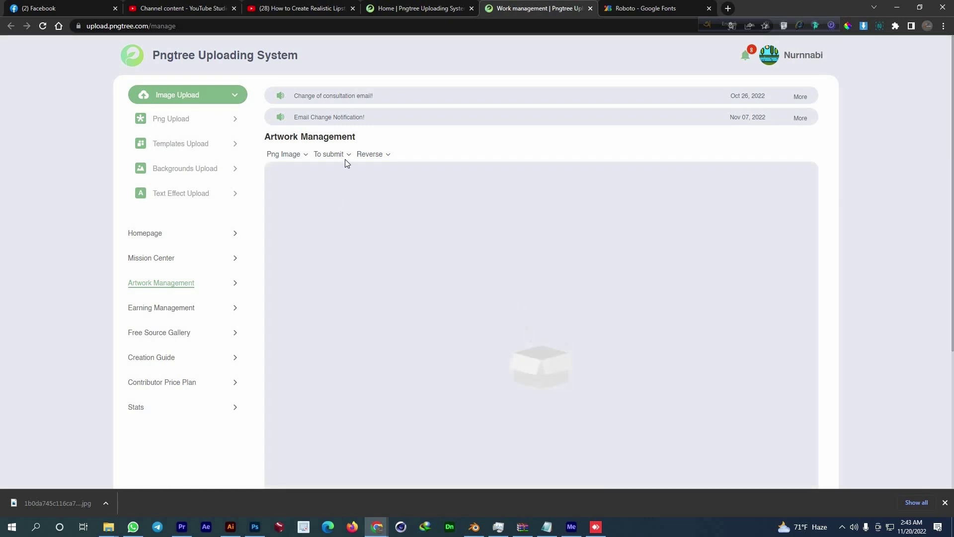
left_click(345, 159)
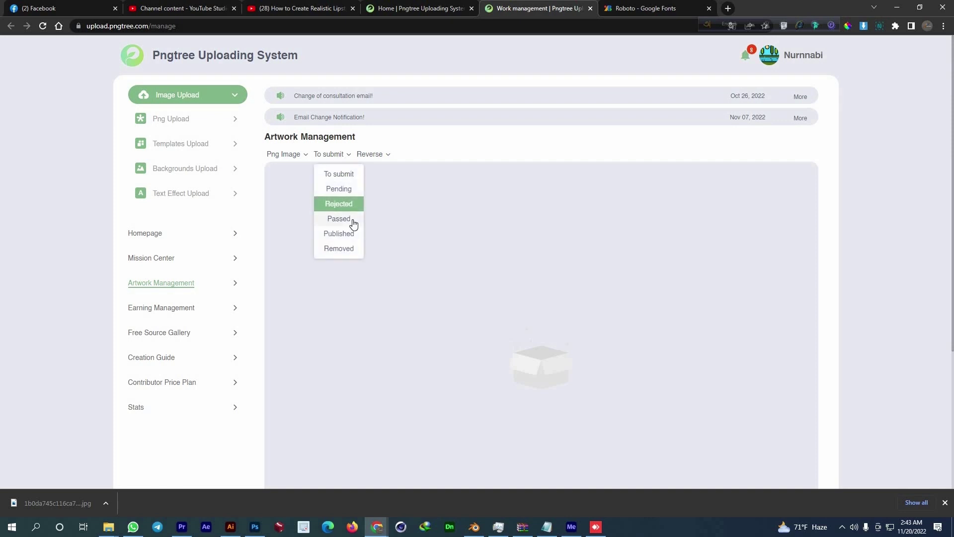
left_click(353, 222)
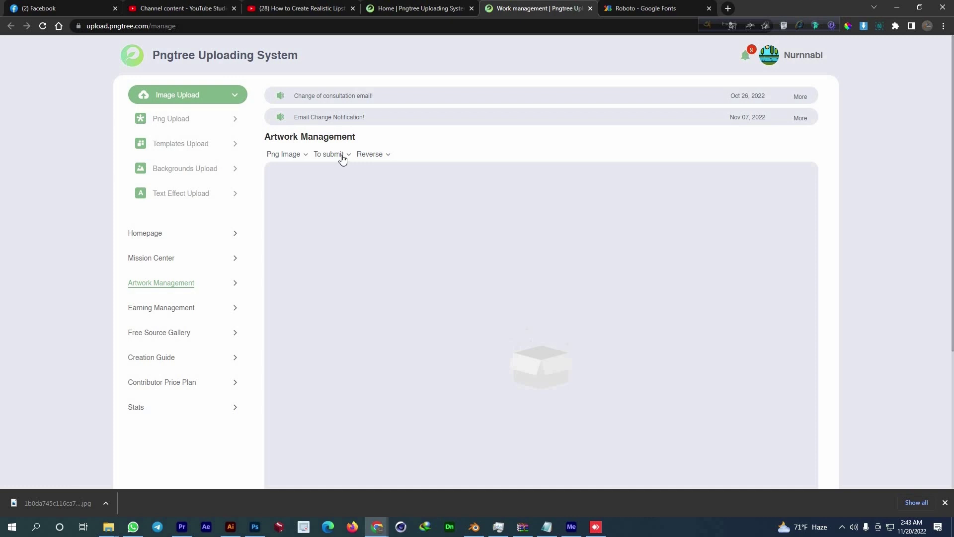
Show the published templates and read through the work details of the yellow and navy business flyer.
left_click(343, 160)
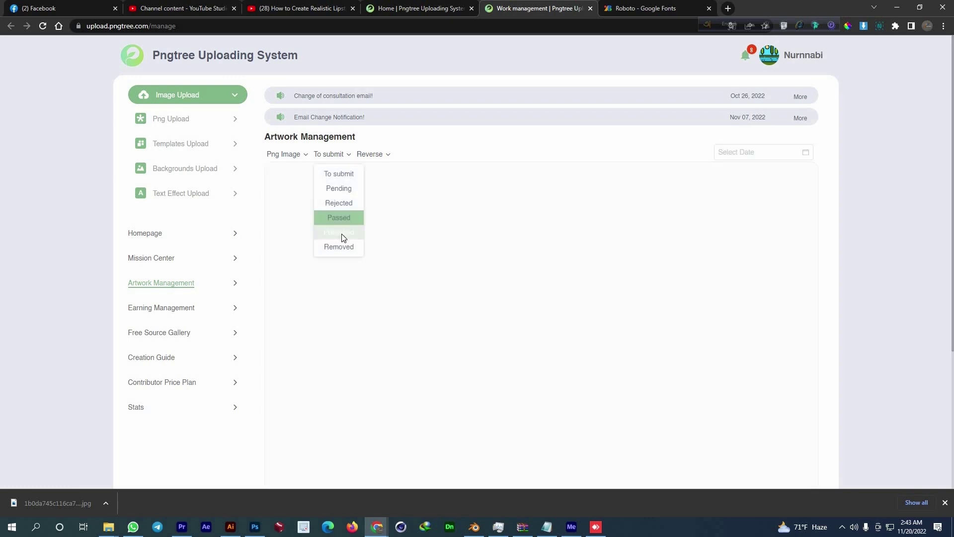
left_click(341, 234)
left_click(502, 211)
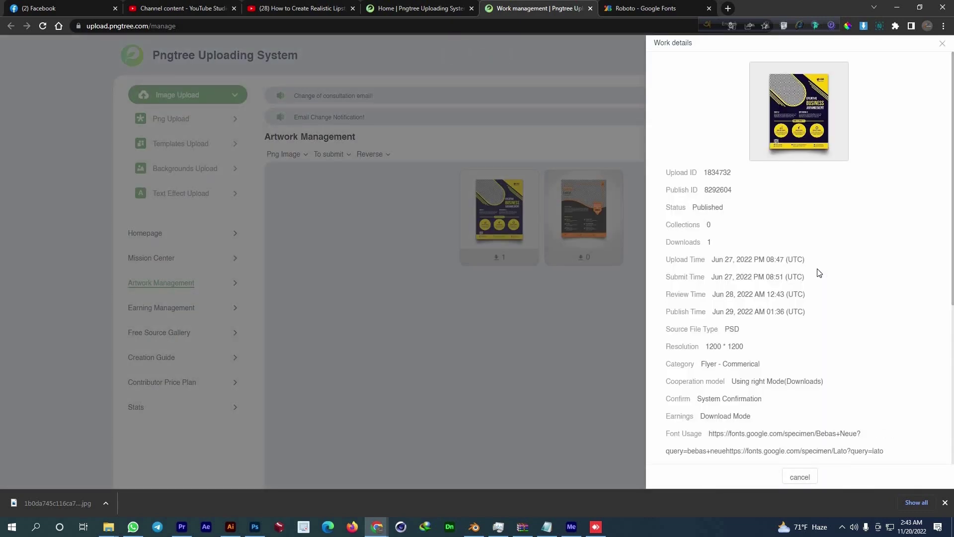
scroll(819, 273, "down", 4)
scroll(576, 389, "up", 1)
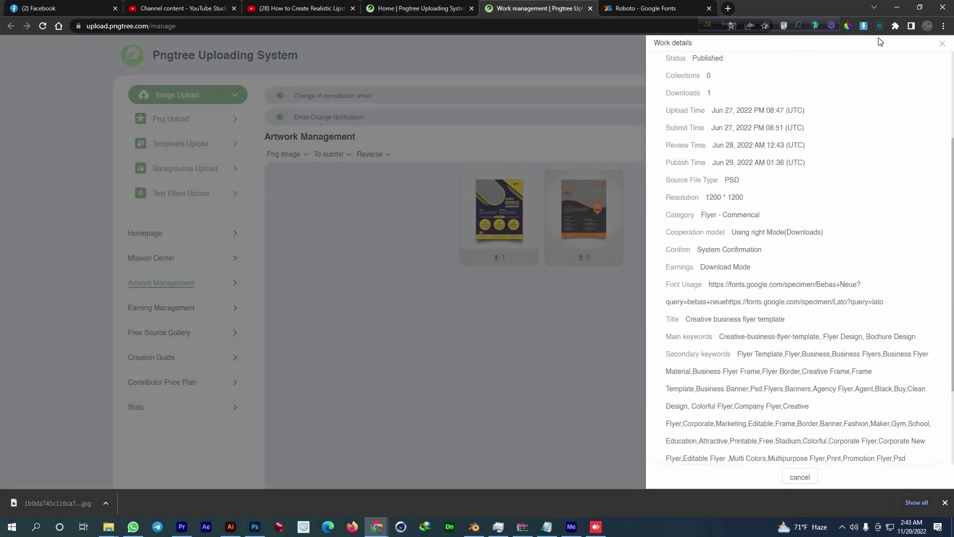
left_click(943, 45)
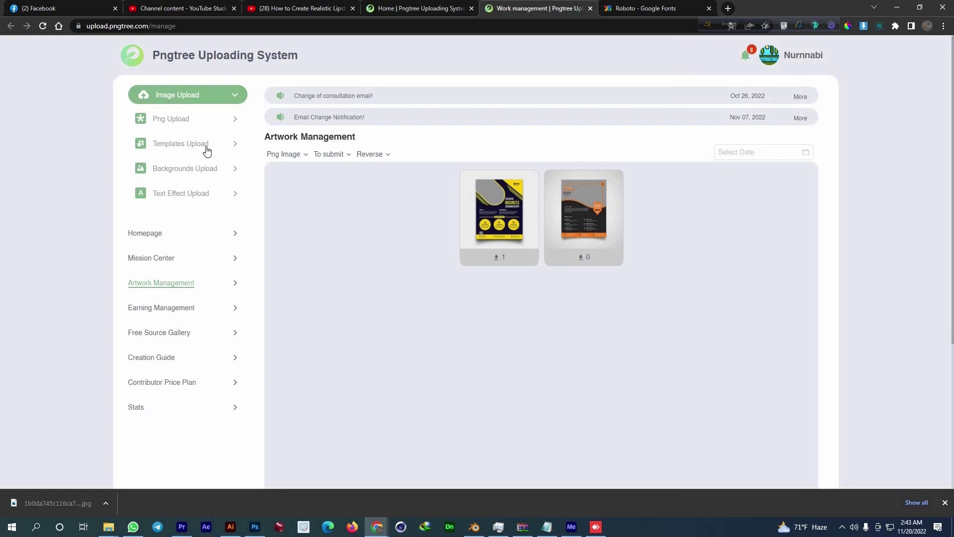
Look at the Templates and PNG upload pages and return to Artwork Management.
left_click(207, 149)
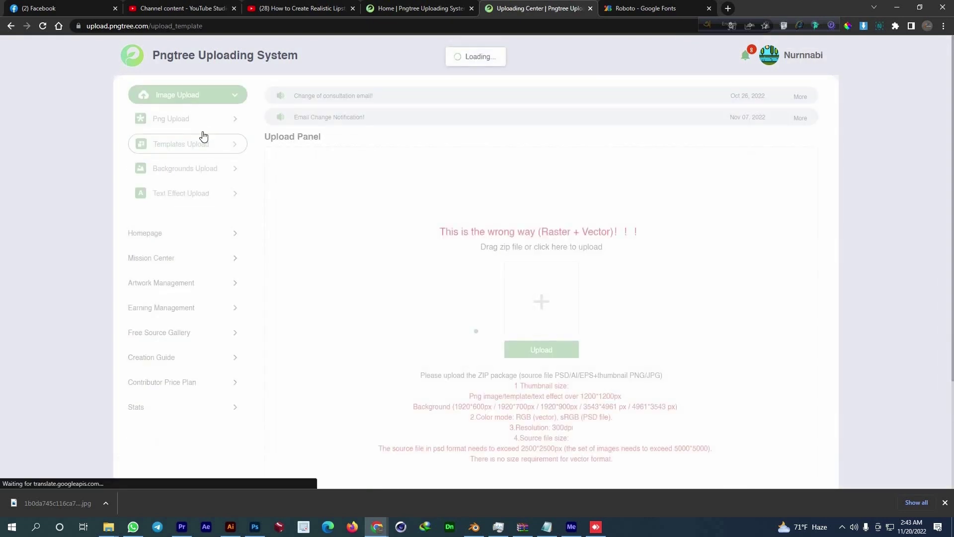
left_click(205, 124)
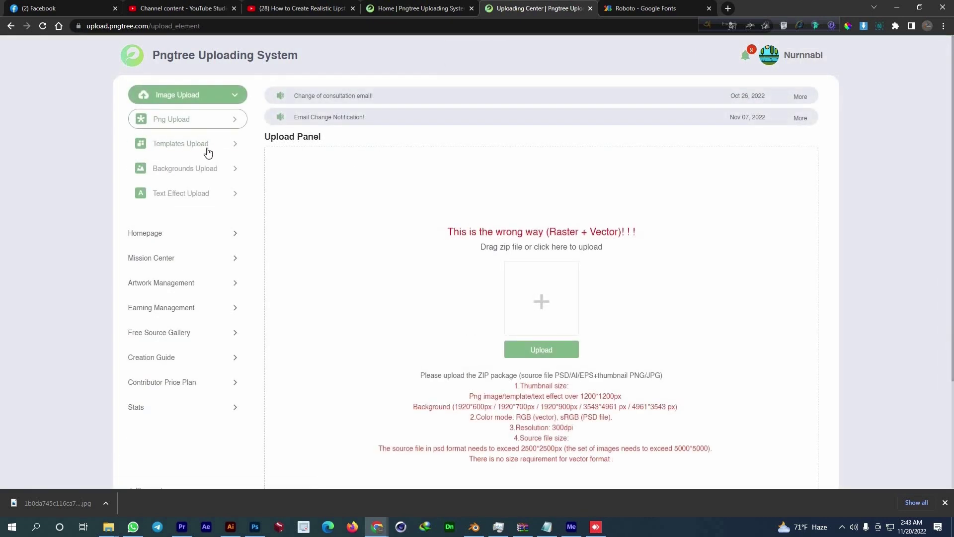
left_click(182, 284)
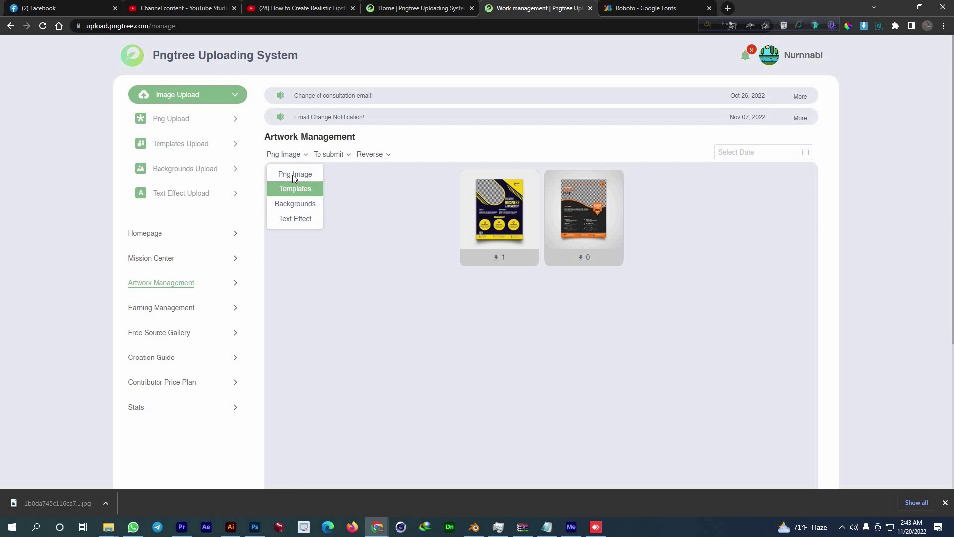
Show the published PNG images and read through the work details of the "COMPANY NAME" letter logo.
left_click(293, 188)
scroll(456, 243, "down", 2)
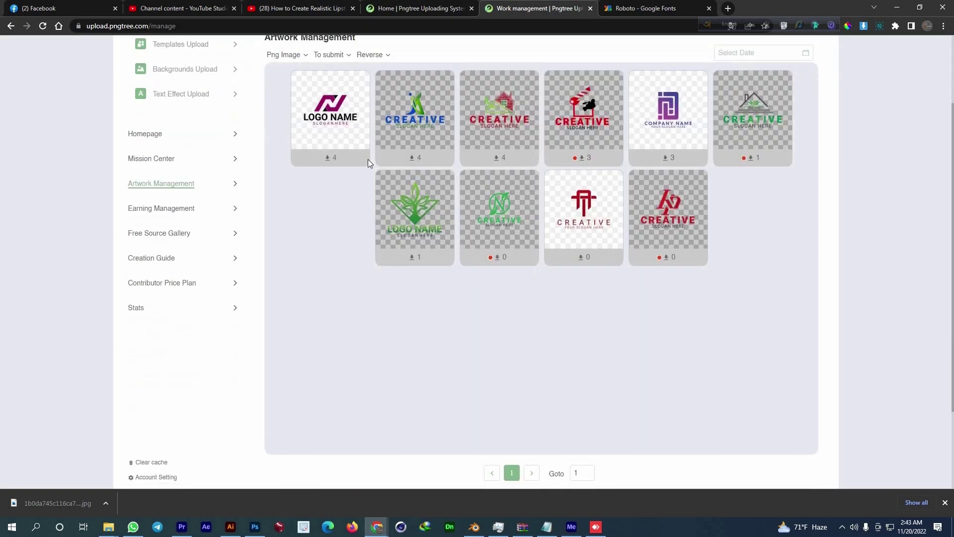
left_click(679, 110)
scroll(738, 230, "down", 5)
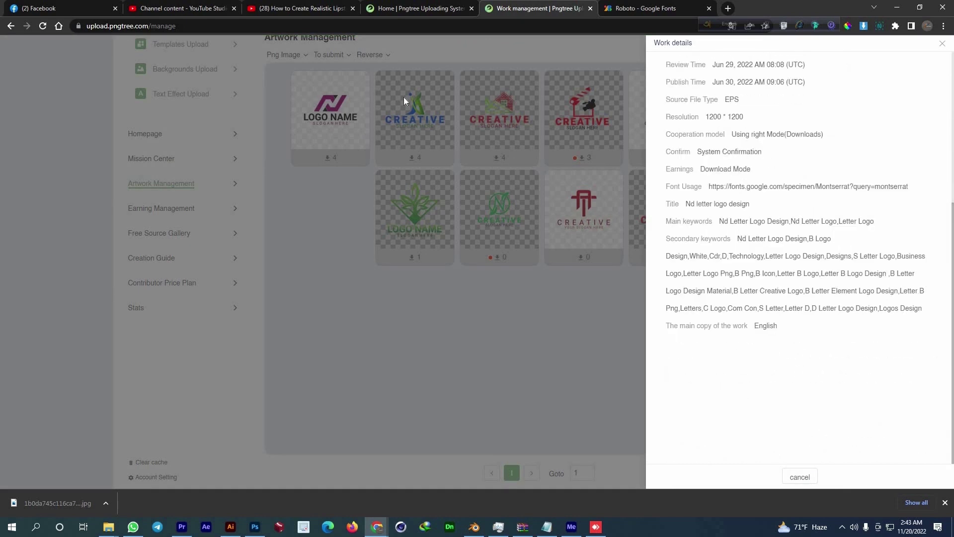
Close the logo's work details and filter the PNG images by Published status.
left_click(348, 56)
left_click(348, 56)
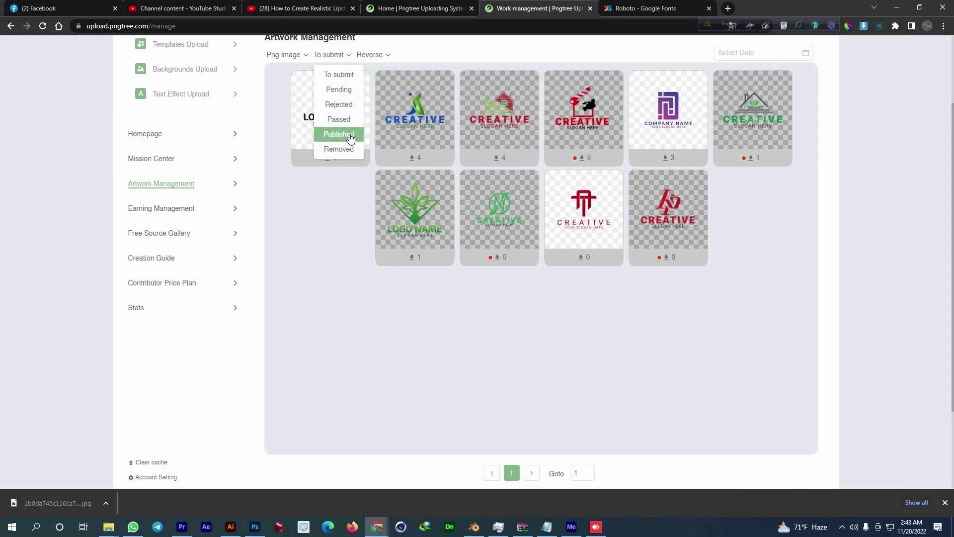
left_click(350, 134)
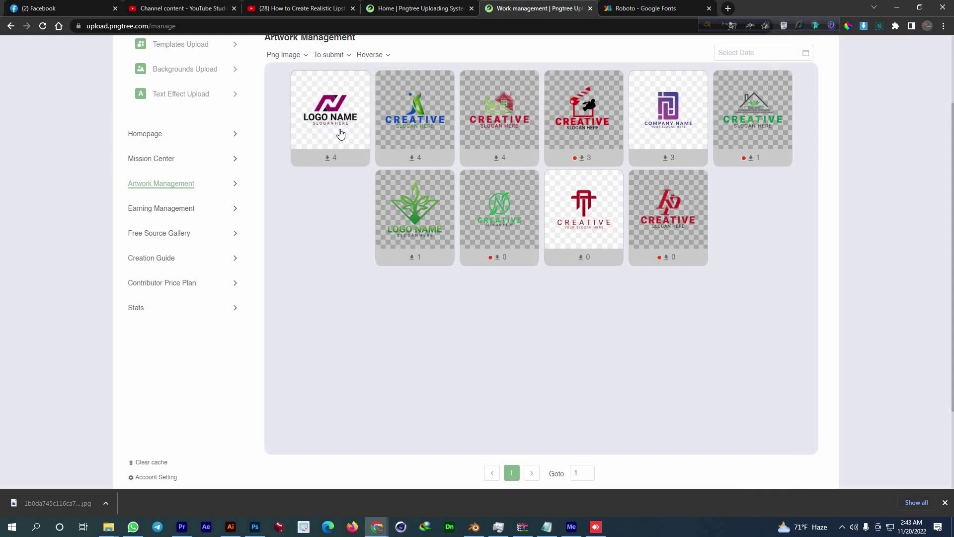
Filter the PNG images by Rejected status, read the reject reasons, and show the published images again.
left_click(330, 54)
left_click(346, 106)
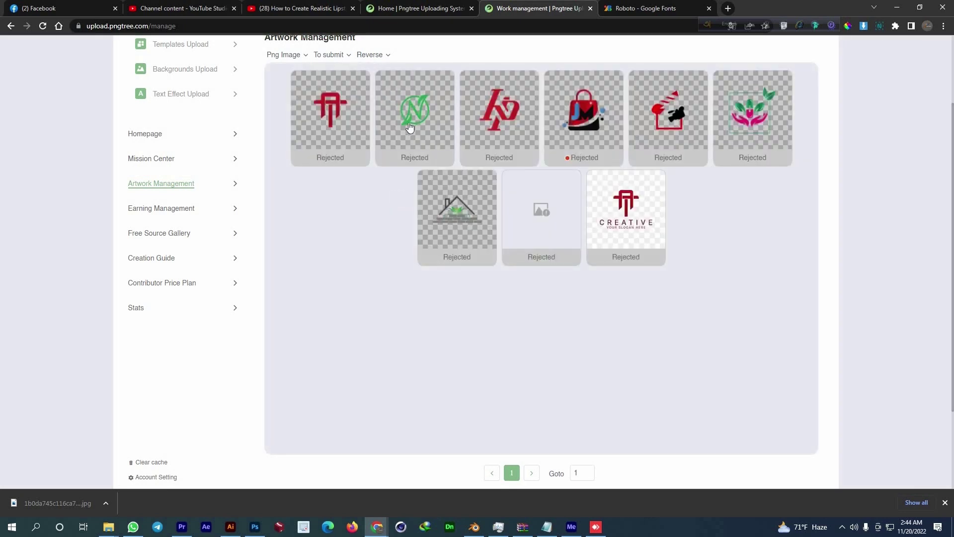
mouse_move(409, 126)
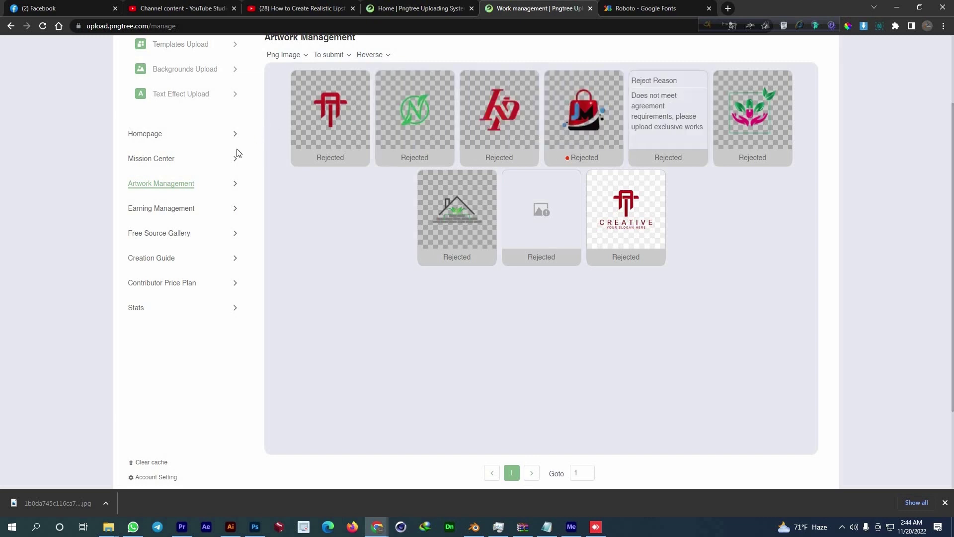
left_click(350, 132)
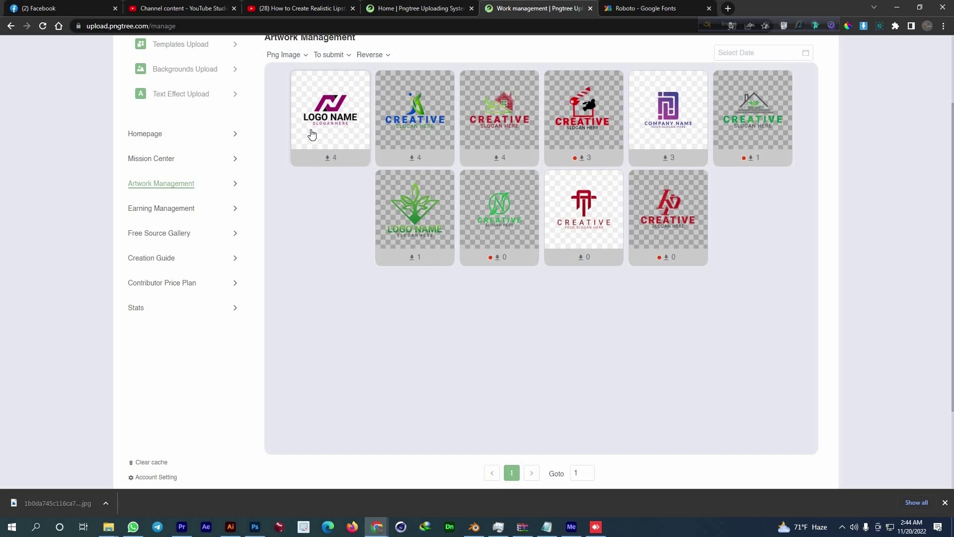
Open the Earning Management page and translate it to English.
scroll(178, 234, "up", 2)
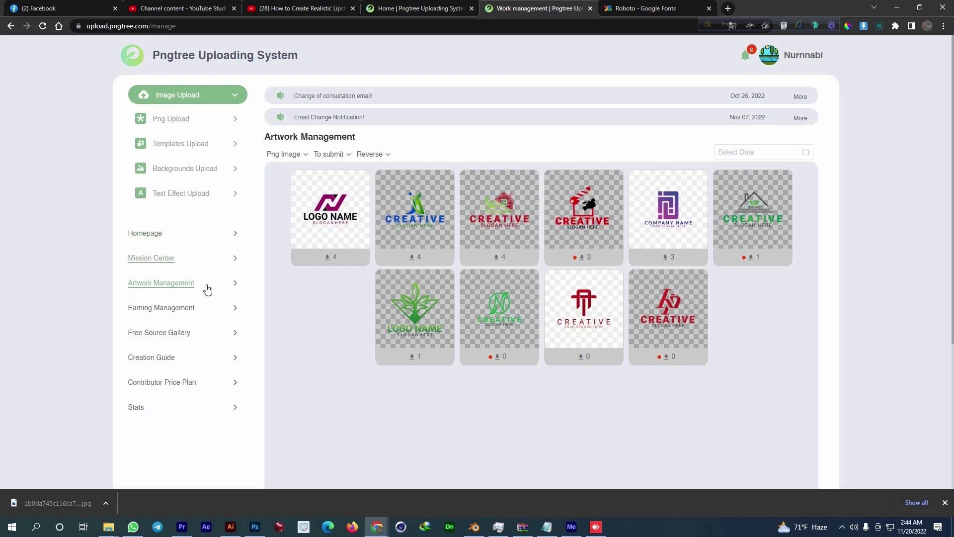
left_click(184, 308)
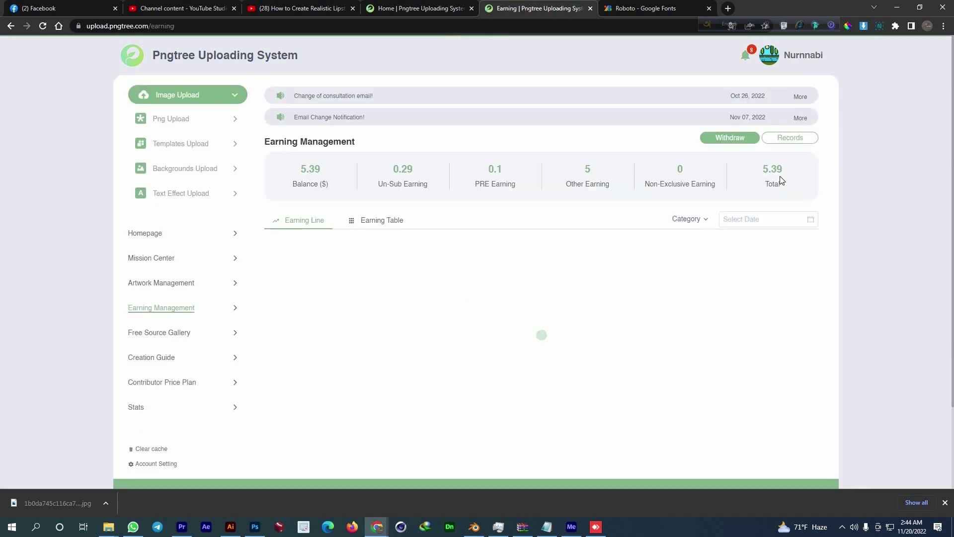
right_click(526, 166)
left_click(552, 247)
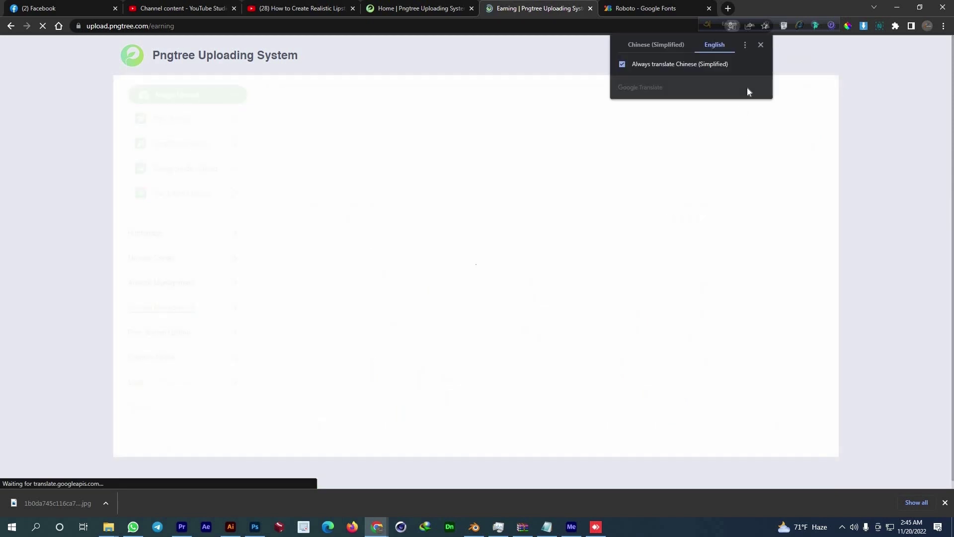
Examine the Total figure in the earnings summary, highlighting it and clearing the highlight.
double_click(772, 169)
left_click(787, 169)
double_click(772, 169)
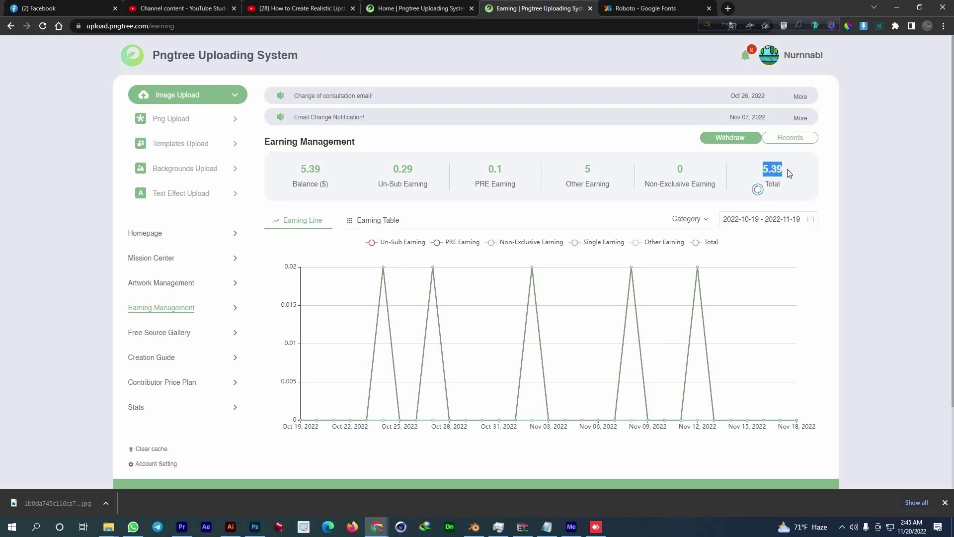
left_click(791, 174)
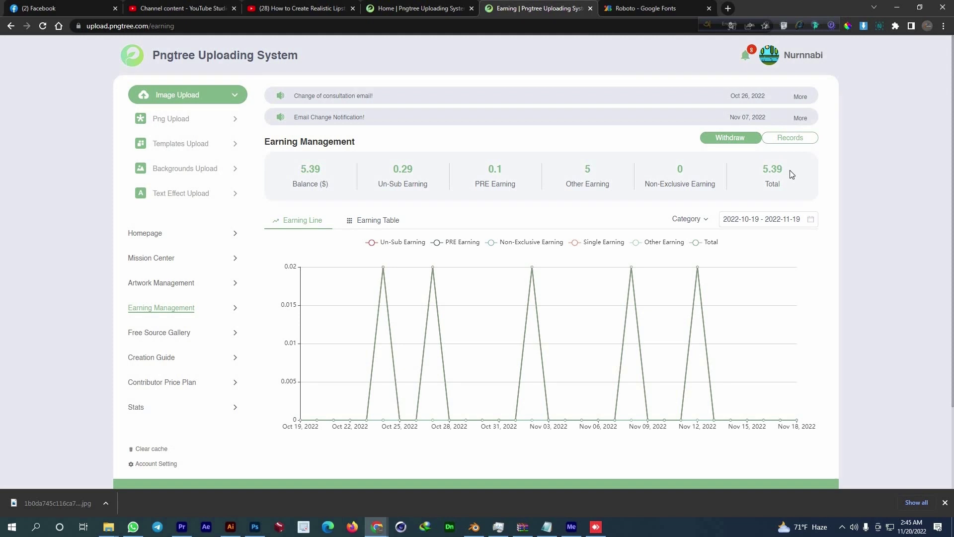